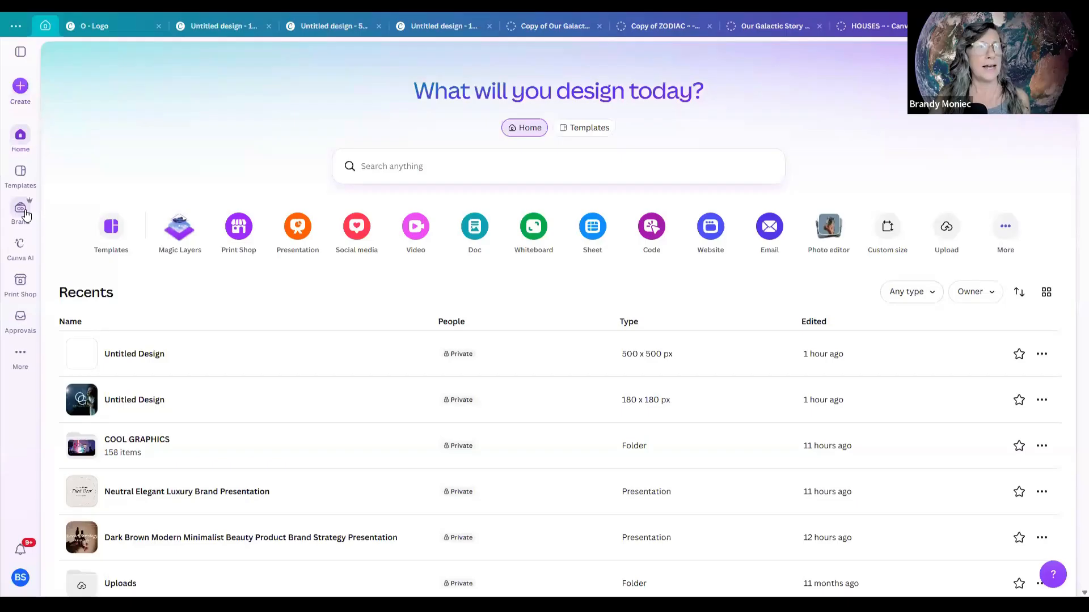
# Open the brand area and load the Our Galactic Story brand kit with all its assets.
pyautogui.click(22, 212)
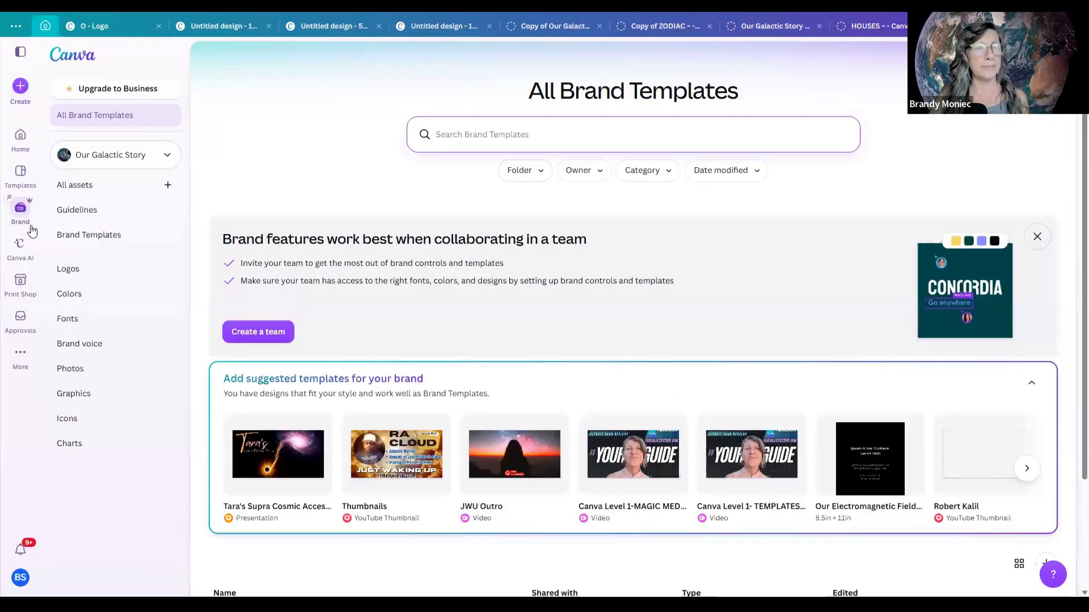
pyautogui.scroll(-3, 403, 411)
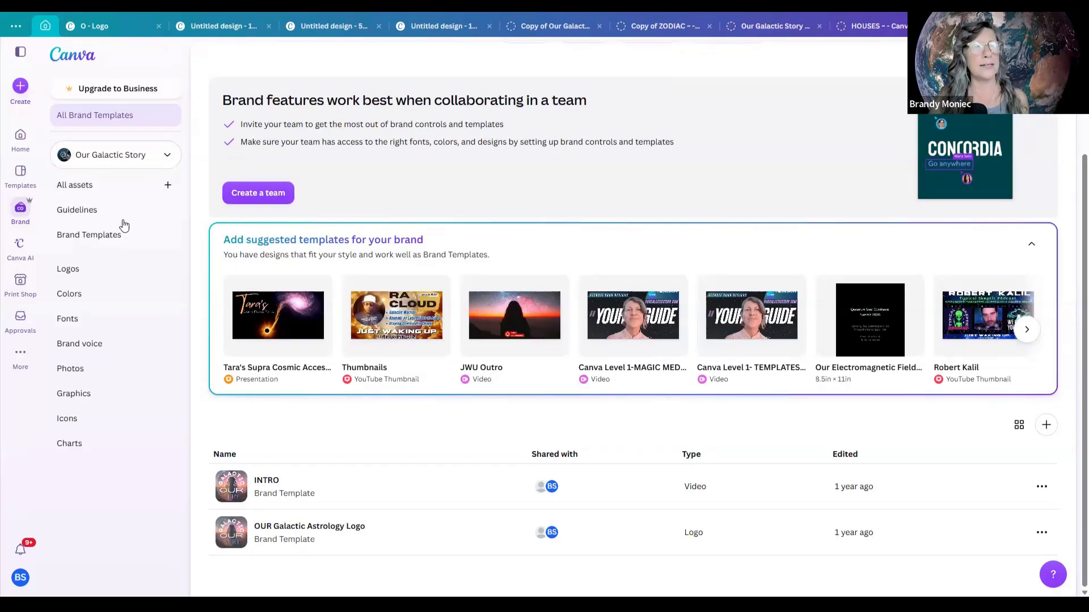
pyautogui.click(166, 159)
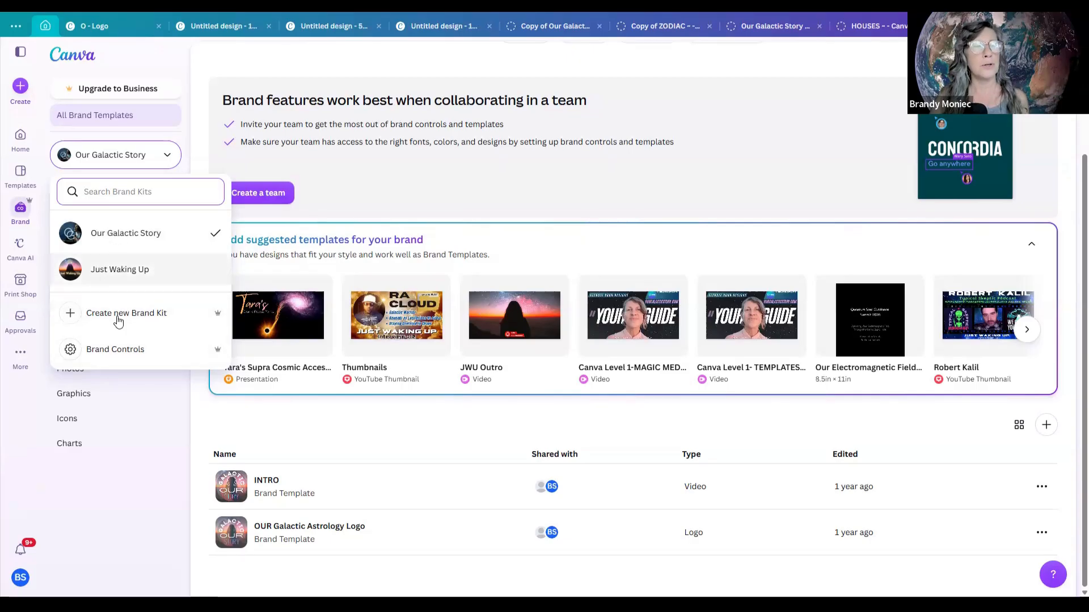
pyautogui.click(142, 246)
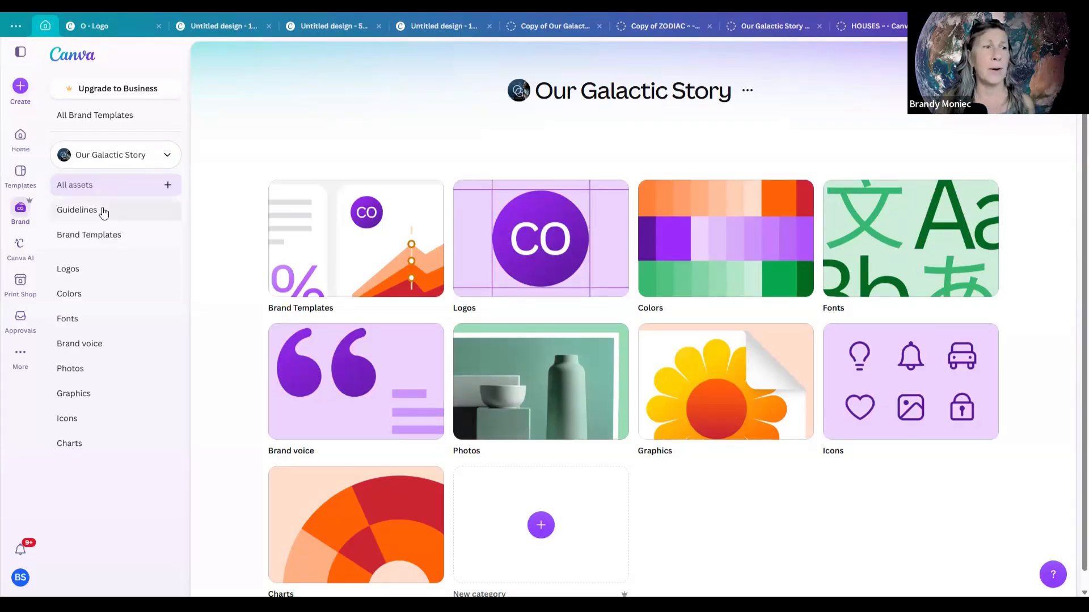
# Open the brand kit's guidelines and review the Introduction, covering purpose, about the brand, mission and vision.
pyautogui.click(105, 200)
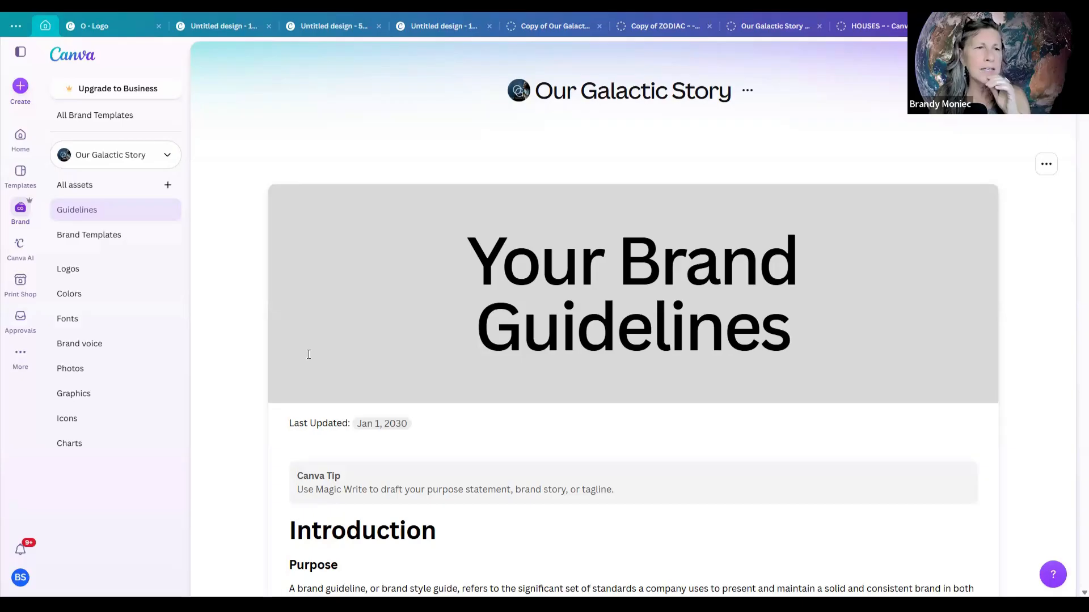
pyautogui.scroll(-5, 307, 359)
pyautogui.scroll(-5, 125, 203)
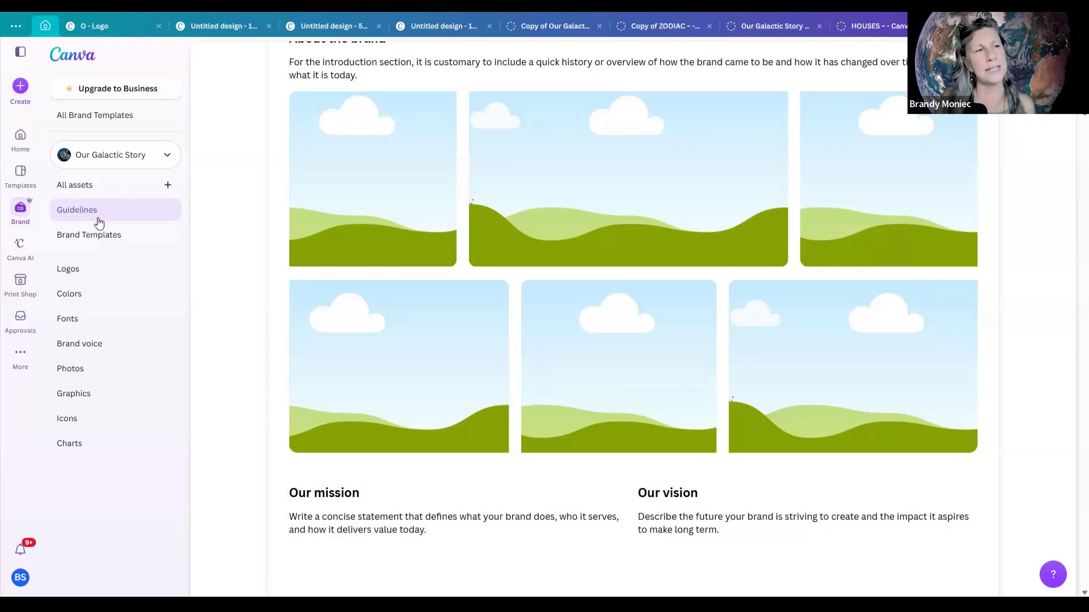
pyautogui.scroll(1, 396, 438)
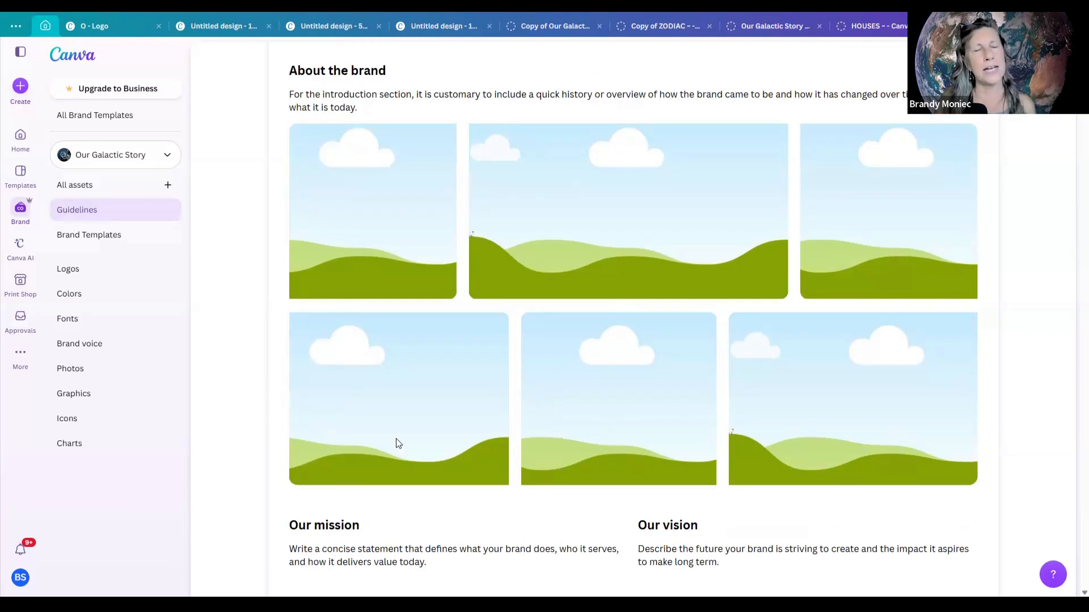
pyautogui.scroll(5, 399, 442)
pyautogui.scroll(3, 399, 443)
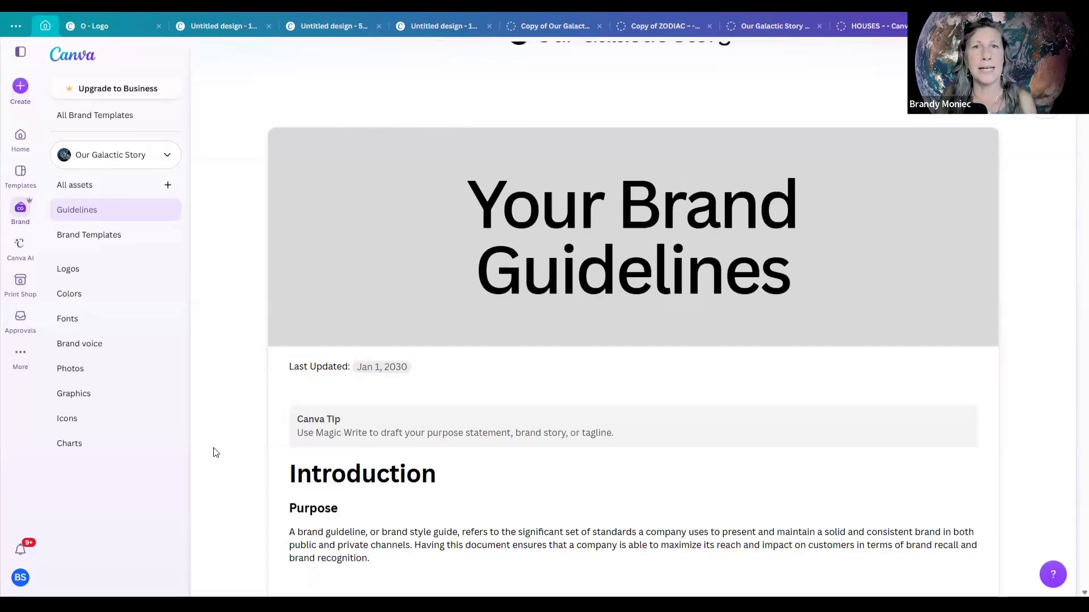
pyautogui.scroll(-6, 413, 341)
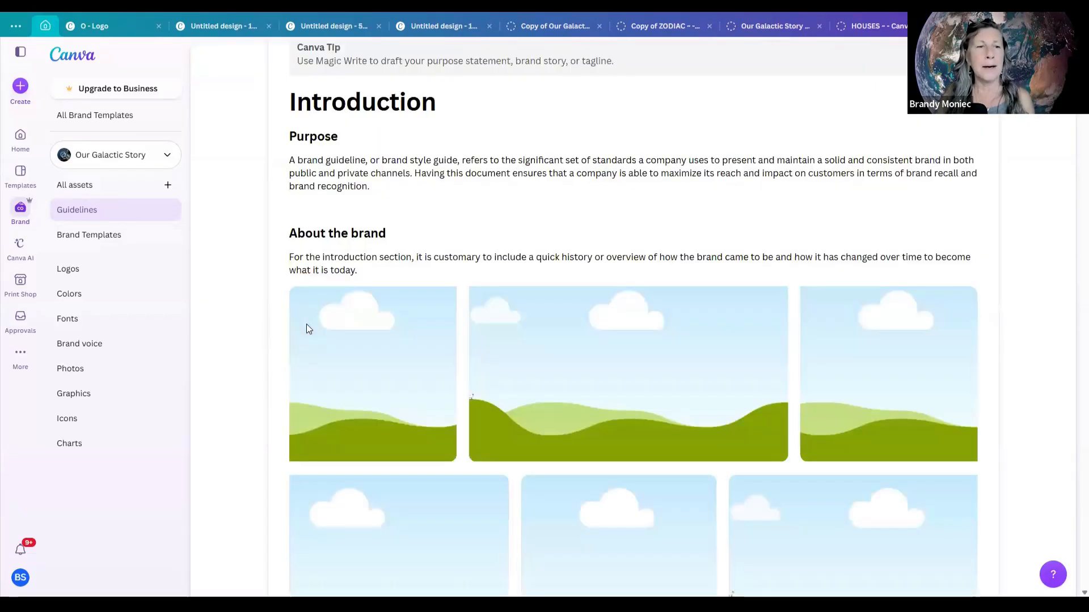
pyautogui.scroll(-2, 670, 202)
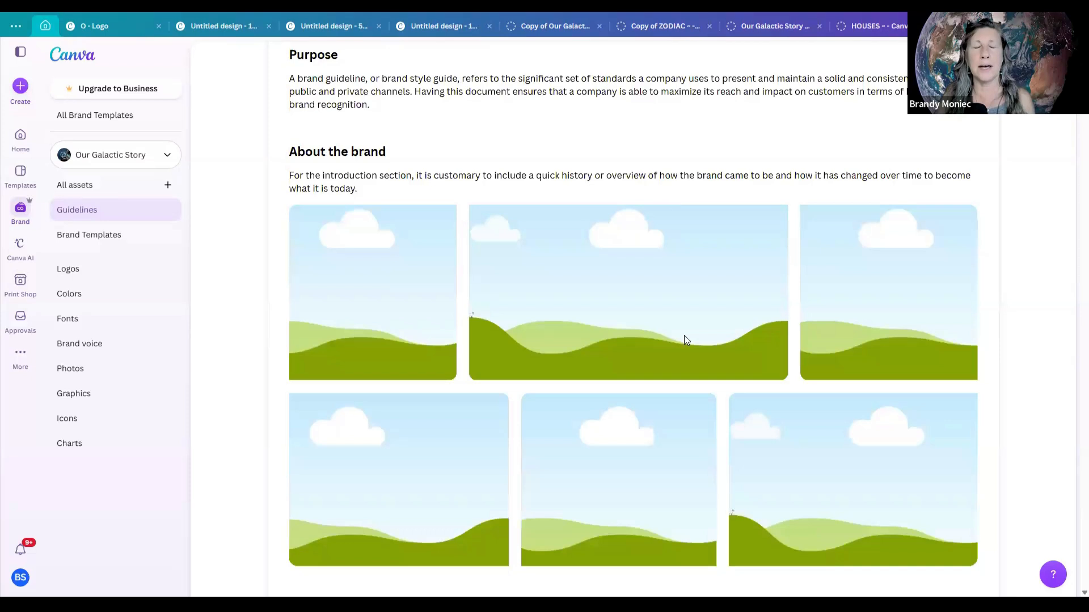
pyautogui.scroll(-4, 309, 265)
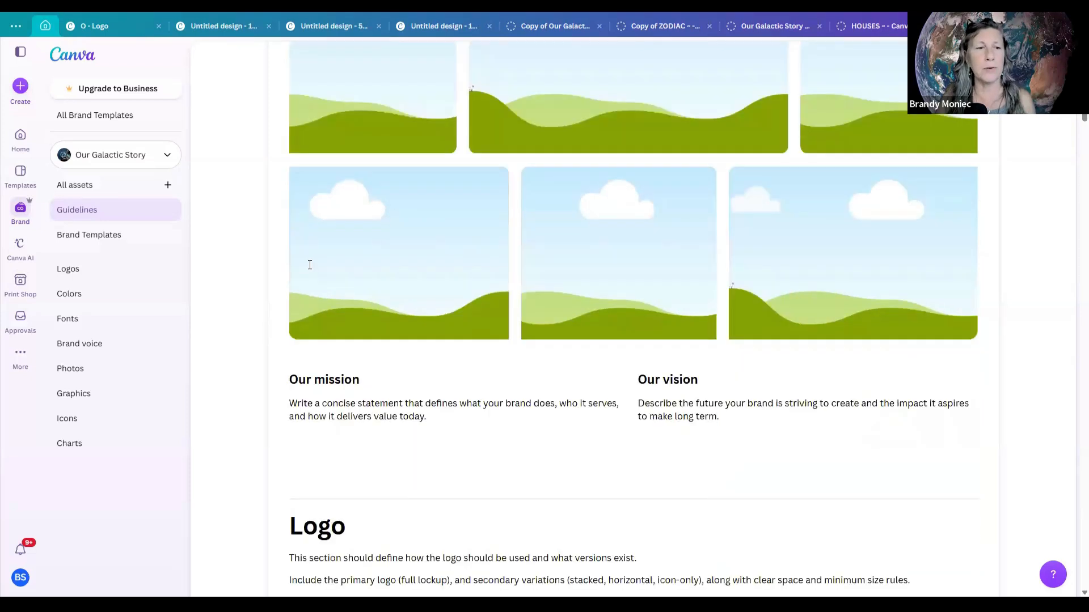
pyautogui.scroll(-3, 309, 265)
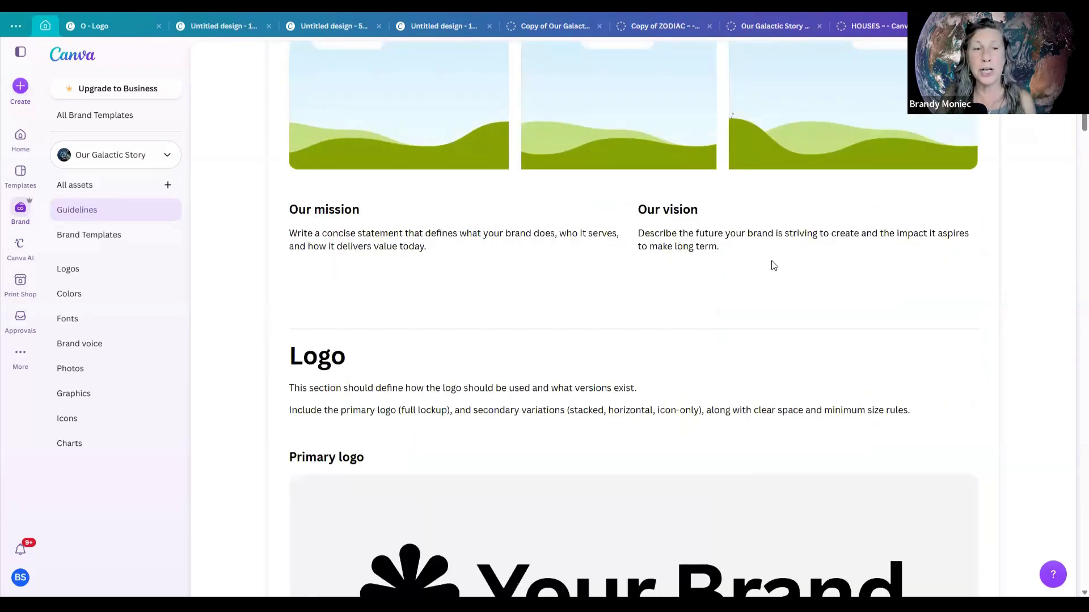
# Examine the guidelines' Logo and Color sections, including logo variations, logo usage rules and color combinations.
pyautogui.scroll(-6, 388, 355)
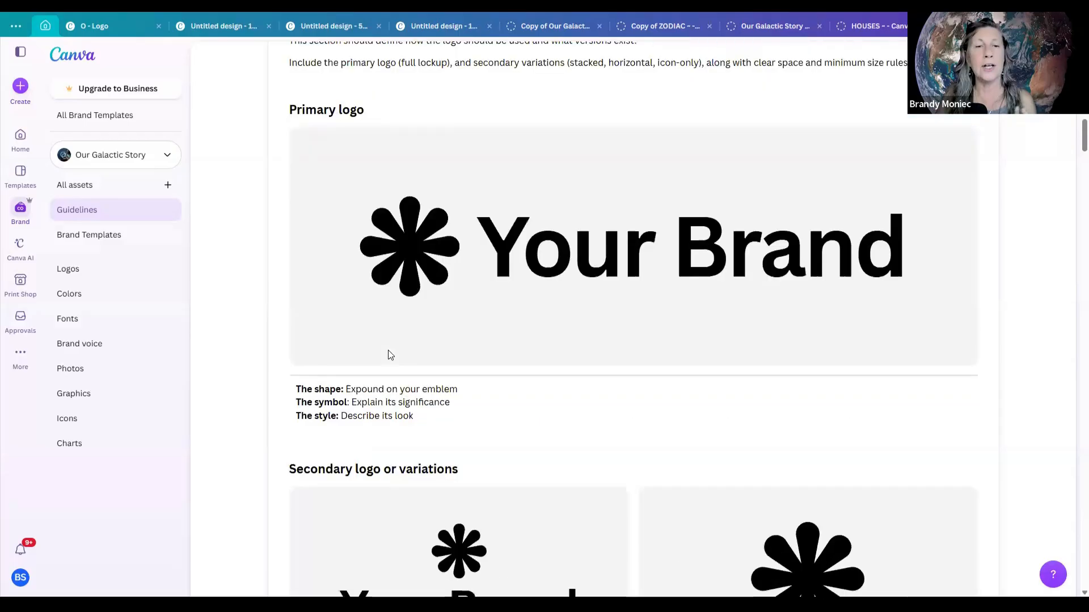
pyautogui.scroll(-8, 390, 355)
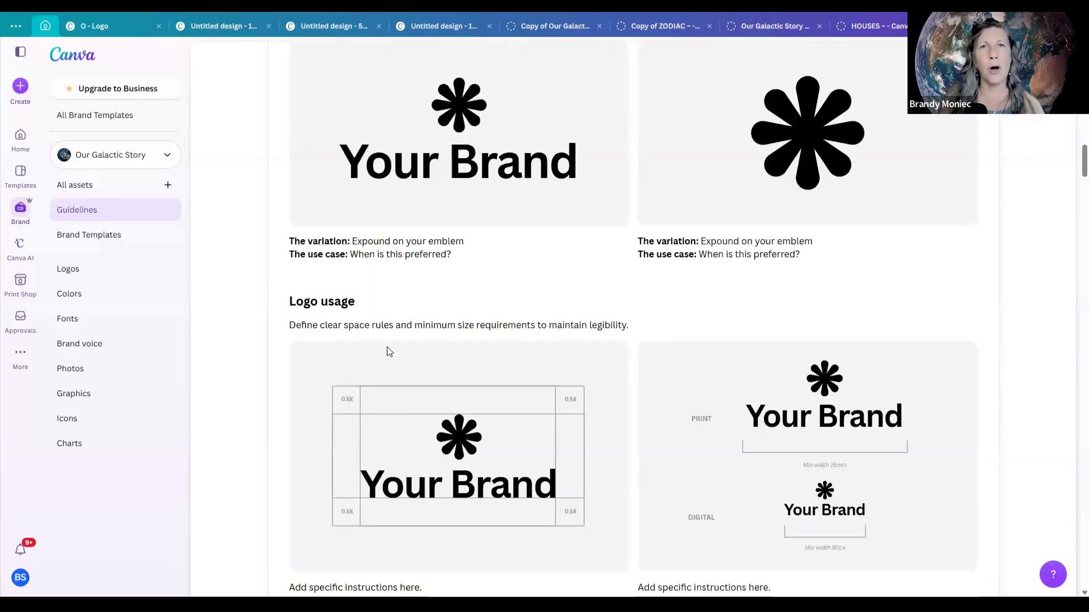
pyautogui.scroll(-1, 404, 332)
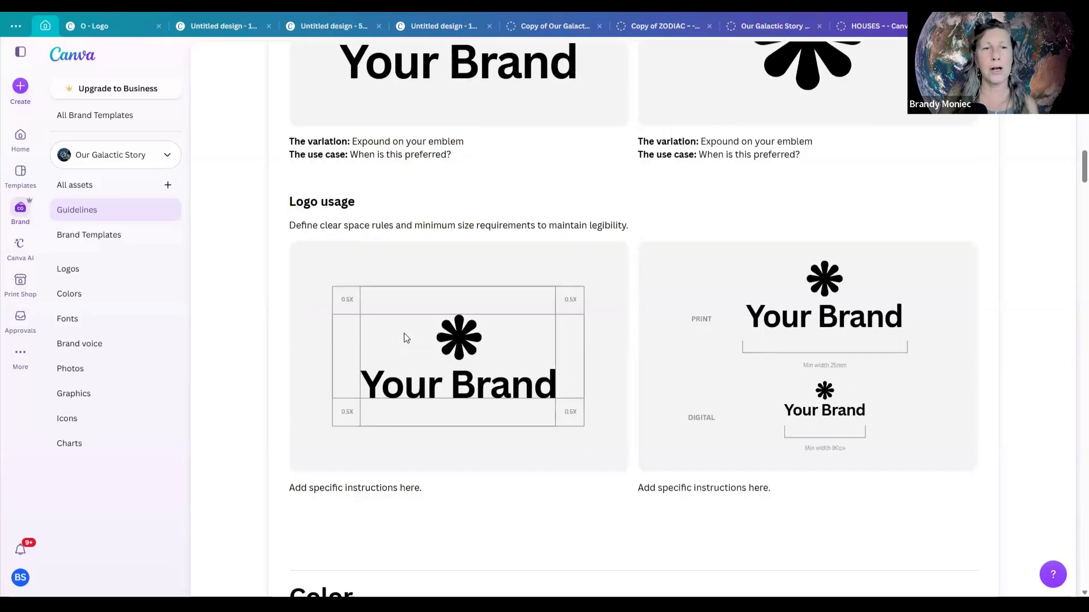
pyautogui.scroll(-10, 404, 332)
pyautogui.scroll(-4, 405, 334)
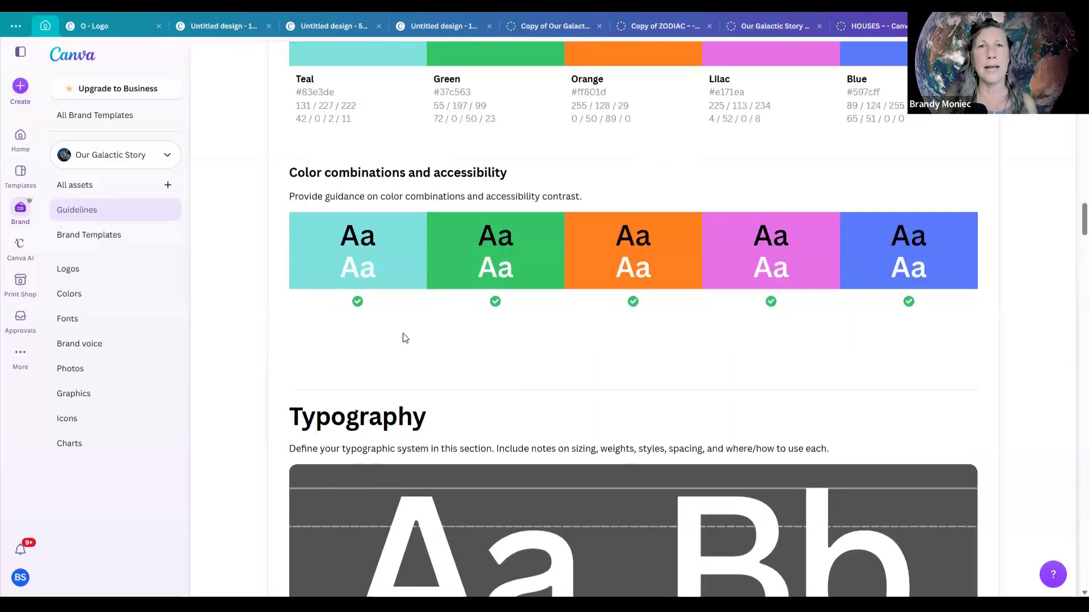
# Examine the guidelines' Typography, Brand voice, Tone variations and Photography sections down to the start of Graphics.
pyautogui.scroll(-13, 405, 337)
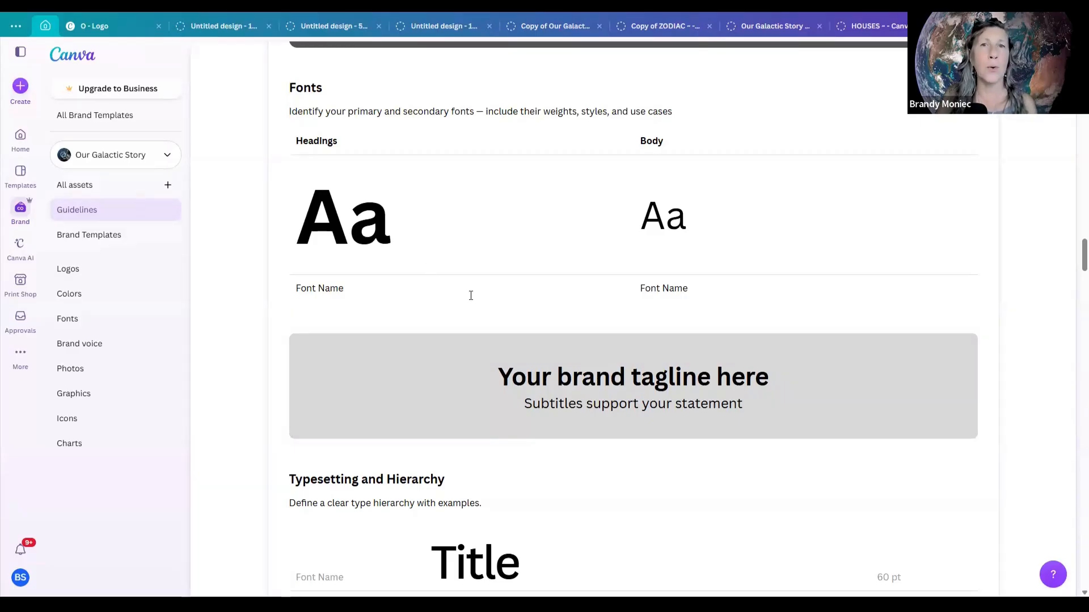
pyautogui.scroll(-5, 471, 300)
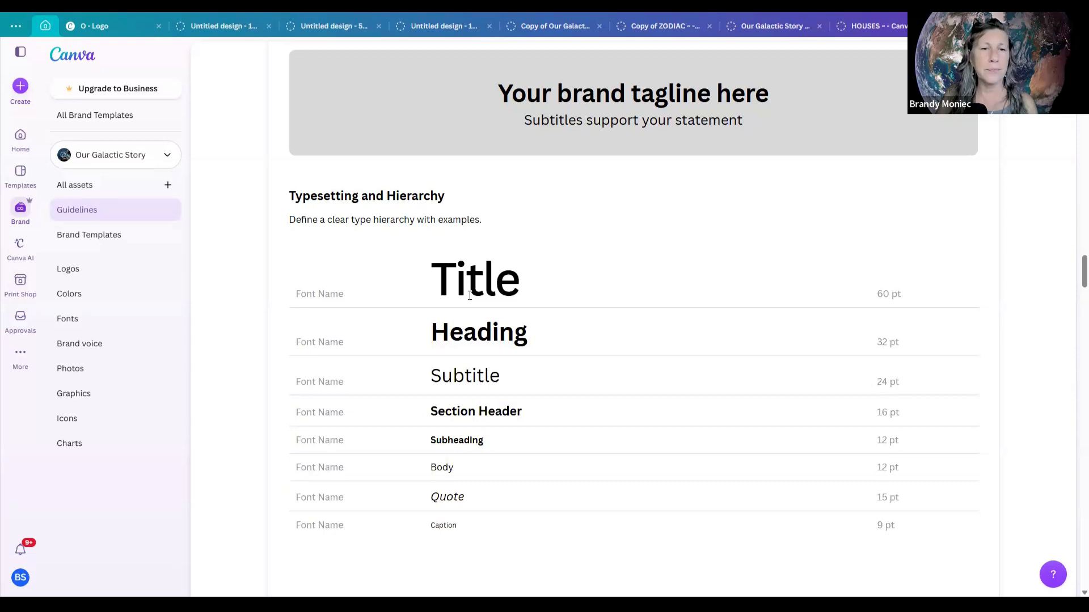
pyautogui.scroll(-13, 469, 295)
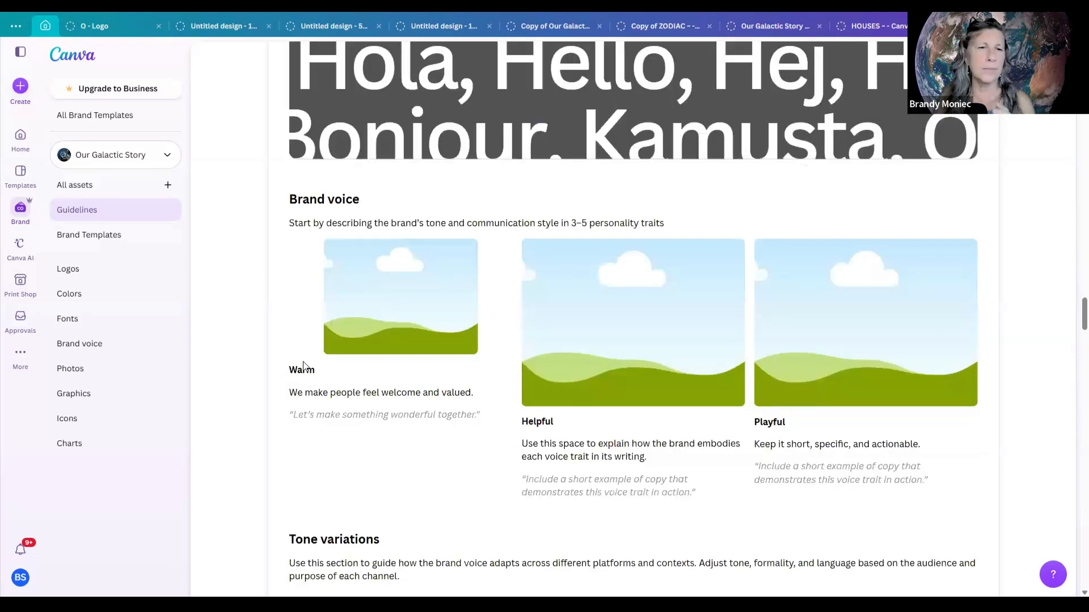
pyautogui.scroll(-4, 422, 372)
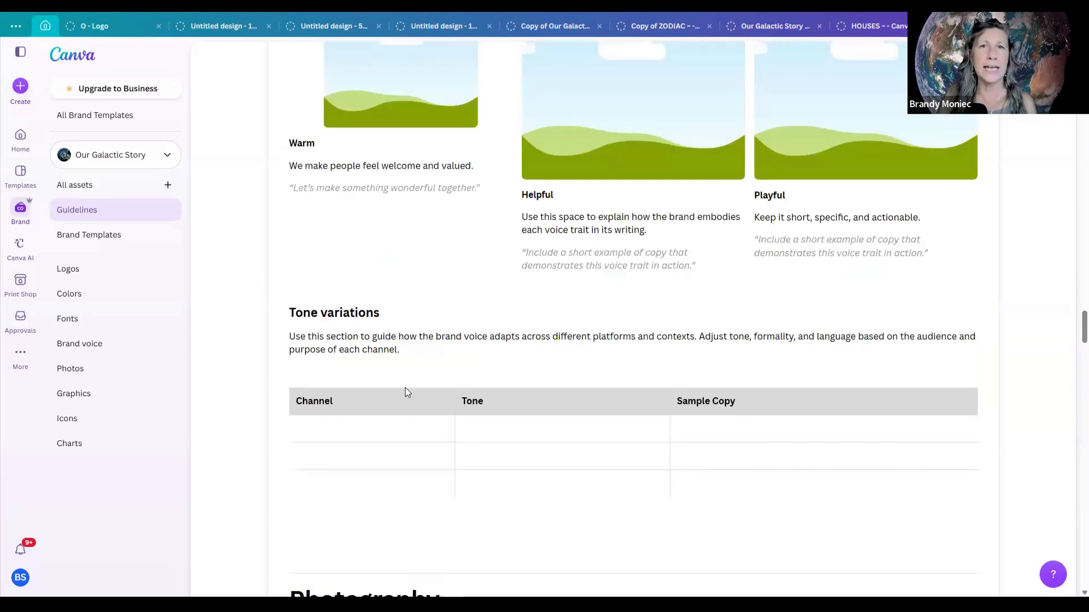
pyautogui.scroll(-6, 400, 380)
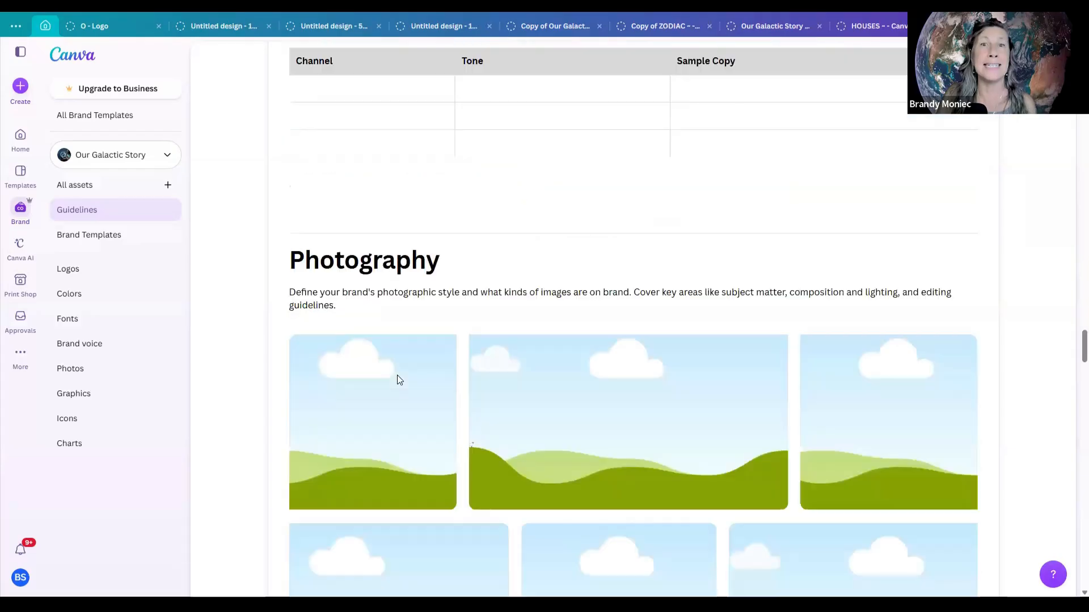
pyautogui.scroll(-7, 397, 376)
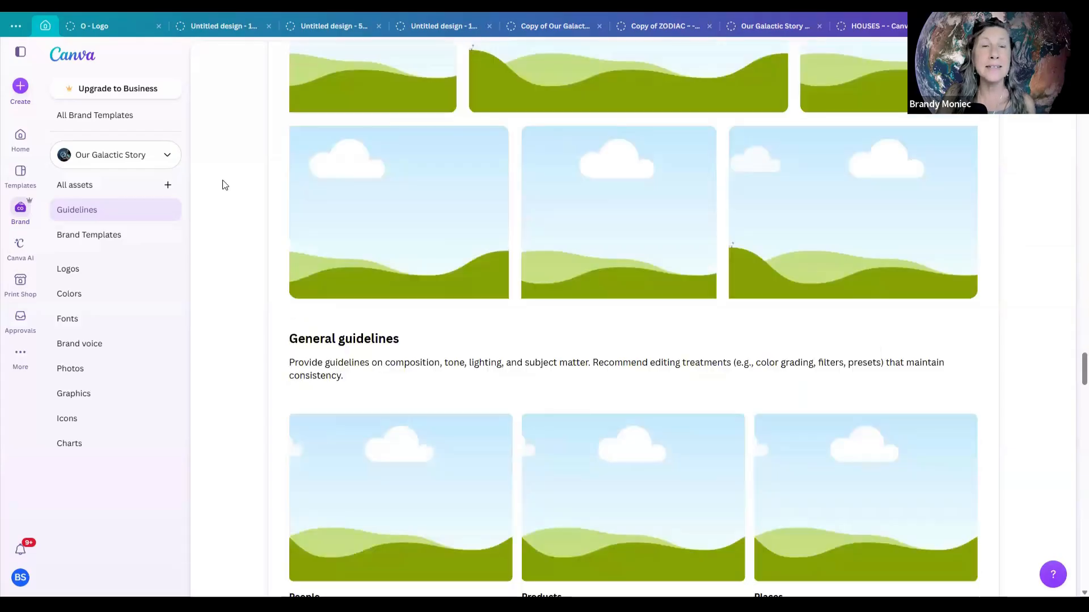
pyautogui.scroll(-5, 236, 163)
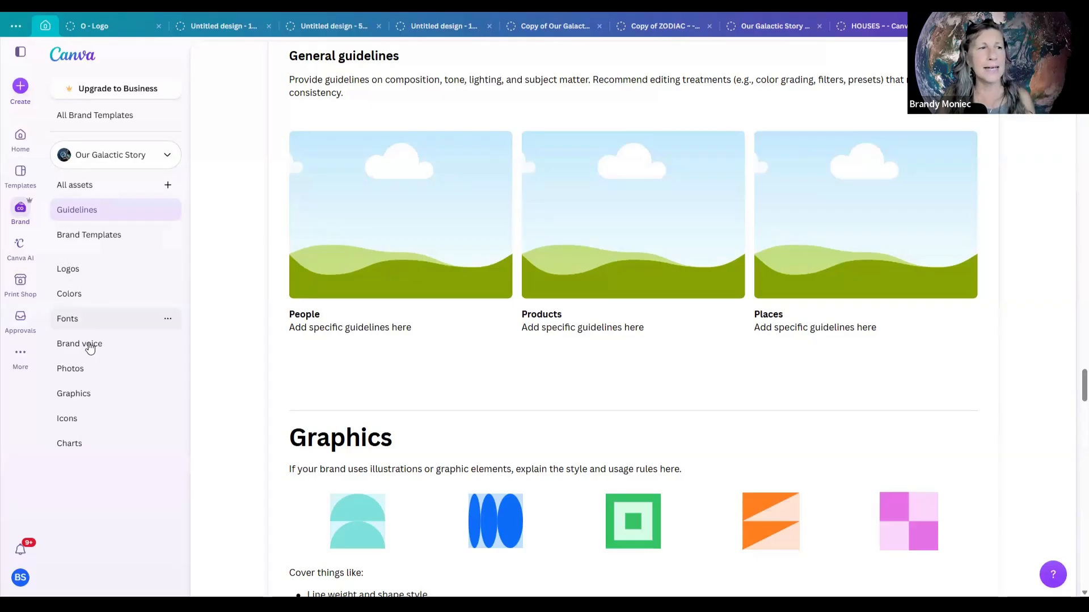
# Review the kit's Brand Templates, browsing the templates available to add and previewing the HOUSES ~ presentation template.
pyautogui.click(91, 234)
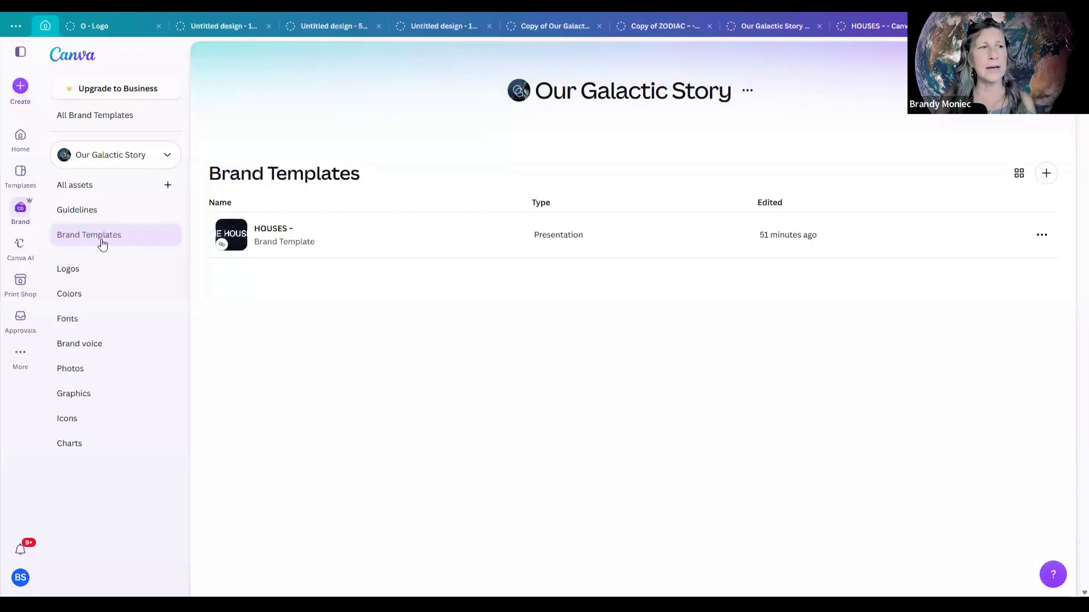
pyautogui.click(1047, 177)
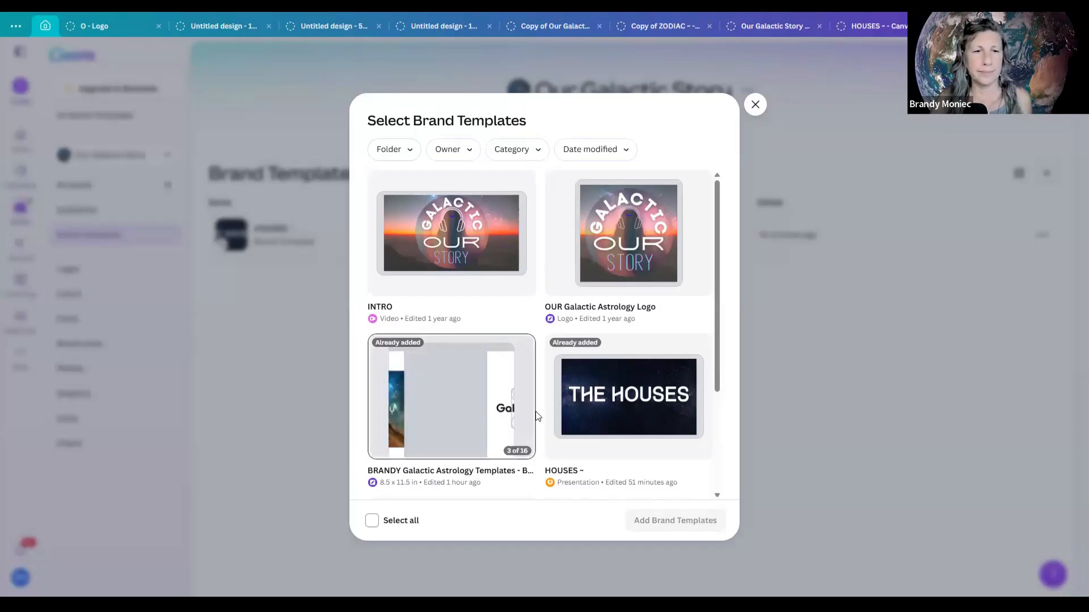
pyautogui.press('Escape')
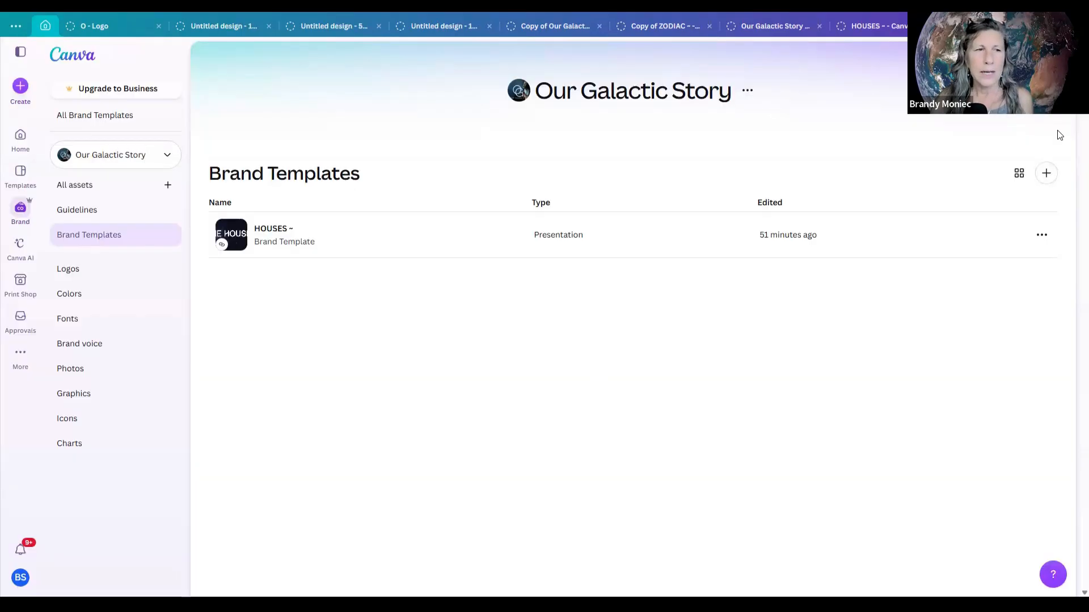
pyautogui.click(1047, 175)
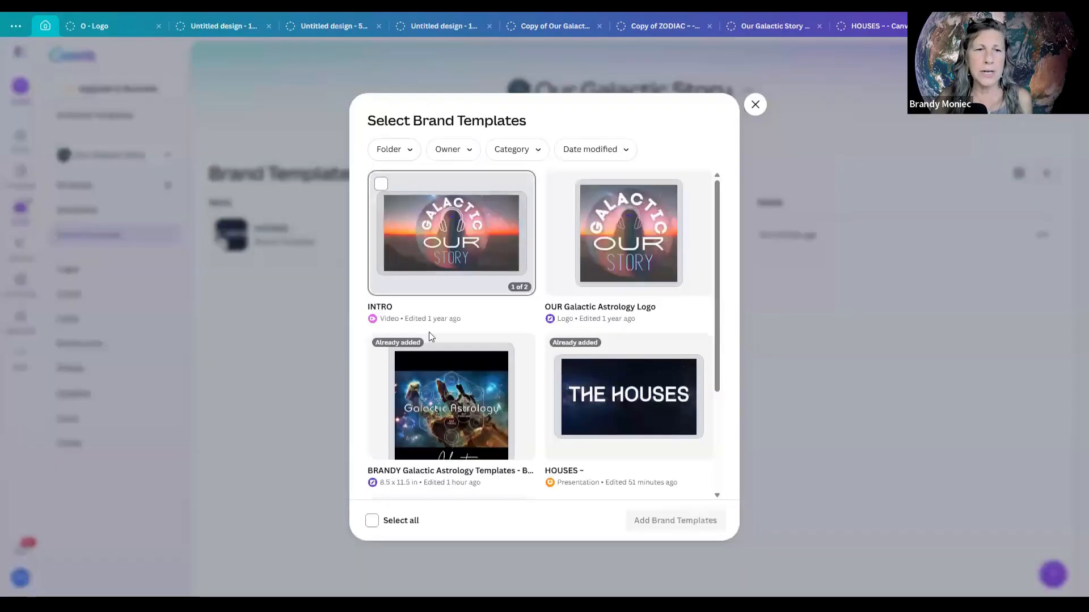
pyautogui.scroll(-2, 429, 363)
pyautogui.scroll(-2, 439, 286)
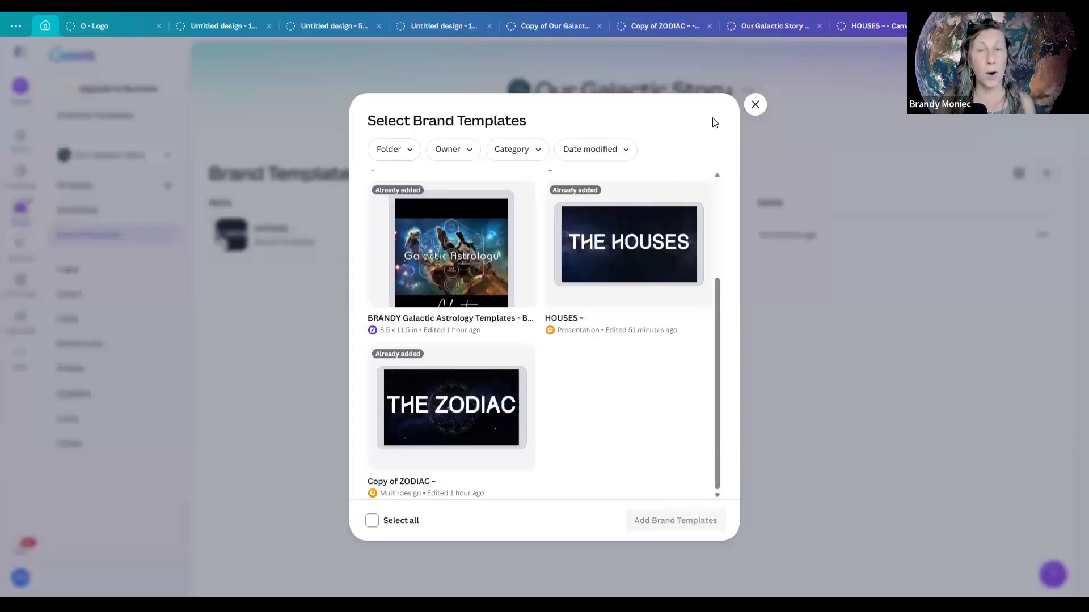
pyautogui.click(755, 105)
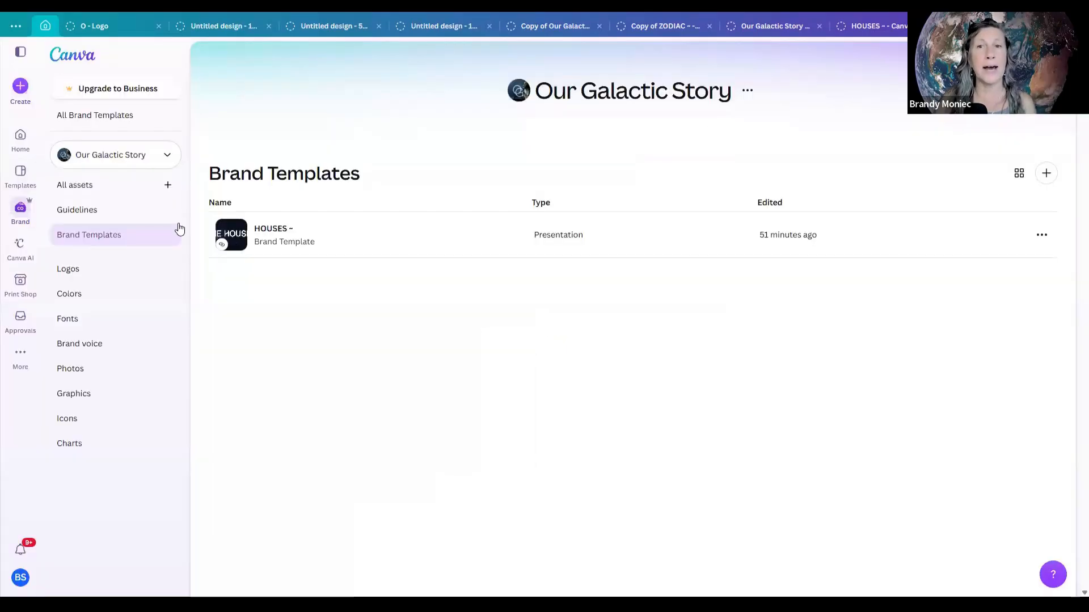
pyautogui.click(273, 241)
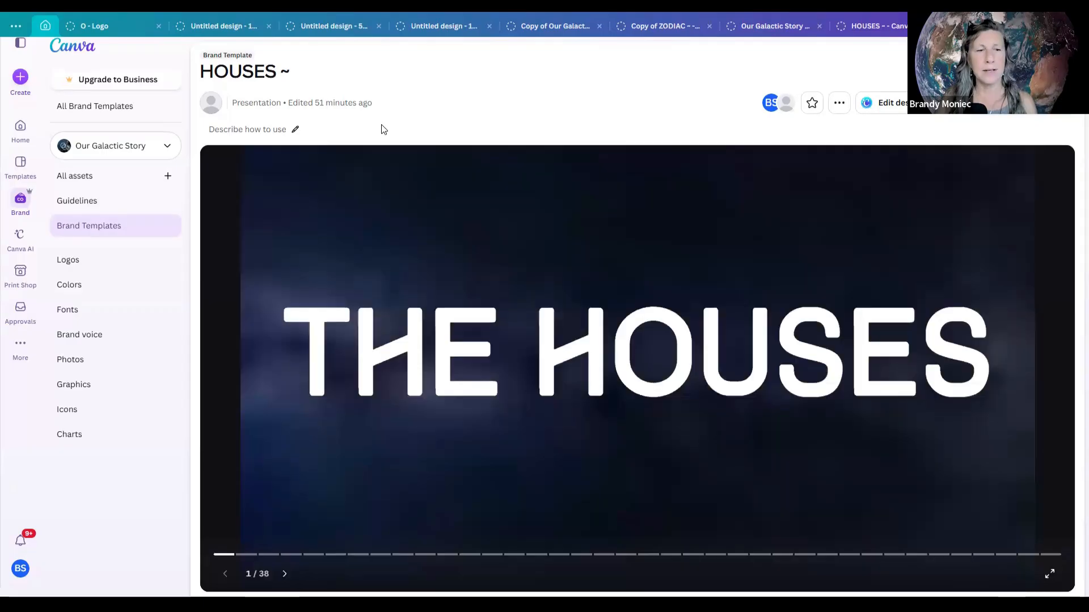
pyautogui.press('Escape')
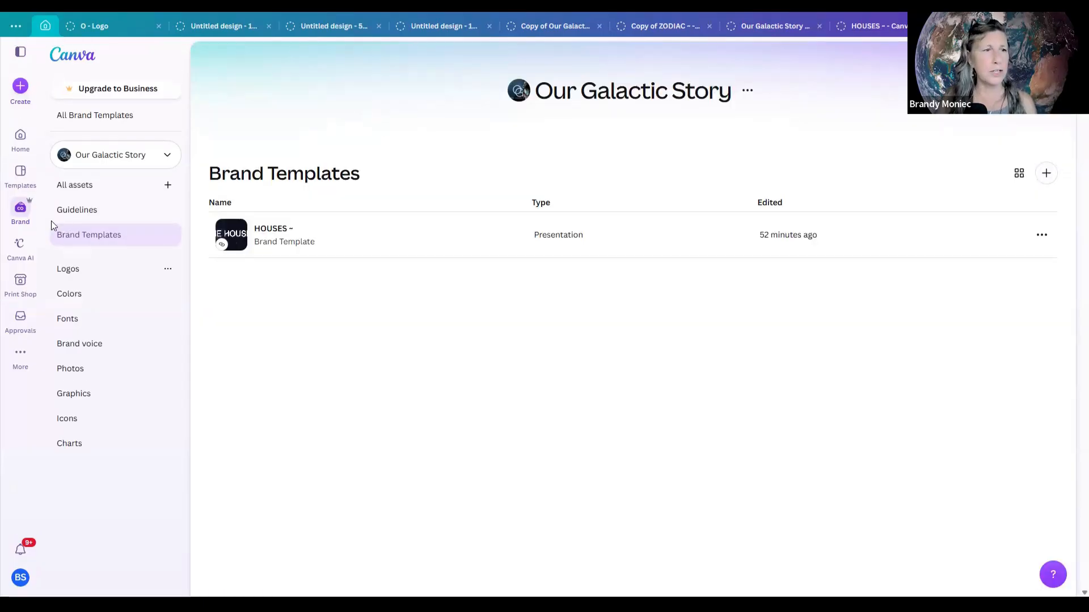
# Open the kit's logos and preview O - 5 and Copy of Our Galactic Story LOGO (Logo).svg.
pyautogui.click(68, 270)
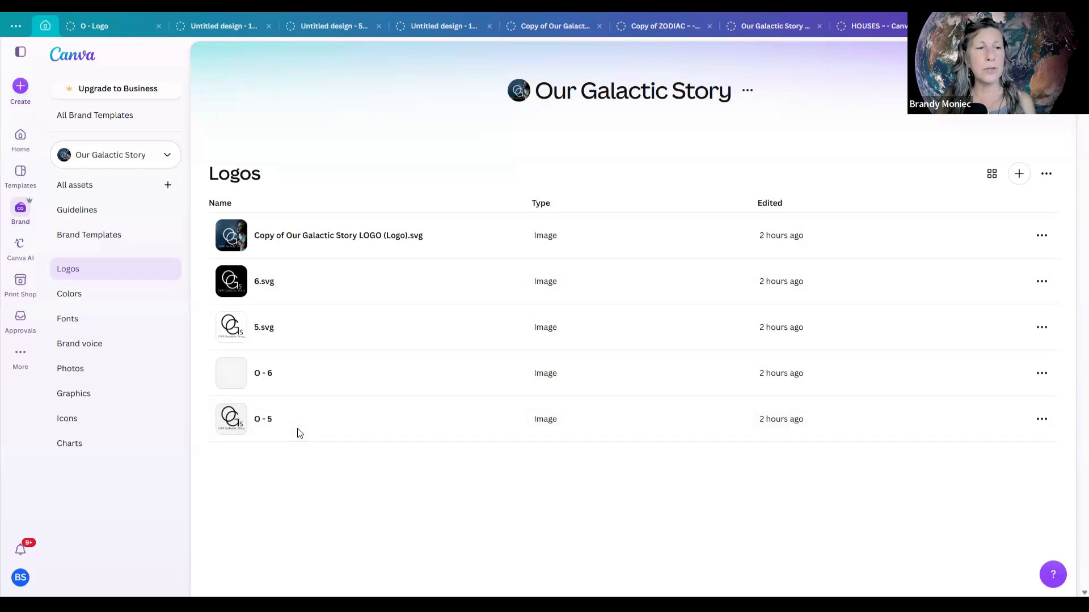
pyautogui.click(299, 402)
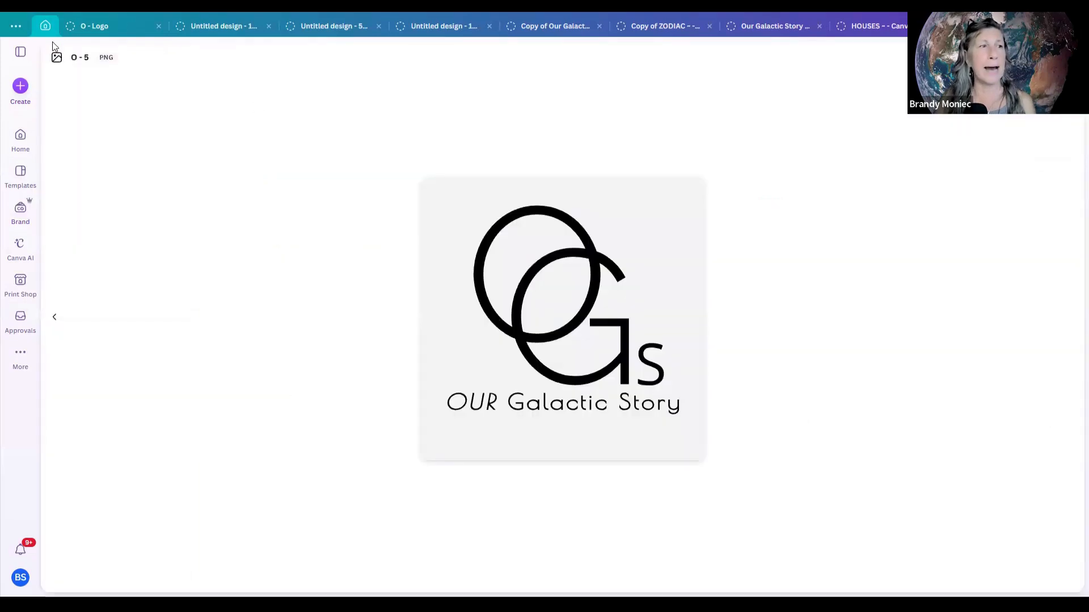
pyautogui.click(855, 209)
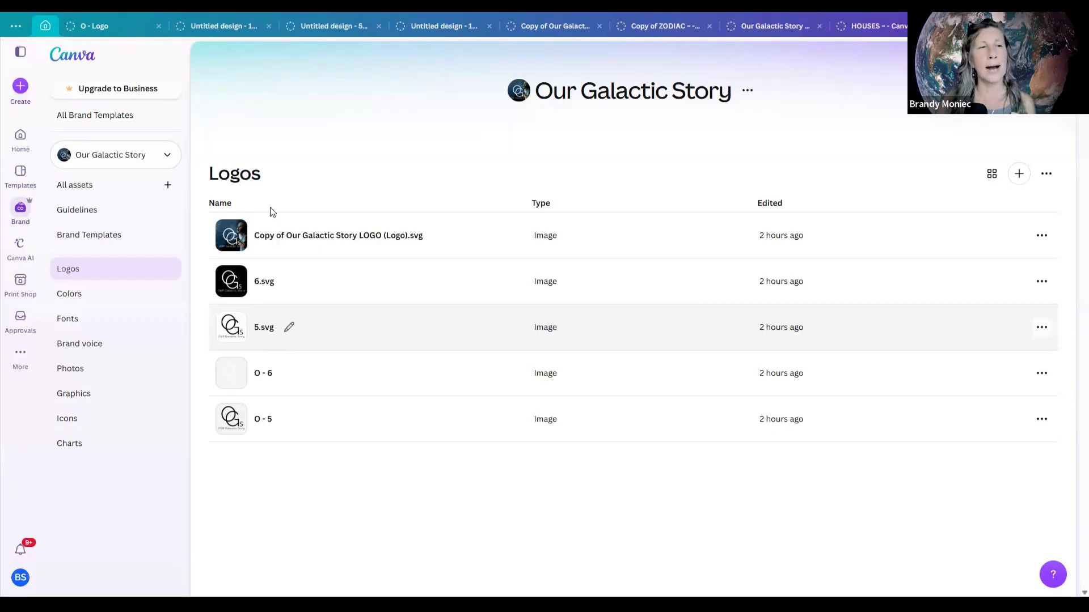
pyautogui.click(255, 244)
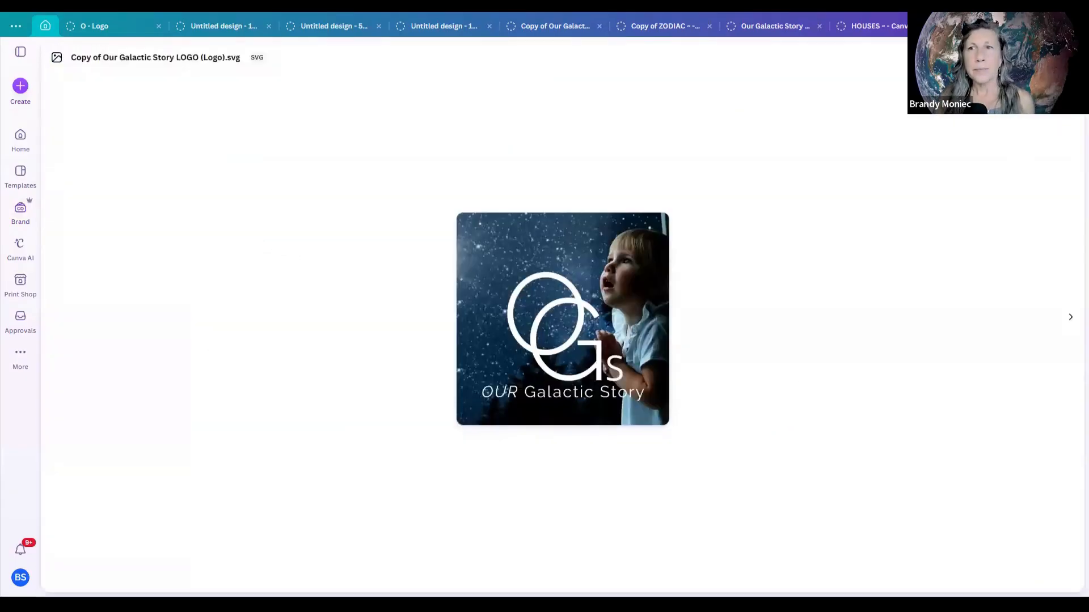
# Close the logo preview and check the options for adding content to the Logos category.
pyautogui.press('Escape')
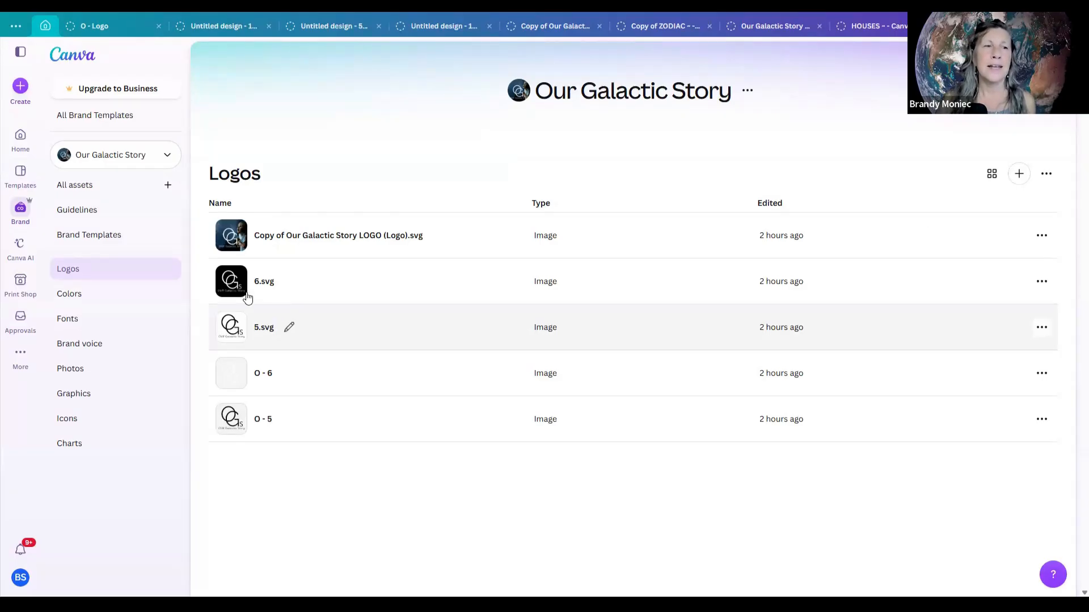
pyautogui.click(1019, 177)
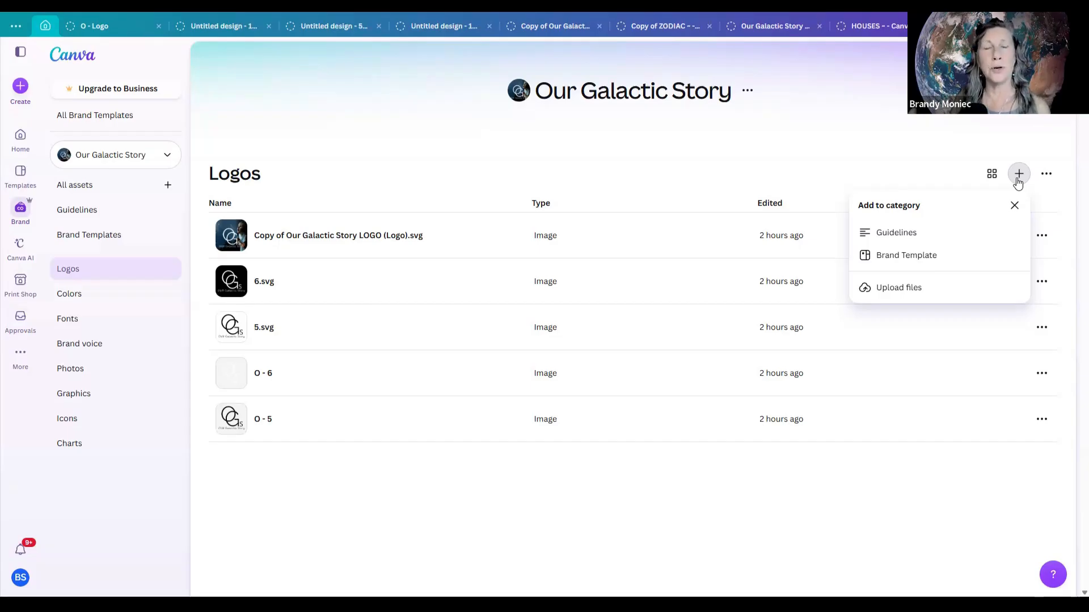
pyautogui.click(920, 141)
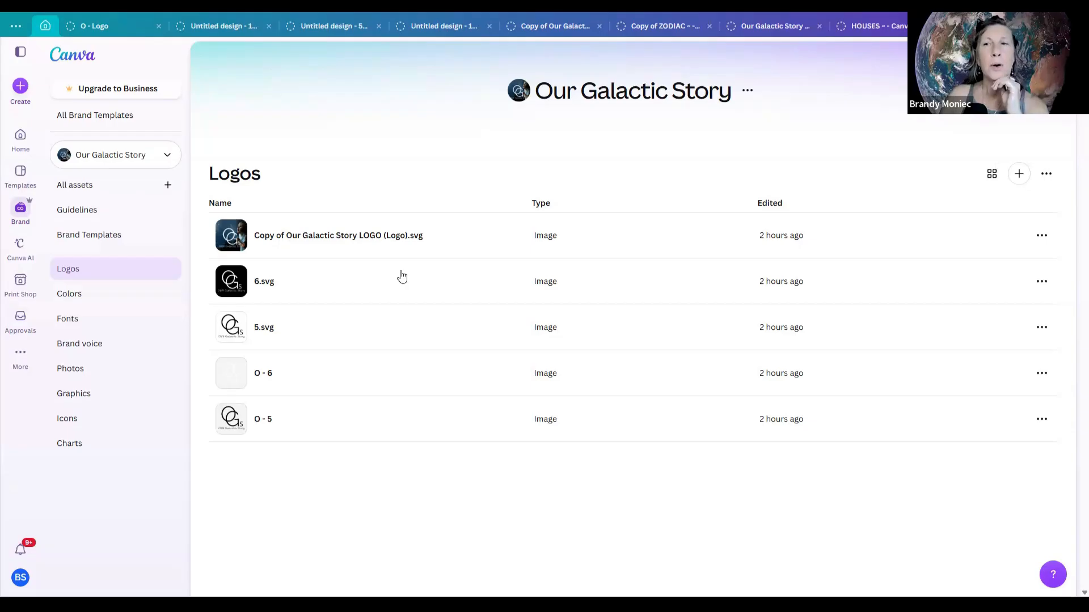
# Open the O - Logo design and review the file types available for downloading it.
pyautogui.click(128, 31)
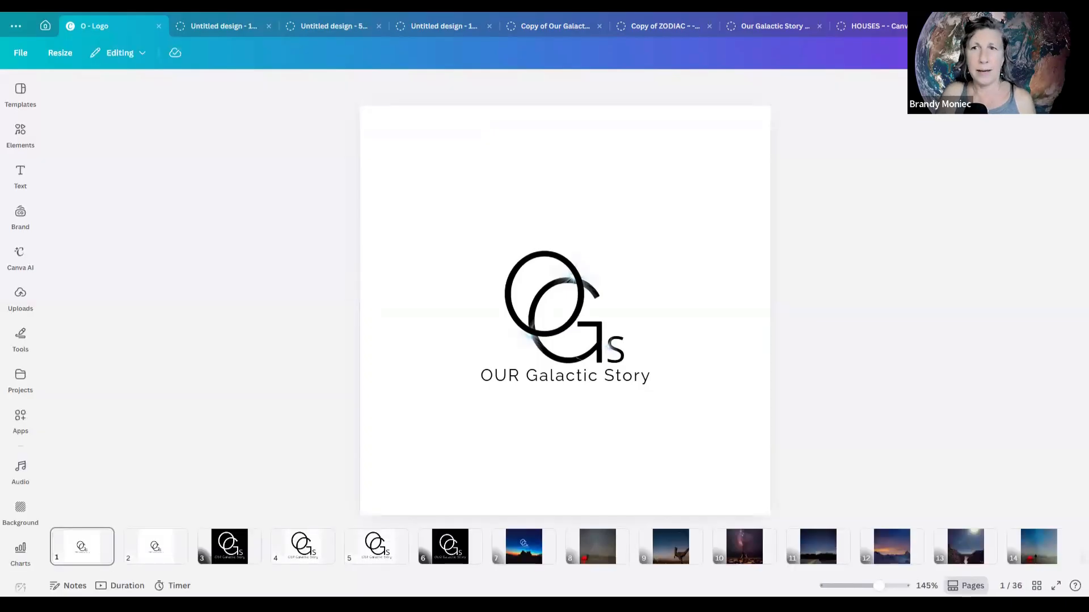
pyautogui.click(1057, 53)
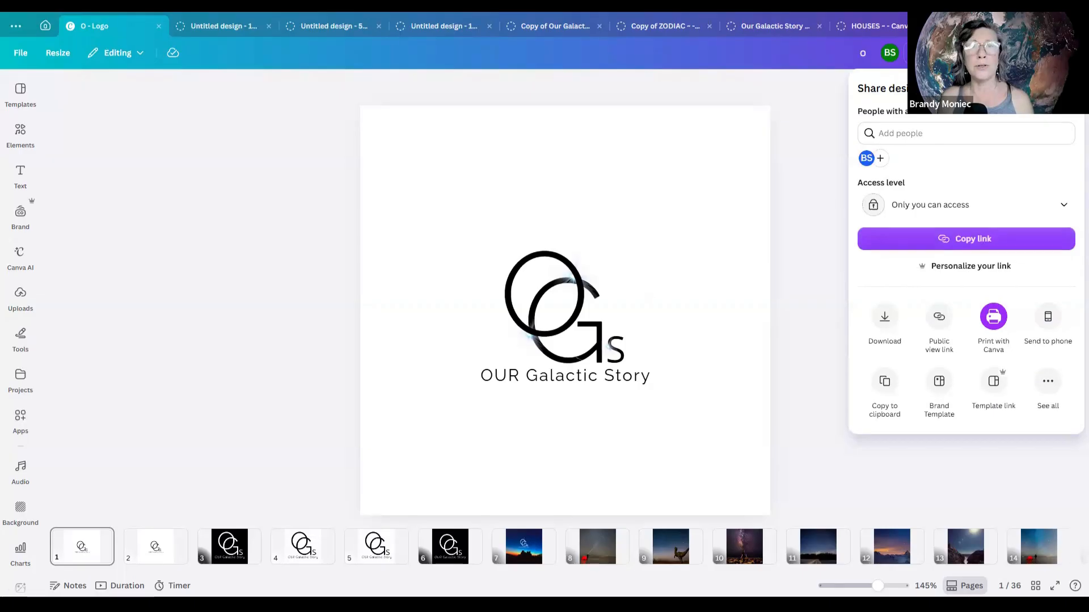
pyautogui.click(885, 320)
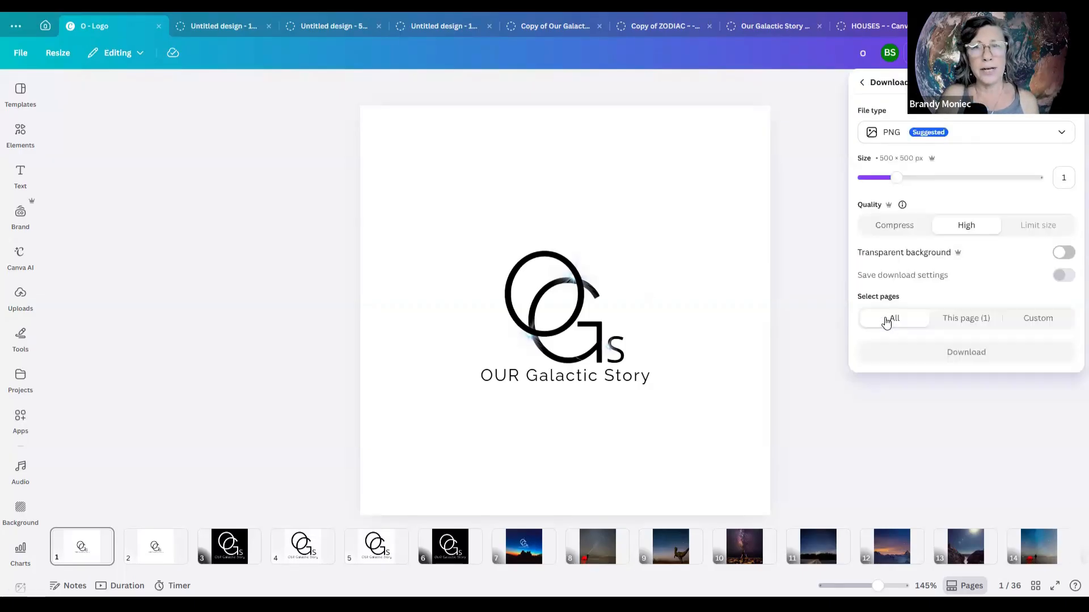
pyautogui.click(1065, 133)
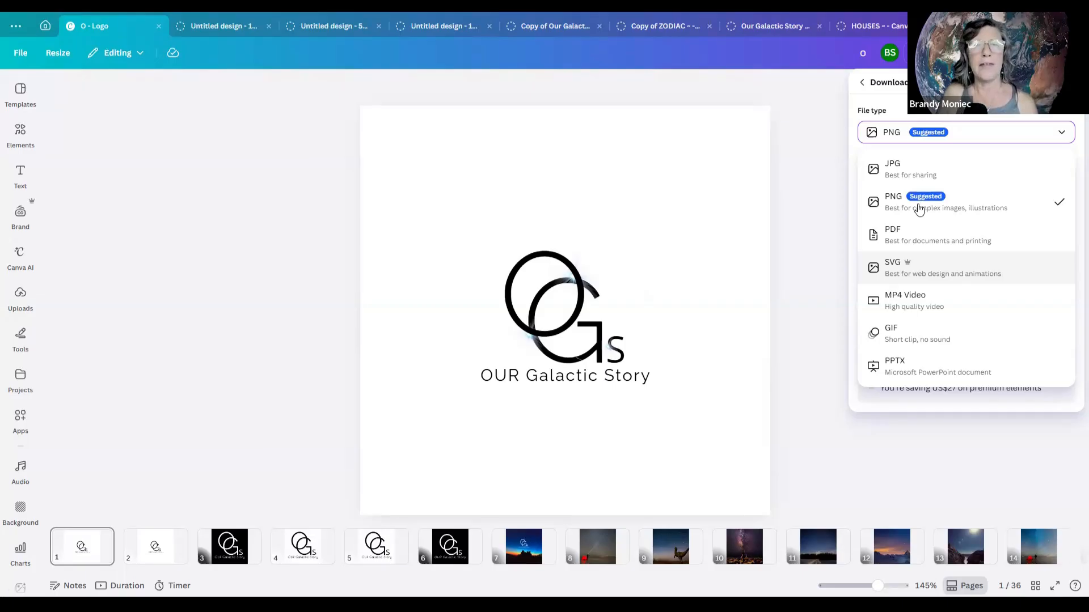
# Copy the white OGs logo and its tagline from page 3 and paste them onto the dinosaur photo on page 9.
pyautogui.click(678, 558)
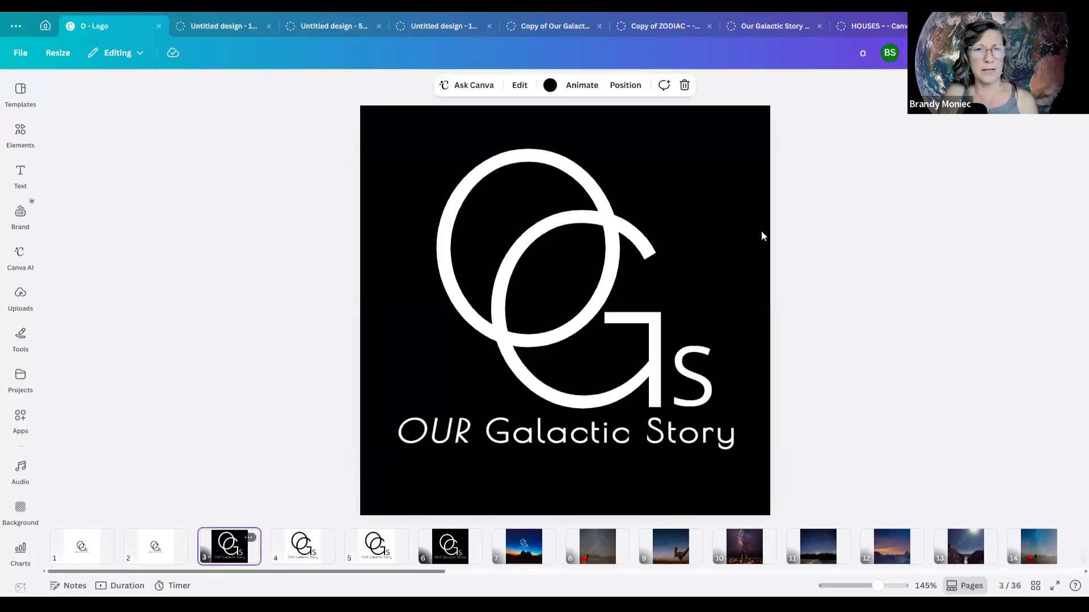
pyautogui.hotkey('ctrl', 'a')
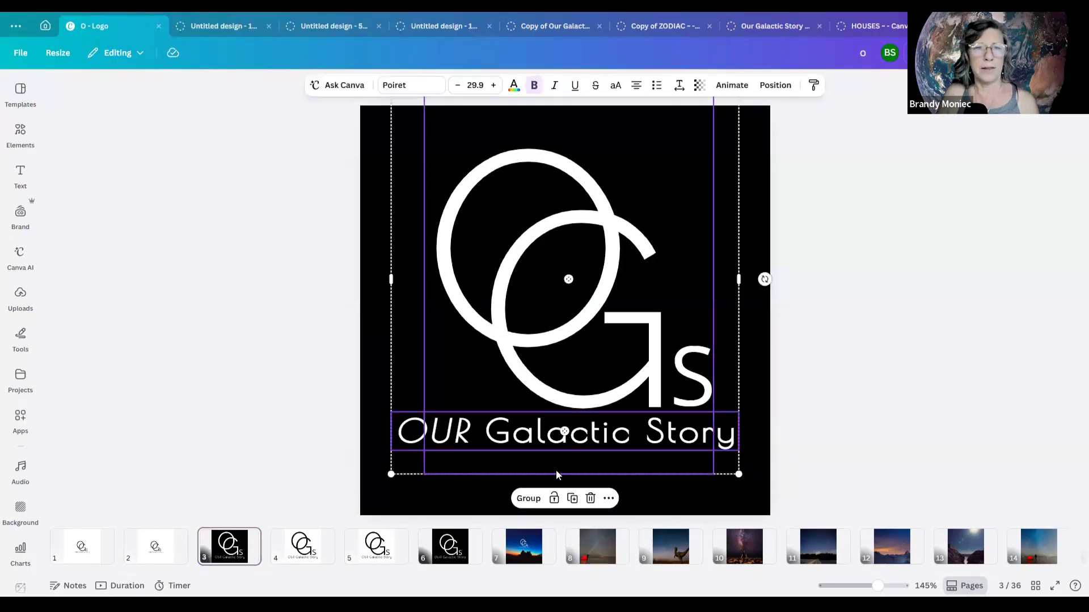
pyautogui.rightClick(617, 339)
pyautogui.click(652, 292)
pyautogui.click(656, 557)
pyautogui.rightClick(496, 221)
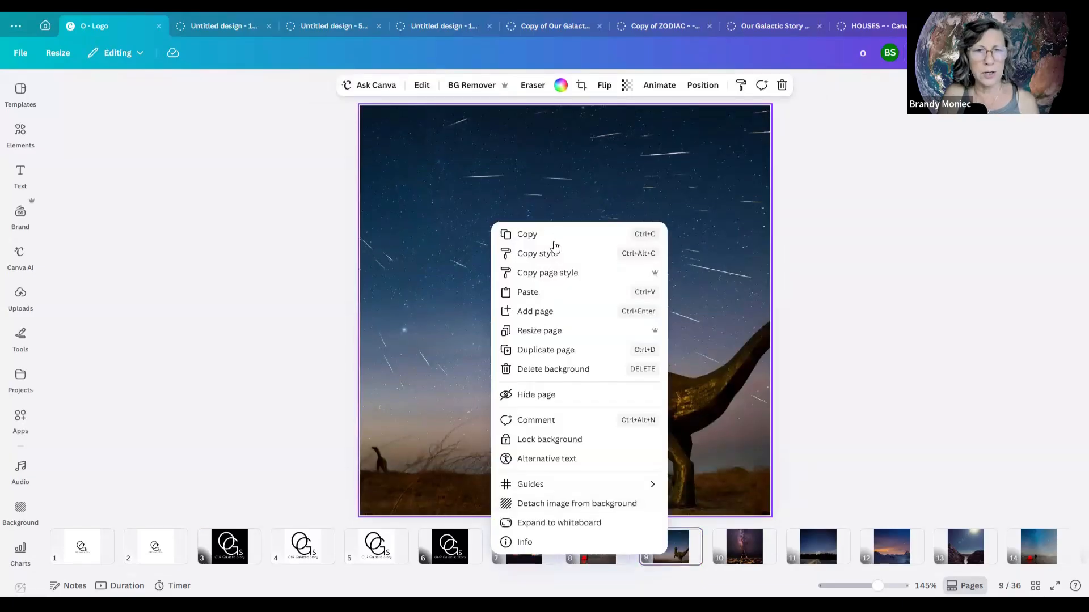
pyautogui.click(567, 293)
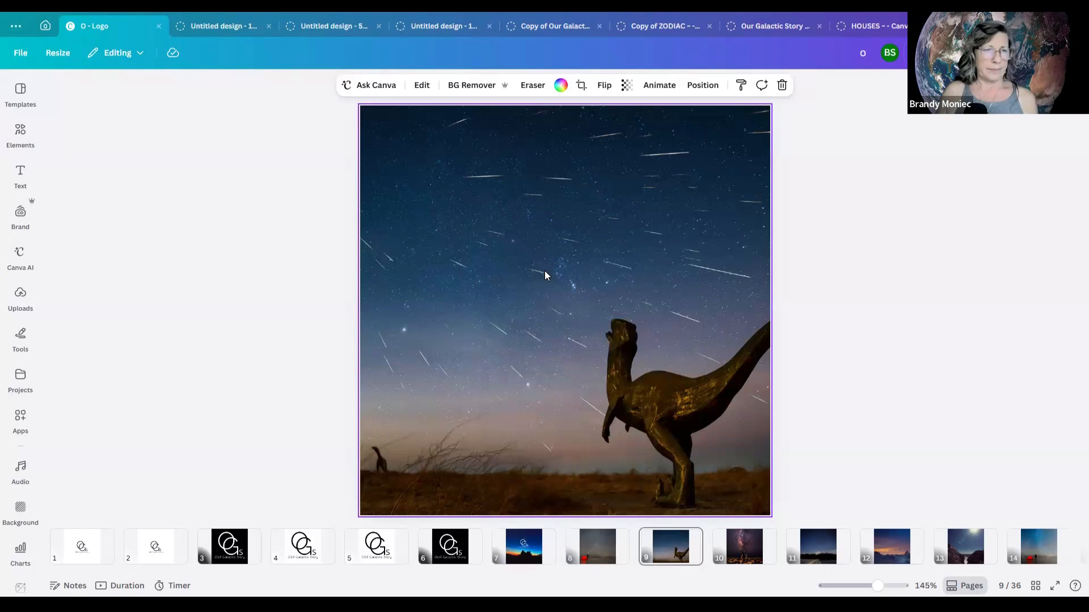
# Shrink the pasted logo and tagline to a text size of about 15.6 and place them in the sky above the dinosaur.
pyautogui.moveTo(739, 474); pyautogui.dragTo(622, 360)
pyautogui.moveTo(530, 288); pyautogui.dragTo(486, 346)
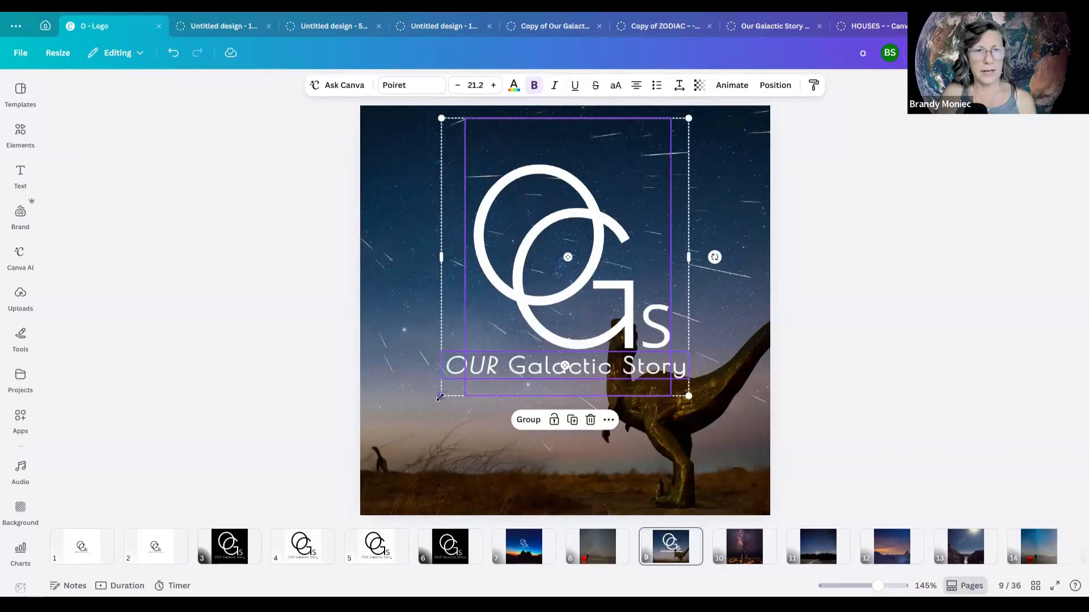
pyautogui.moveTo(441, 395); pyautogui.dragTo(507, 322)
pyautogui.moveTo(621, 251); pyautogui.dragTo(574, 259)
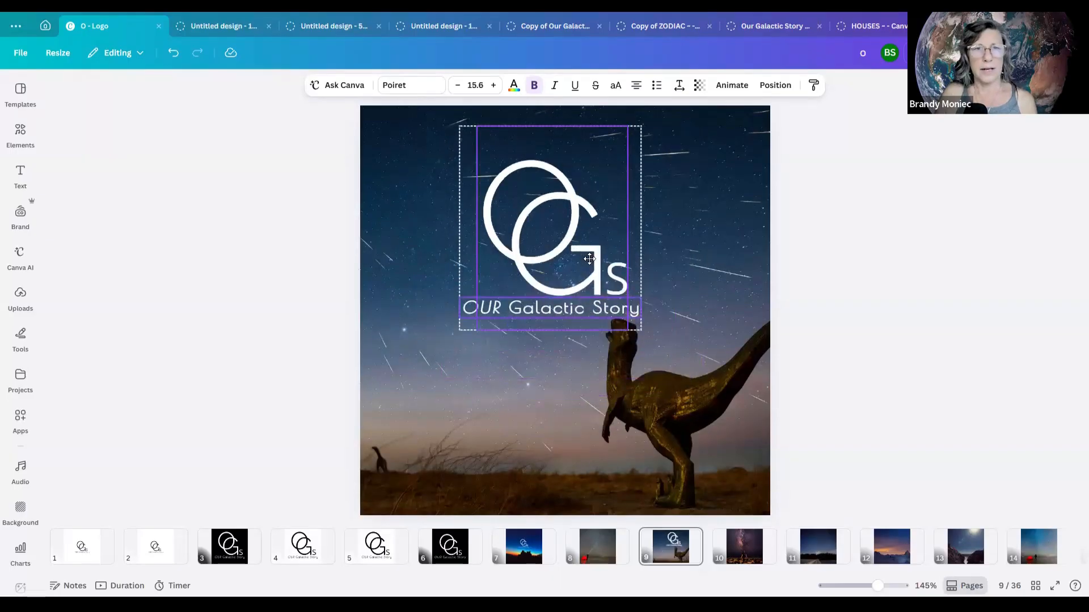
pyautogui.click(859, 258)
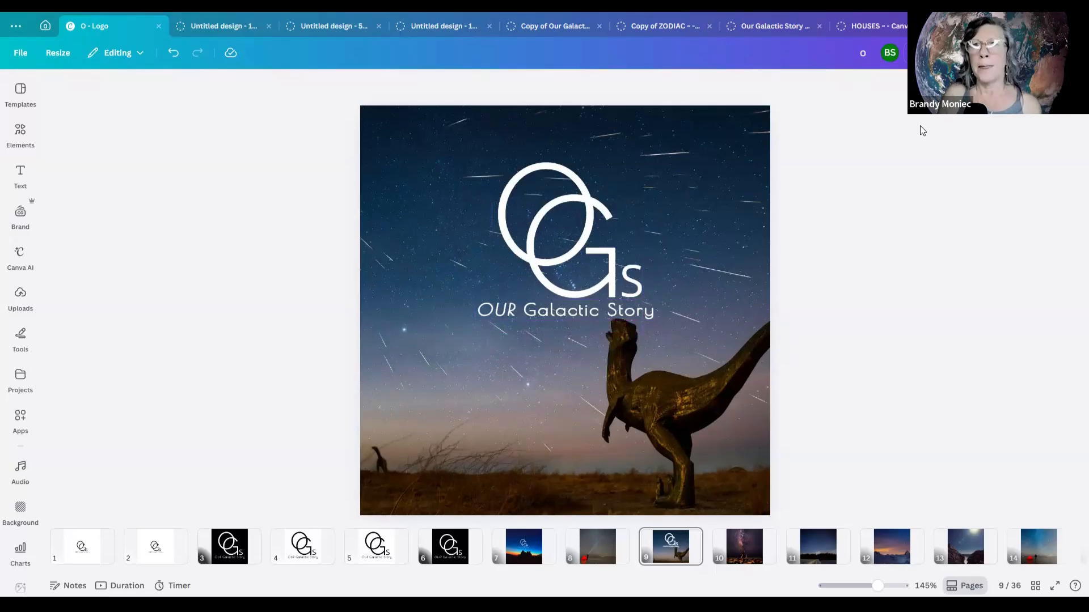
# Open the design's download settings and set the file type to SVG.
pyautogui.click(976, 53)
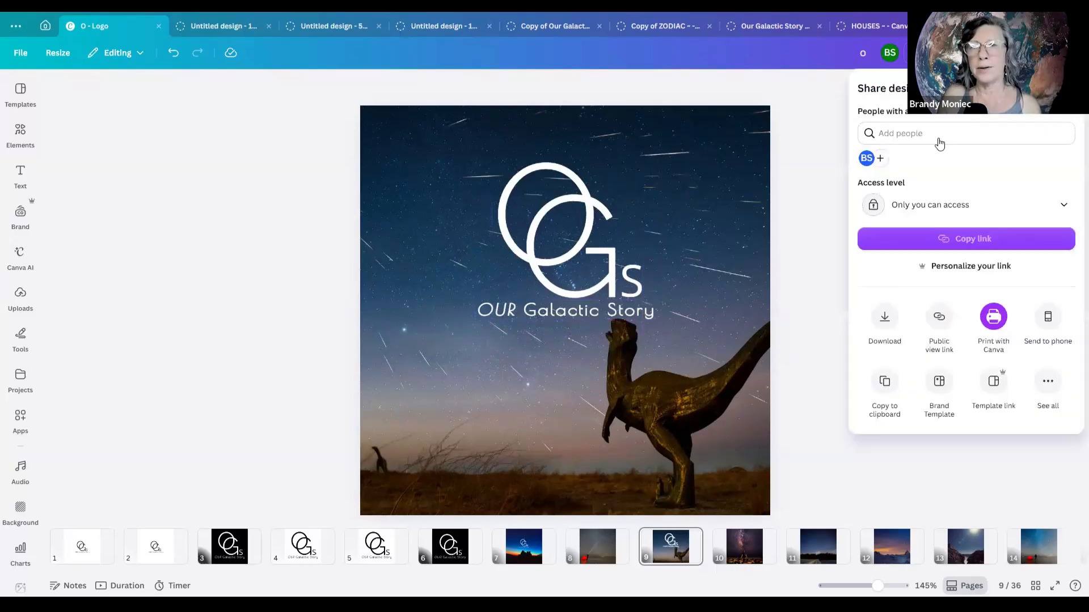
pyautogui.click(885, 321)
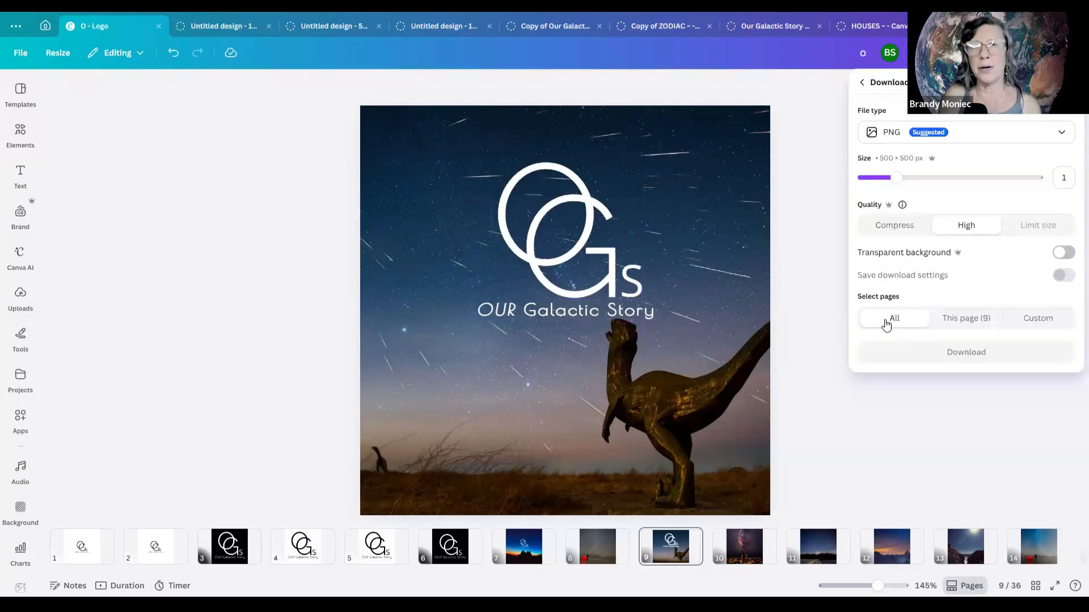
pyautogui.click(1009, 135)
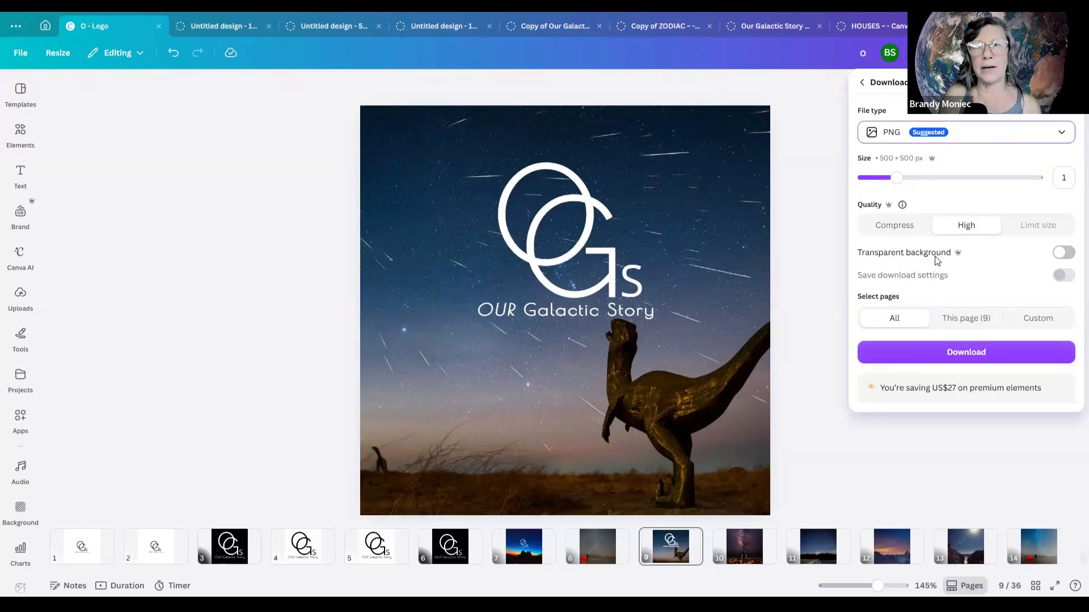
pyautogui.click(929, 272)
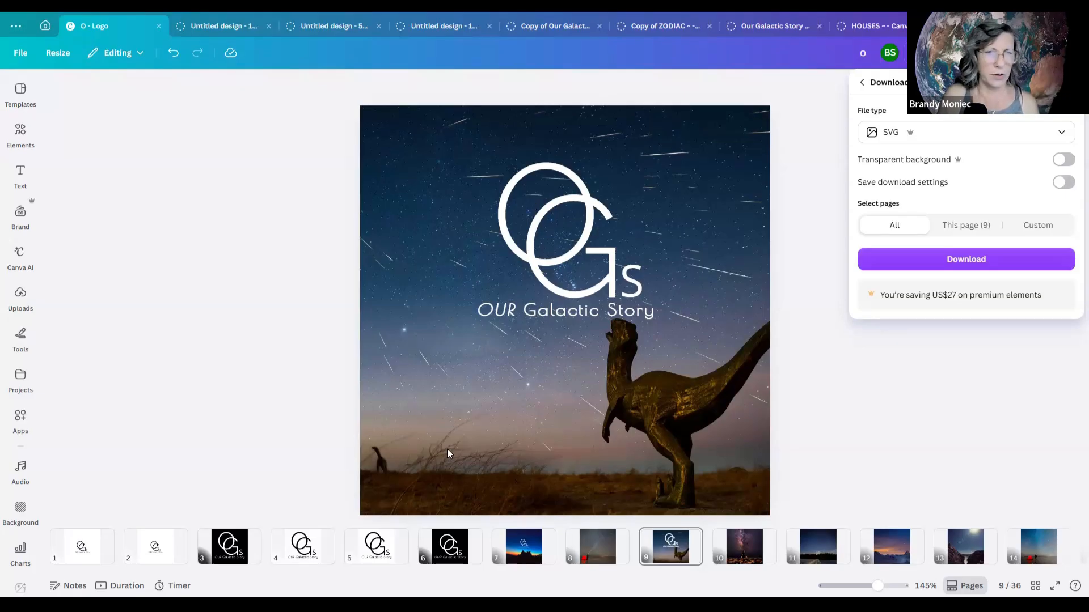
# Look through the night-sky photo pages from page 11 to page 14.
pyautogui.click(753, 552)
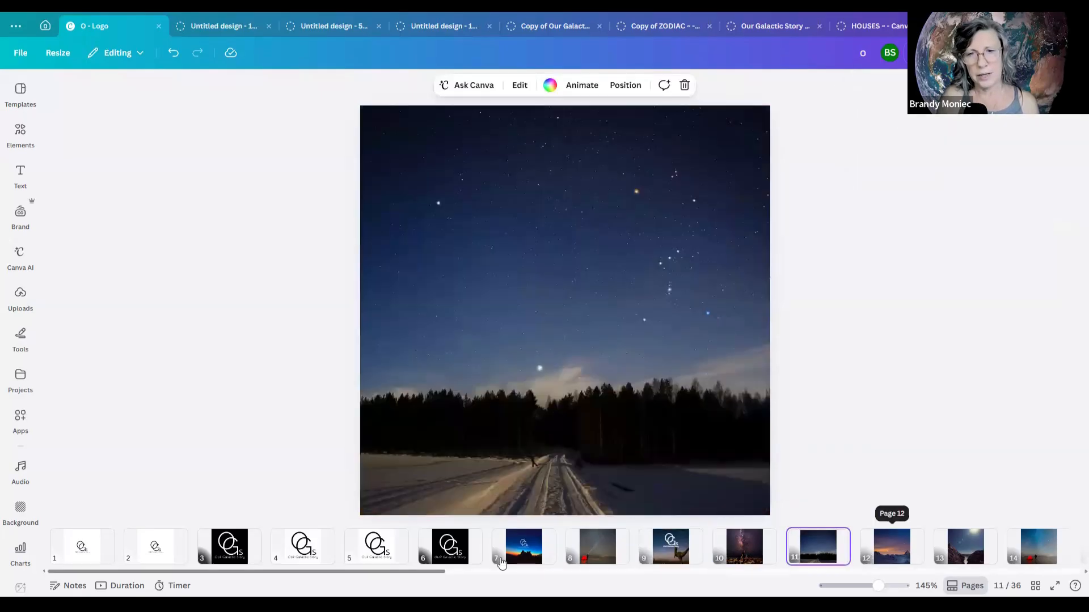
pyautogui.click(961, 542)
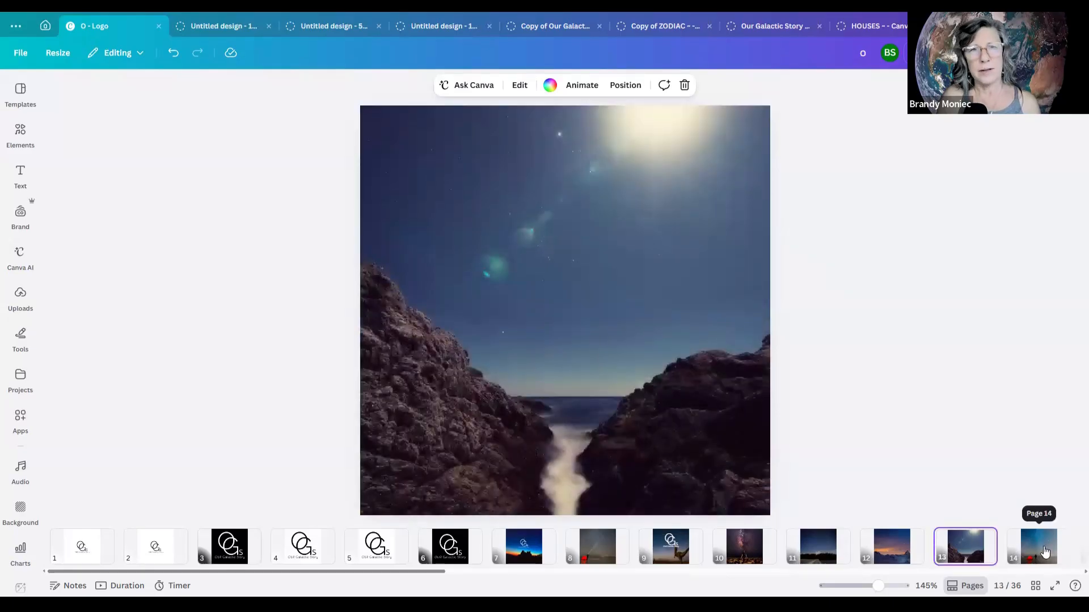
pyautogui.scroll(-2, 557, 498)
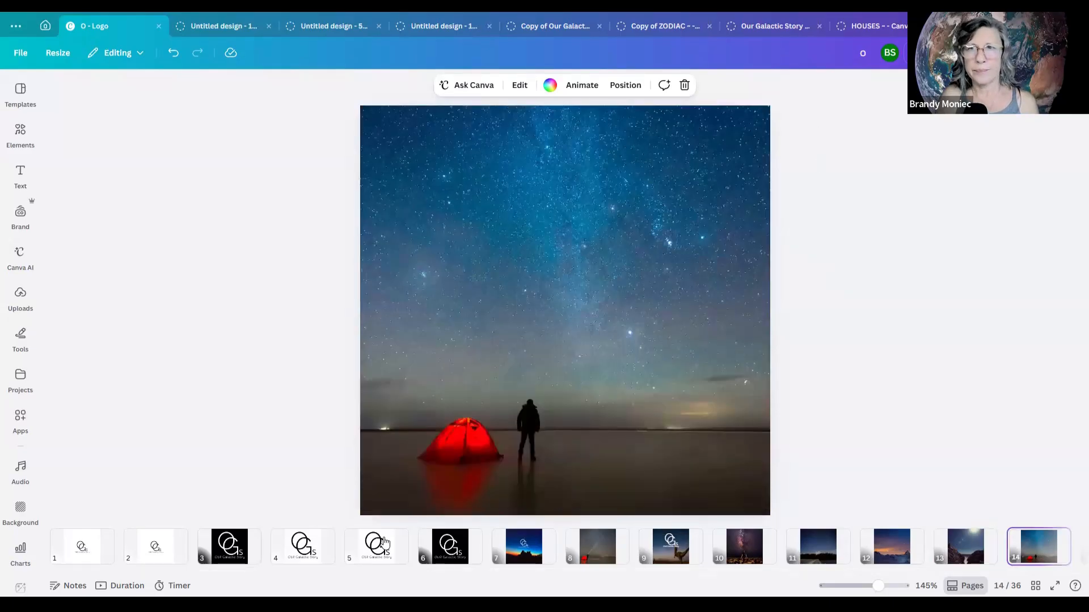
# Go to the white-on-black logo on page 6 and turn on a transparent background in the SVG download settings.
pyautogui.click(455, 553)
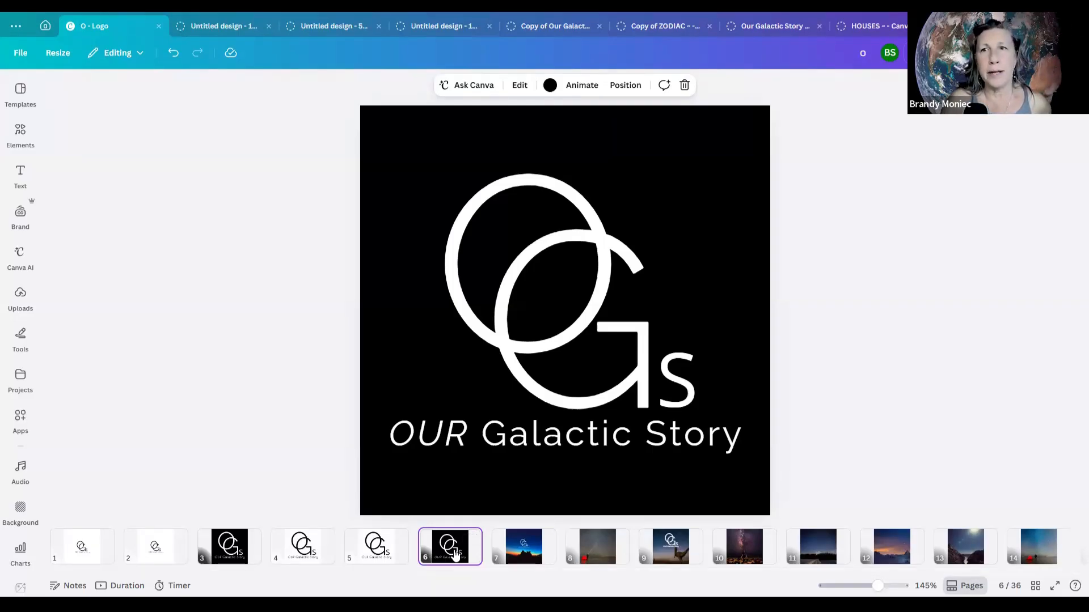
pyautogui.click(1053, 52)
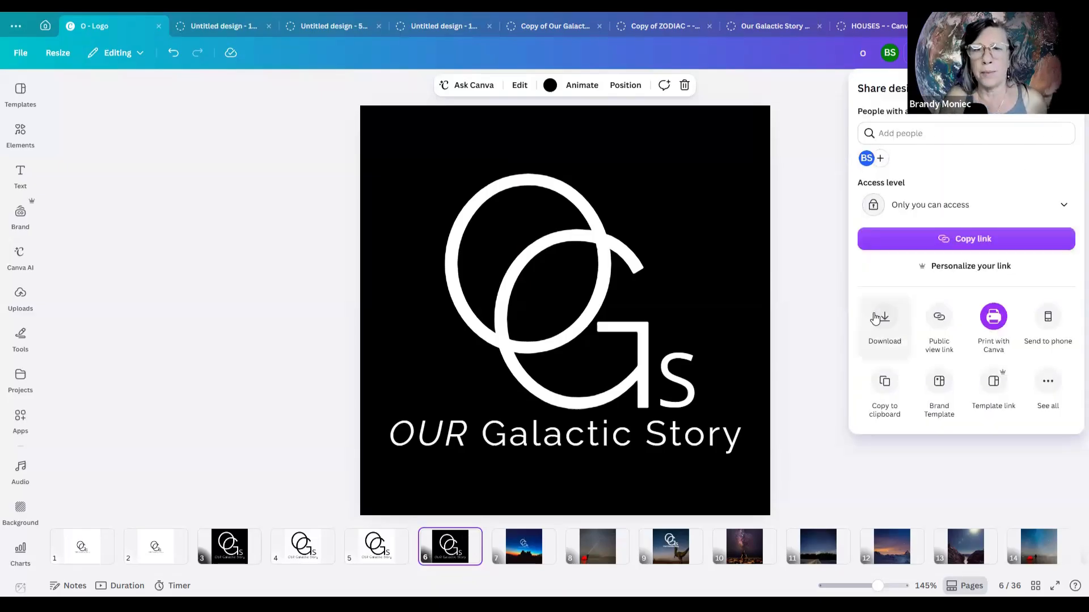
pyautogui.click(905, 314)
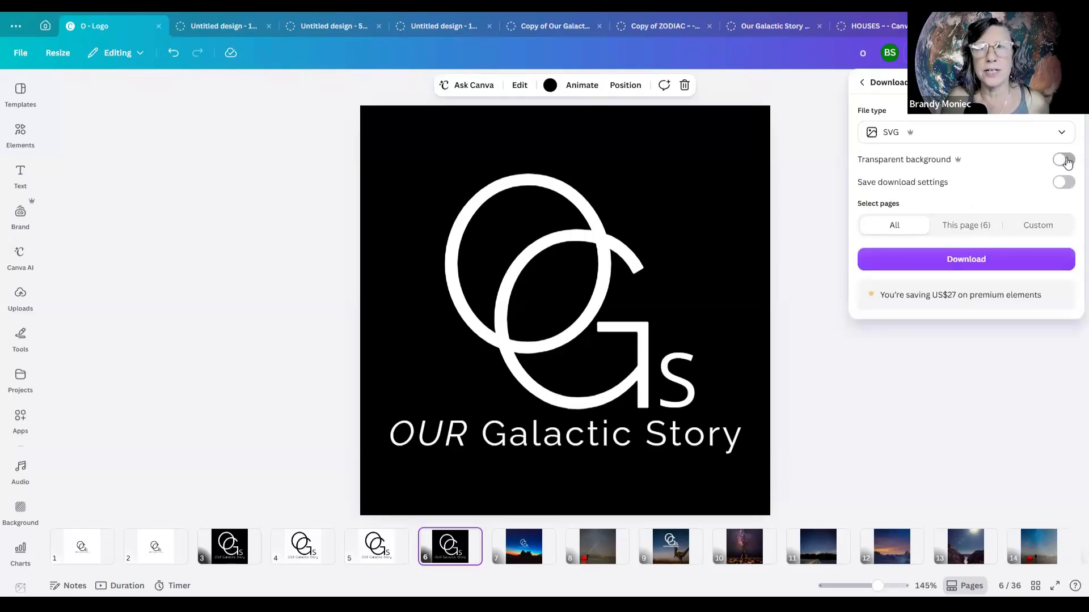
pyautogui.click(1064, 160)
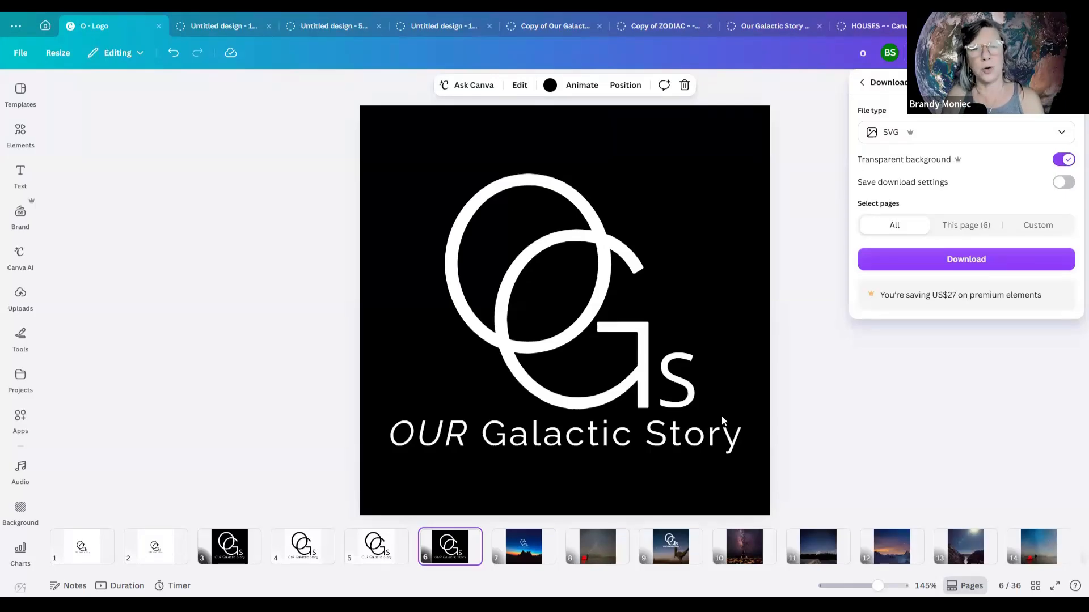
# Compare the photo-background logo on page 9 with the black-on-white logo on page 5.
pyautogui.click(674, 554)
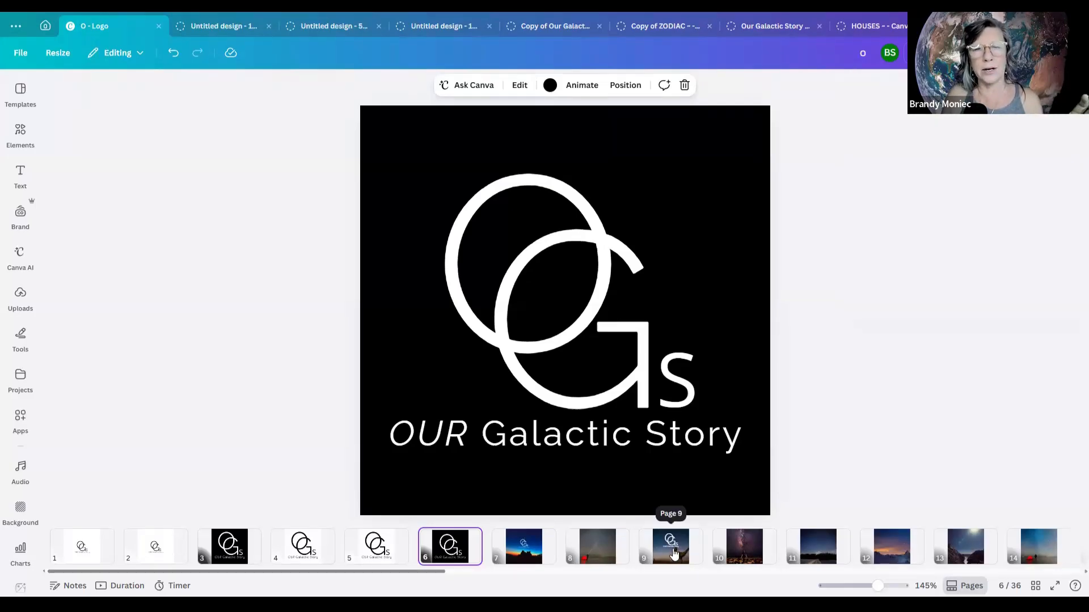
pyautogui.click(674, 555)
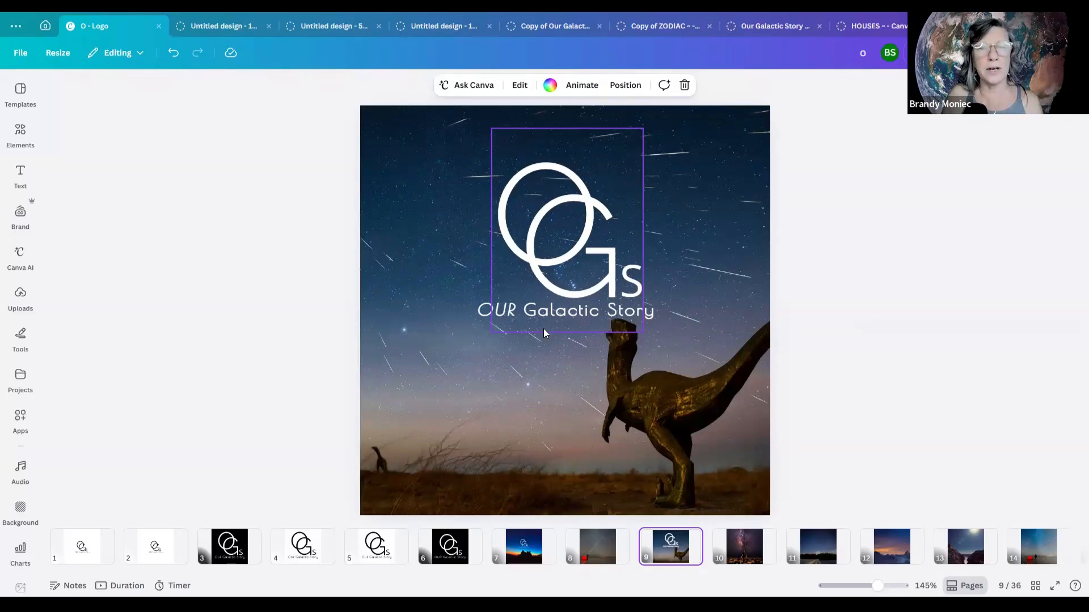
pyautogui.click(384, 558)
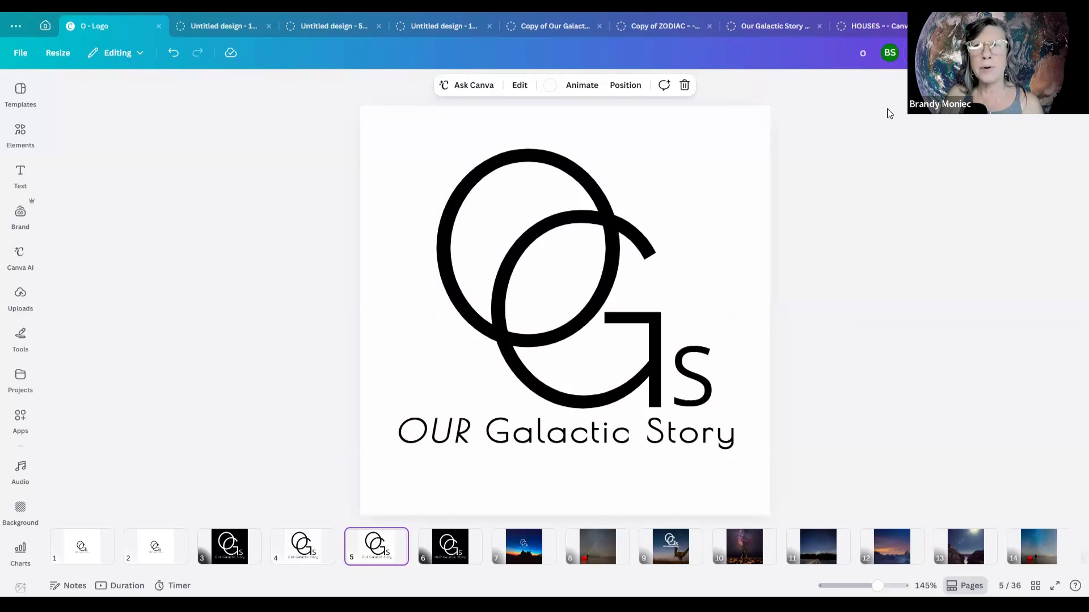
pyautogui.click(1055, 53)
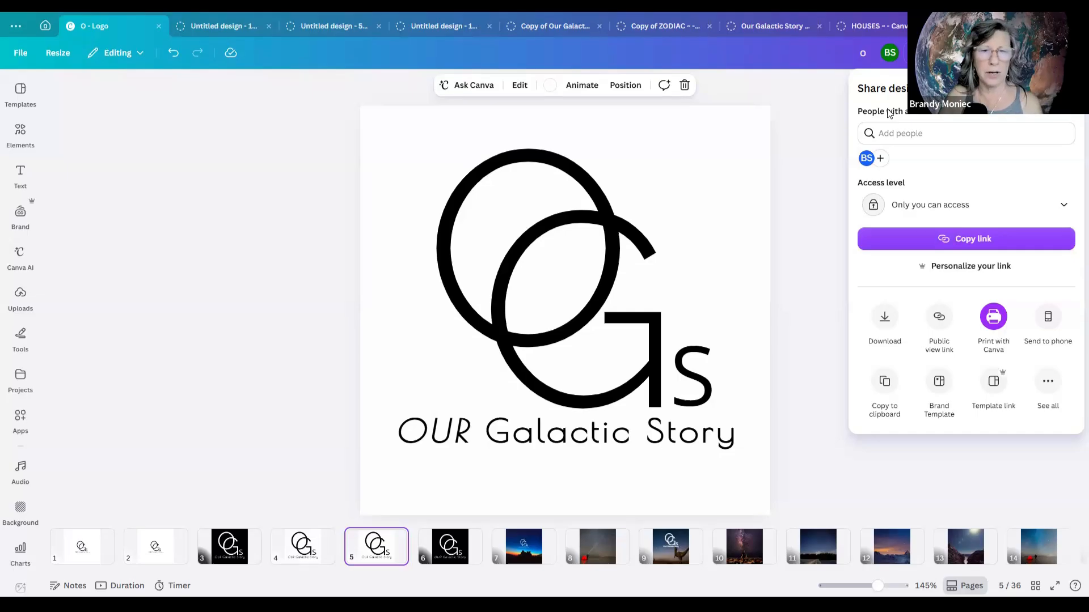
pyautogui.press('Escape')
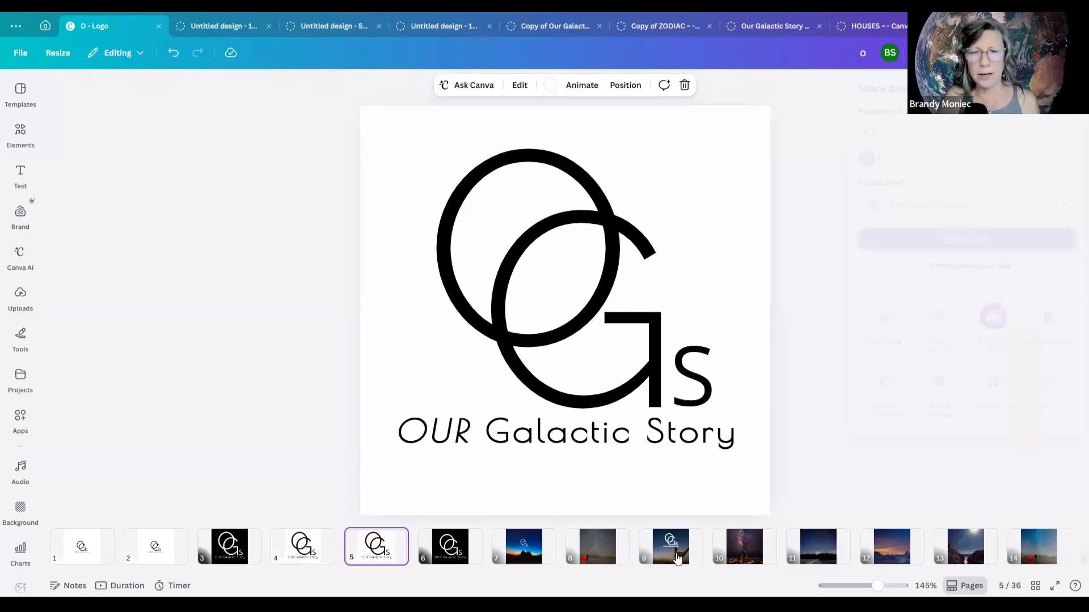
# Select the dinosaur photo logo on page 9 and limit the SVG download to this page with the transparent background off.
pyautogui.click(679, 558)
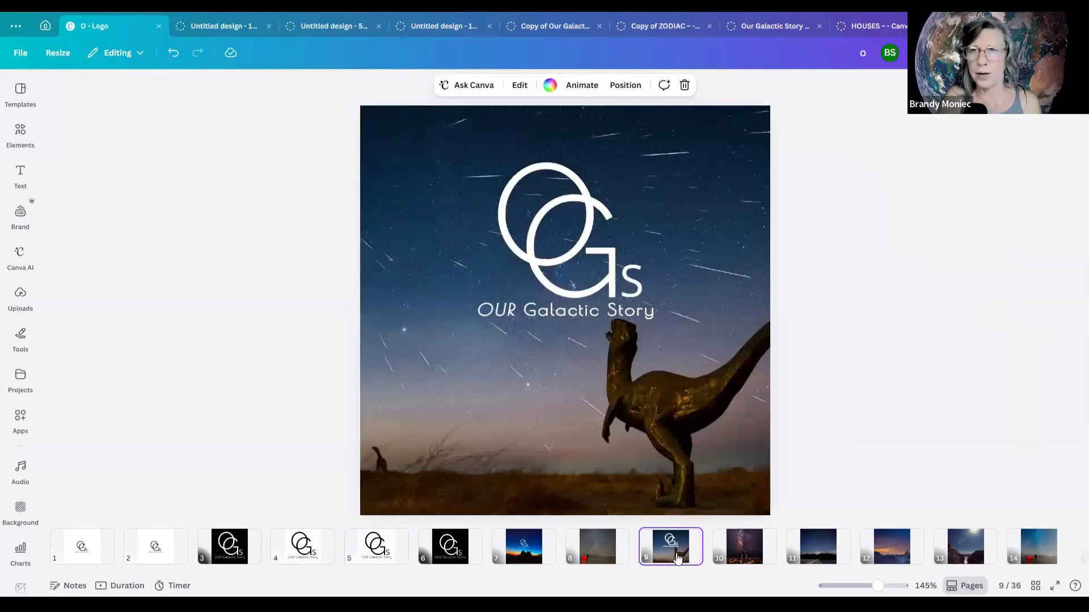
pyautogui.click(888, 328)
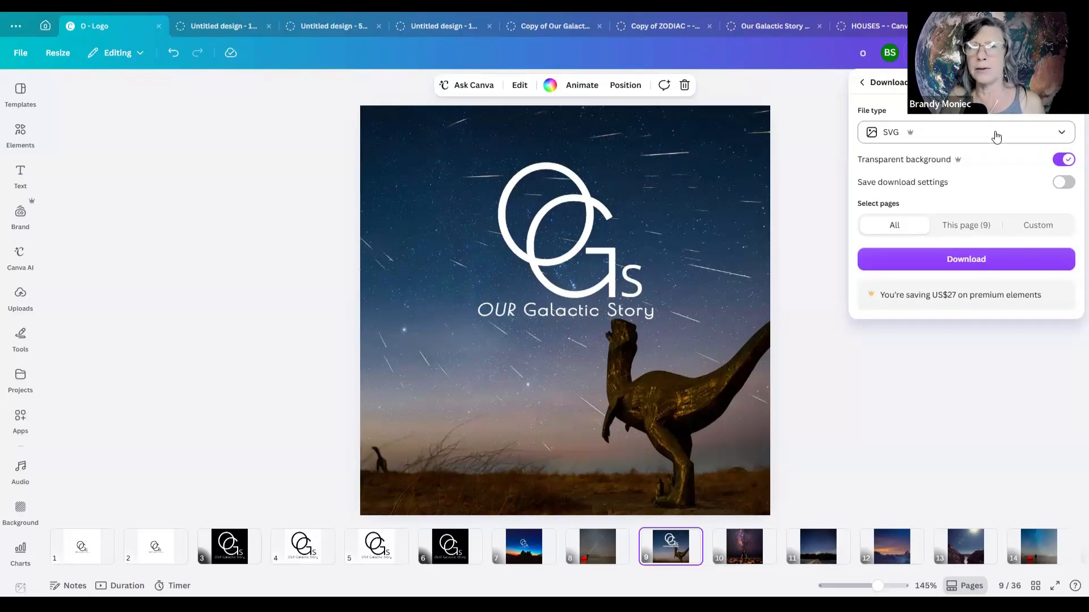
pyautogui.click(1060, 161)
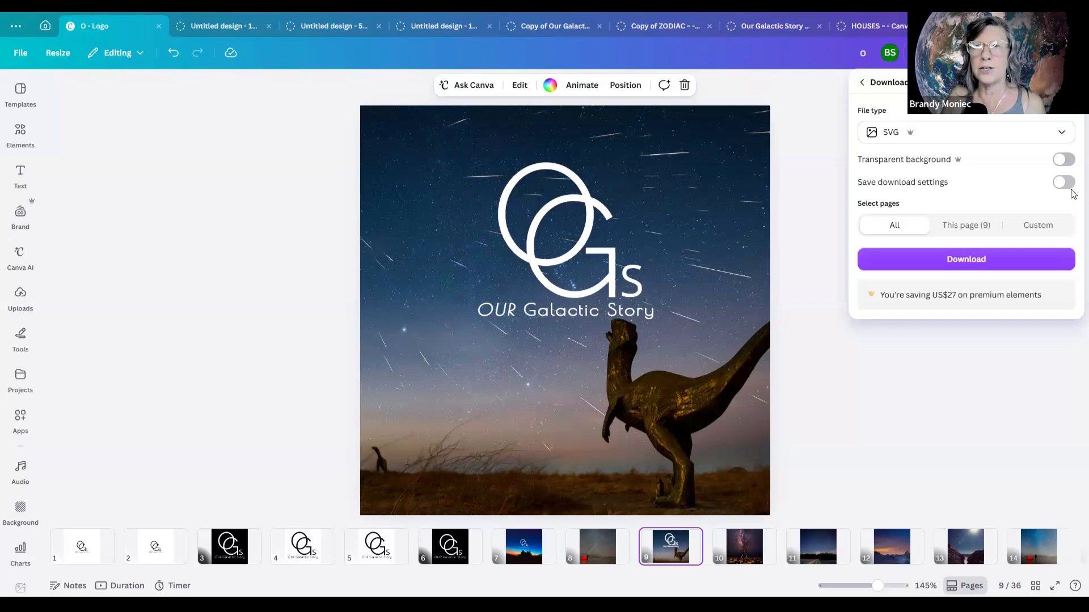
pyautogui.click(947, 228)
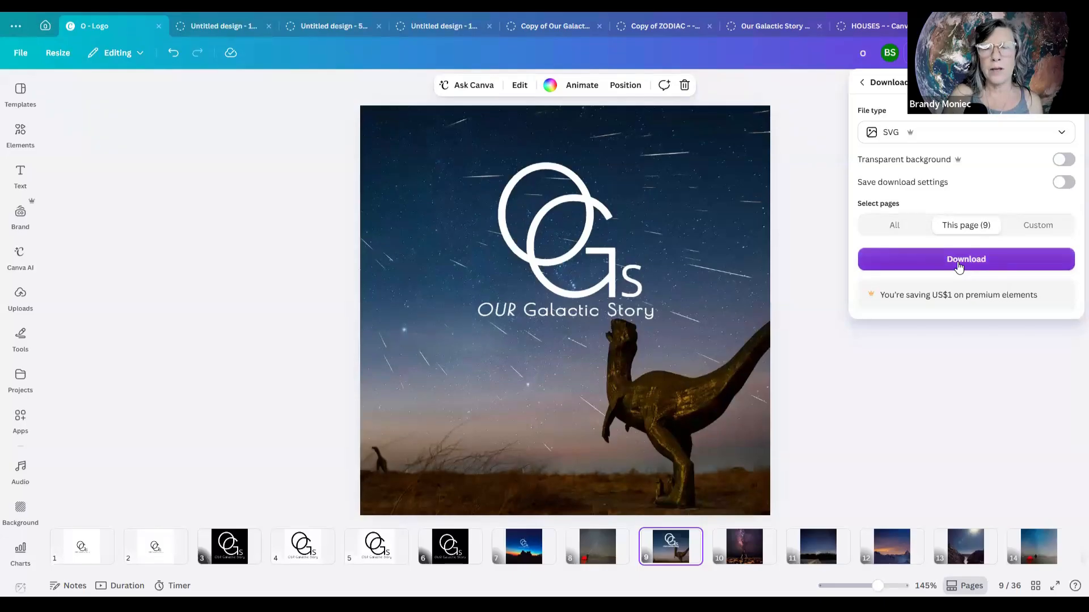
# Download the page as dino.svg and upload that file to the logos of the Our Galactic Story brand kit.
pyautogui.click(959, 264)
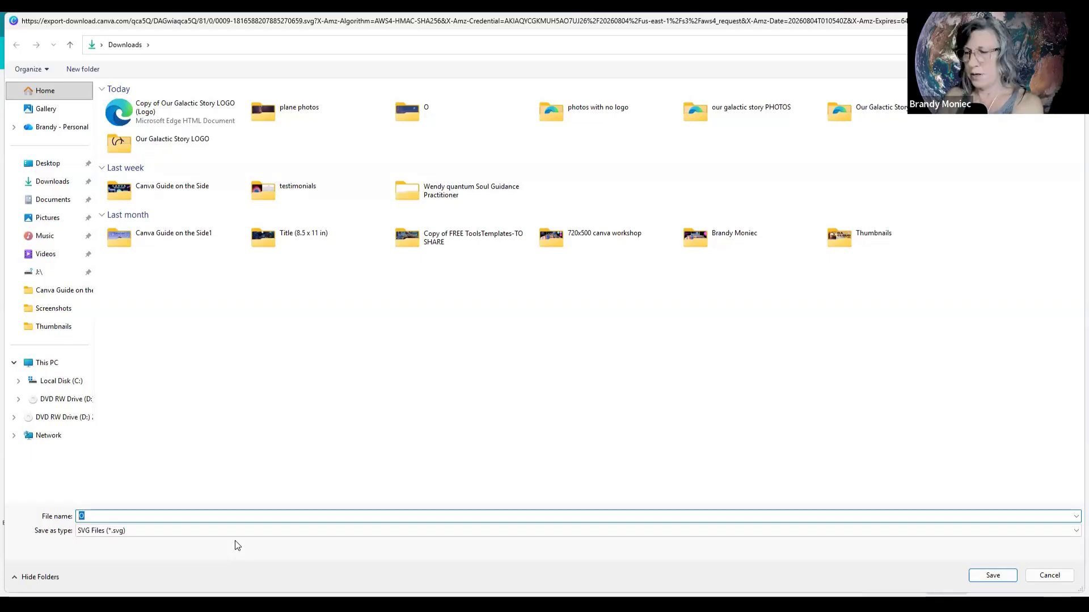
pyautogui.write('di')
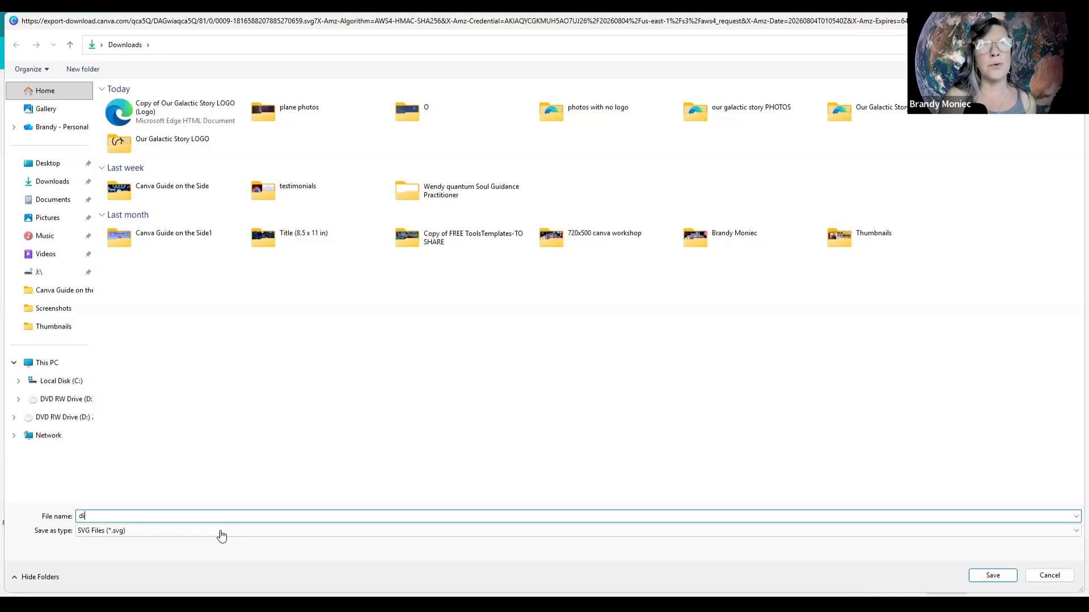
pyautogui.press('Return')
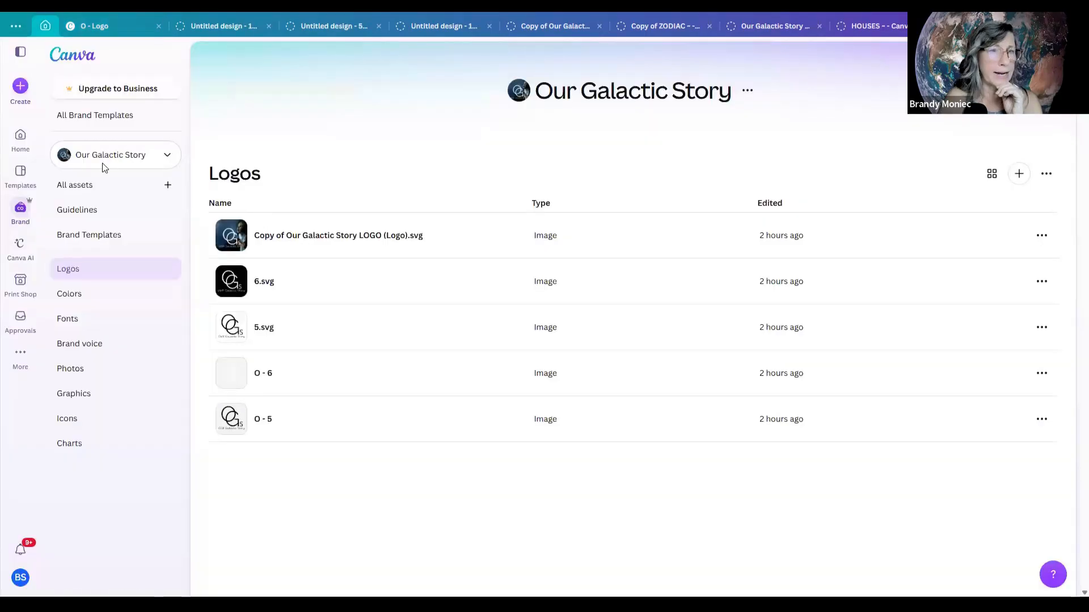
pyautogui.click(1020, 173)
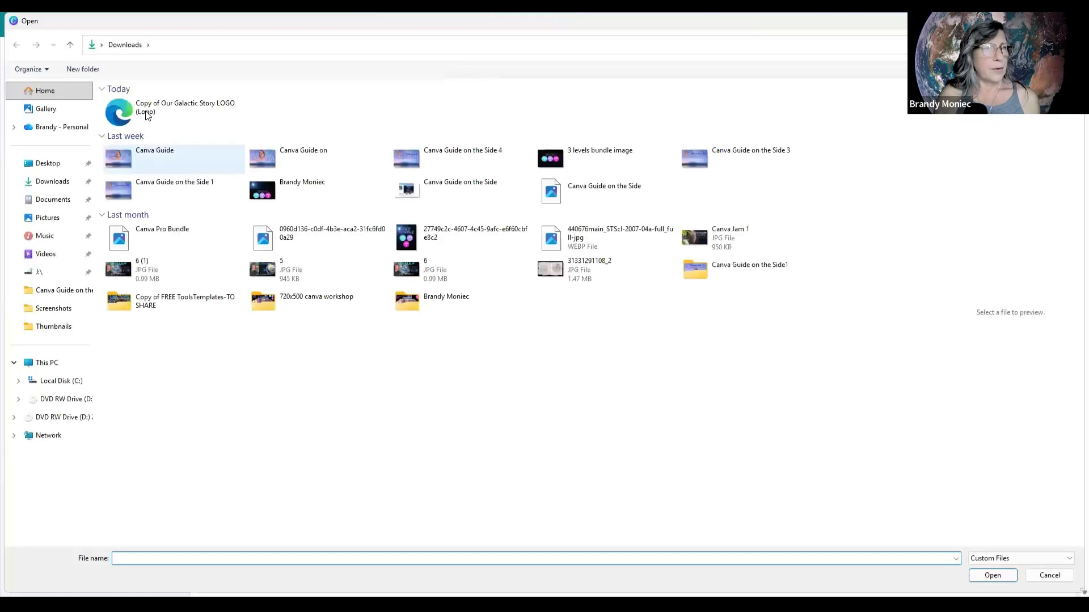
pyautogui.click(147, 114)
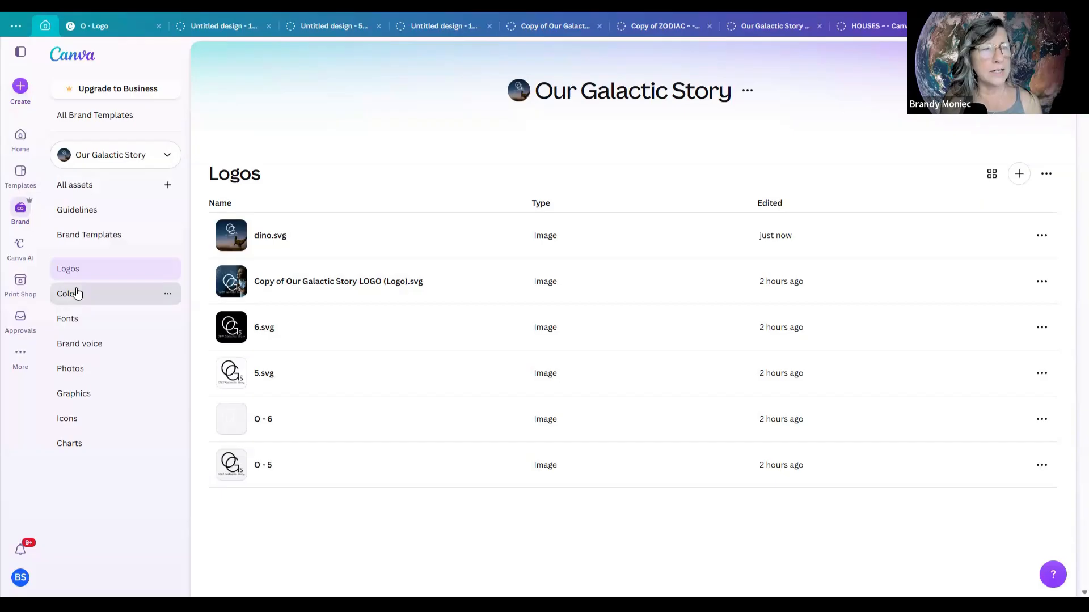
# Review the color palettes that the brand kit generated from the uploaded logo files, including the dino.svg palette.
pyautogui.click(77, 294)
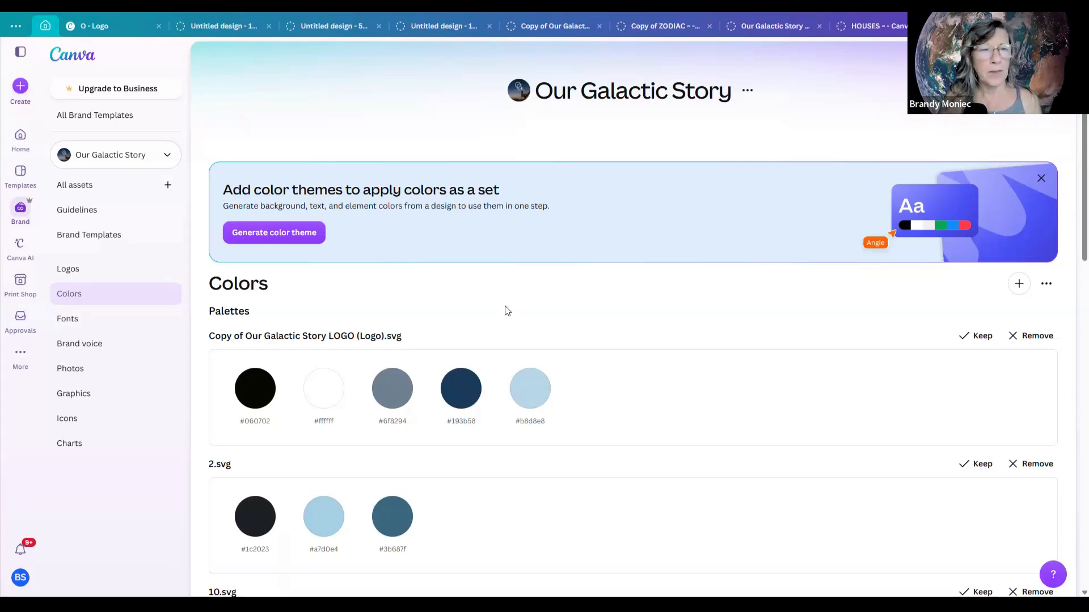
pyautogui.scroll(-8, 508, 311)
pyautogui.scroll(-3, 508, 318)
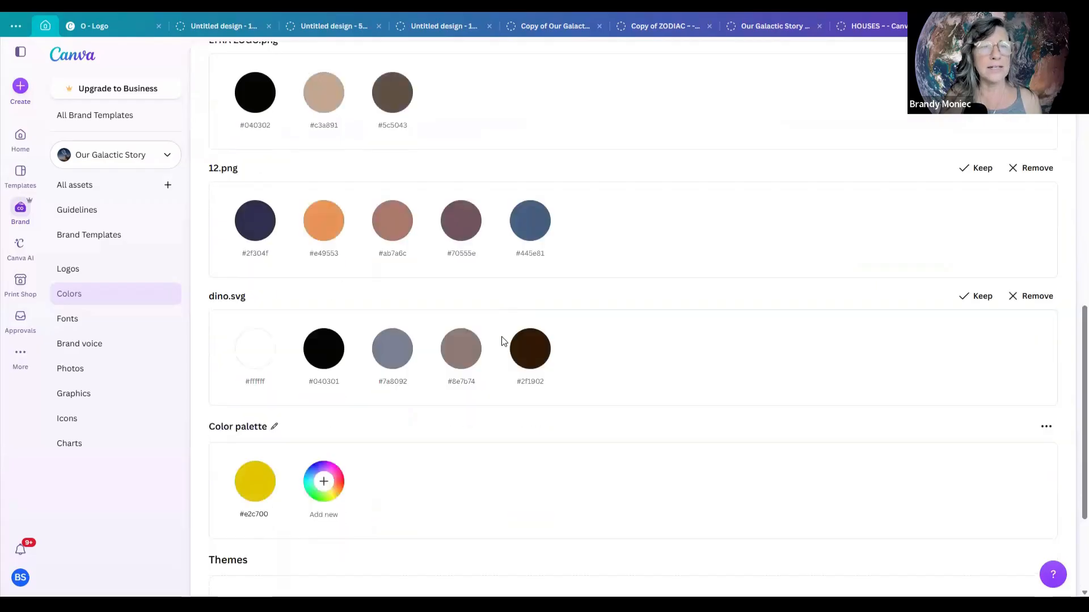
pyautogui.scroll(-1, 507, 341)
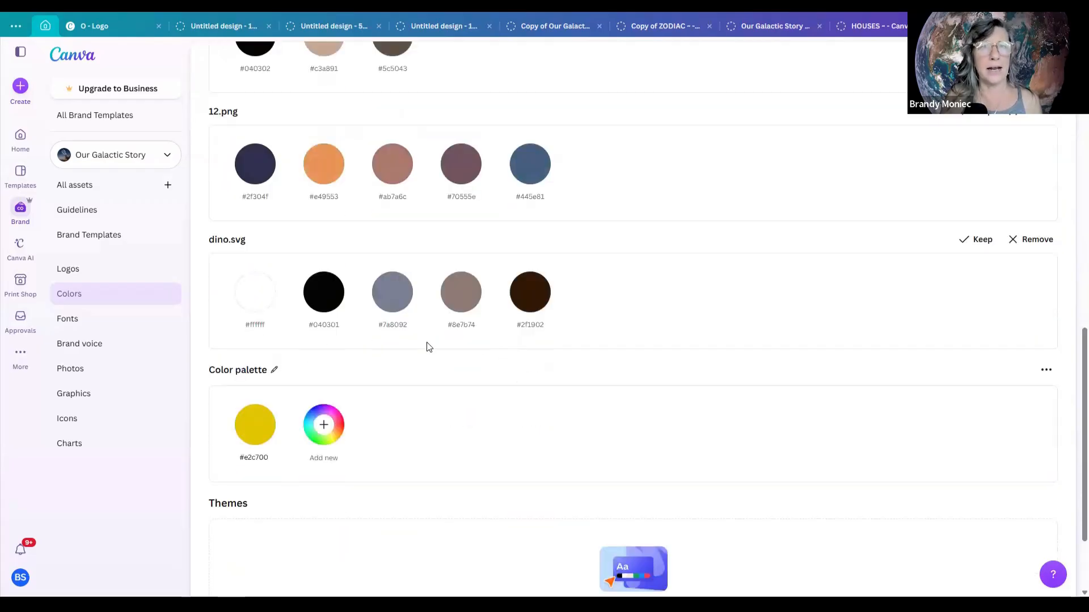
pyautogui.scroll(4, 532, 363)
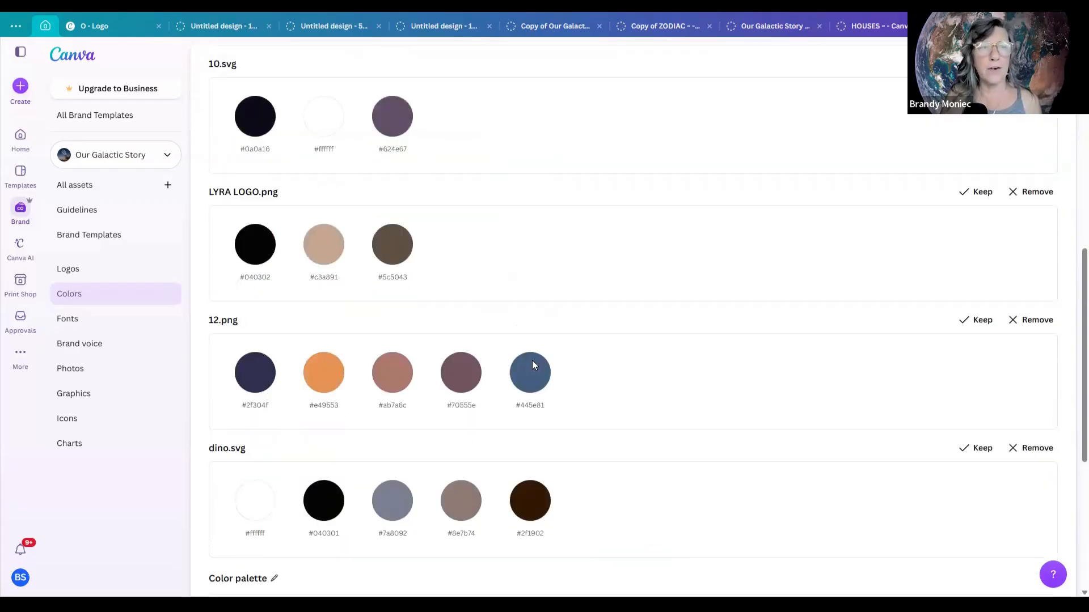
pyautogui.scroll(1, 549, 355)
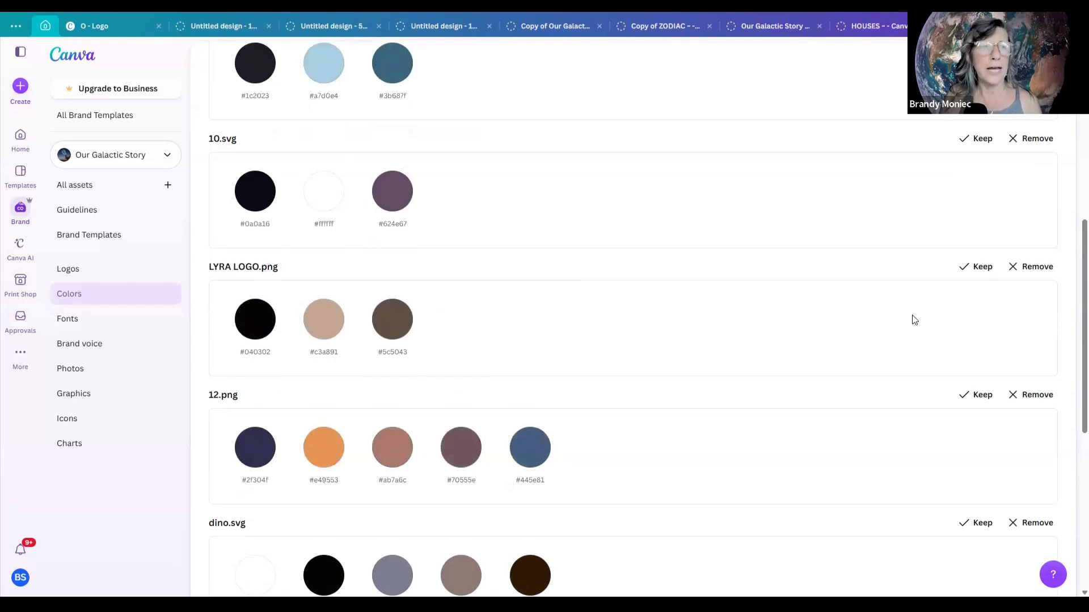
pyautogui.scroll(2, 1049, 264)
pyautogui.scroll(1, 1039, 258)
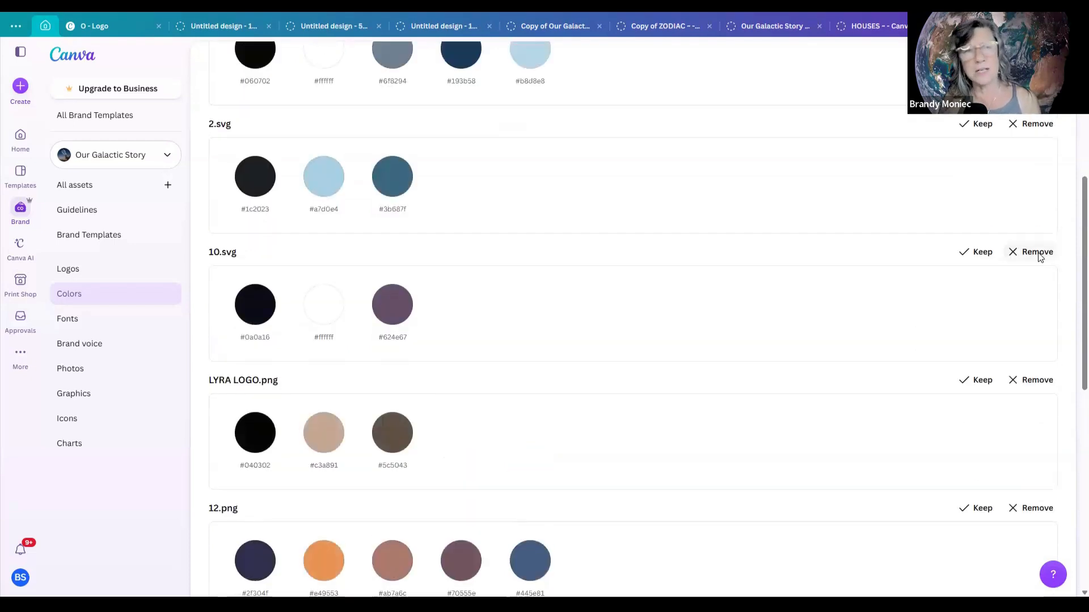
pyautogui.scroll(3, 393, 357)
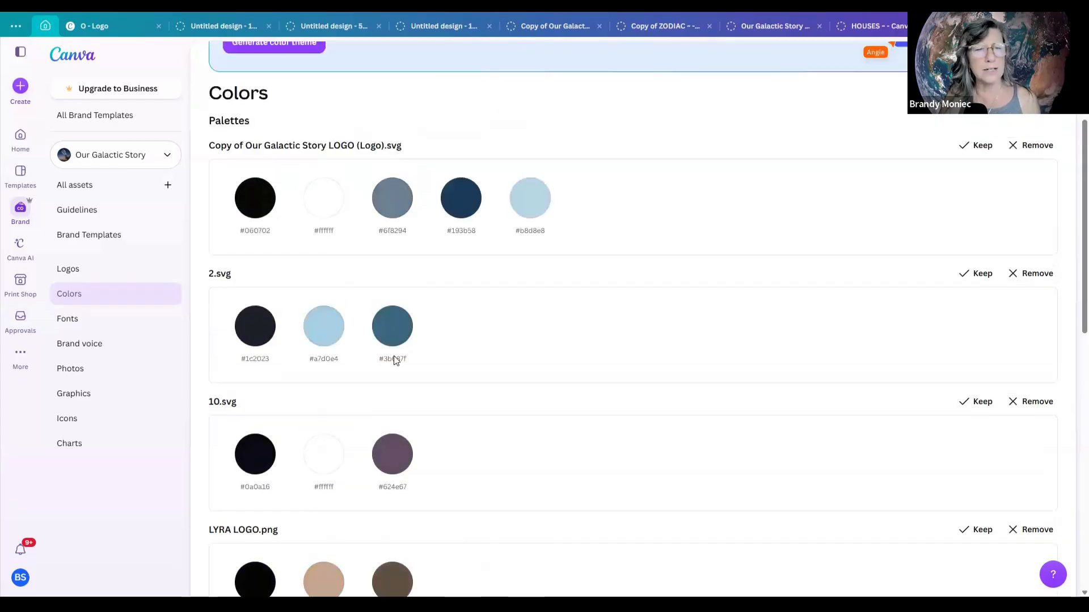
pyautogui.scroll(-4, 435, 374)
pyautogui.scroll(-3, 317, 340)
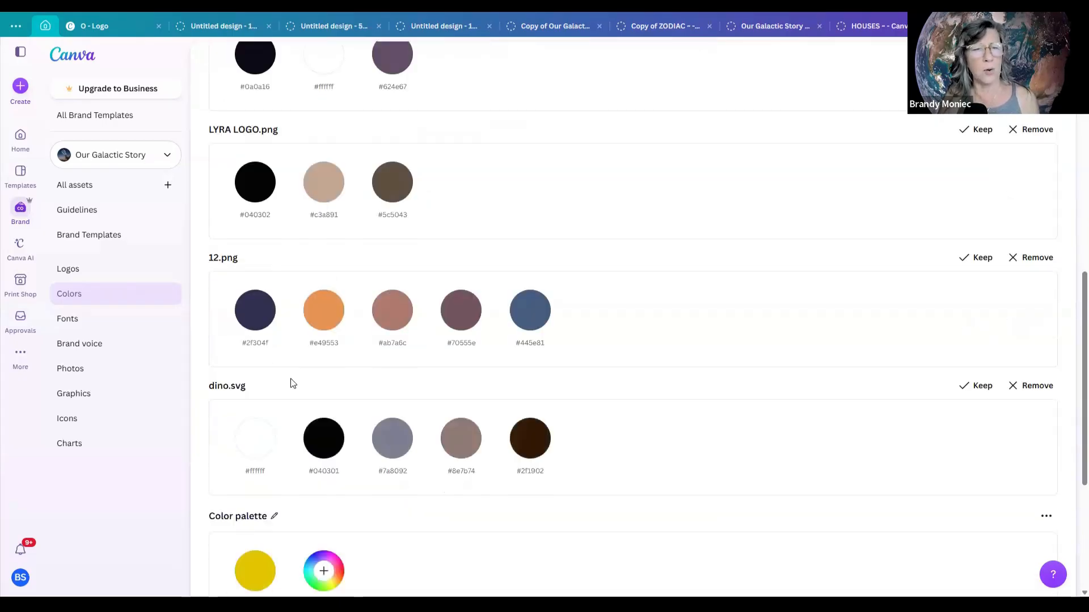
# Remove the dino.svg, 2.svg, LYRA LOGO.png and 10.svg palettes from the brand kit's colors.
pyautogui.scroll(-1, 1050, 363)
pyautogui.click(1038, 352)
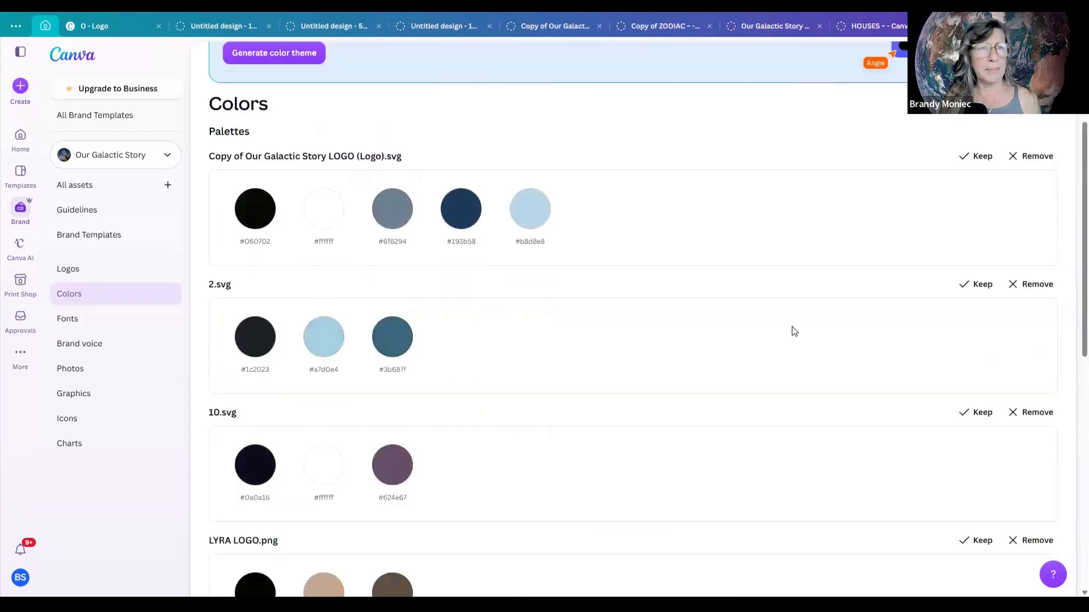
pyautogui.scroll(-2, 790, 331)
pyautogui.scroll(2, 1073, 306)
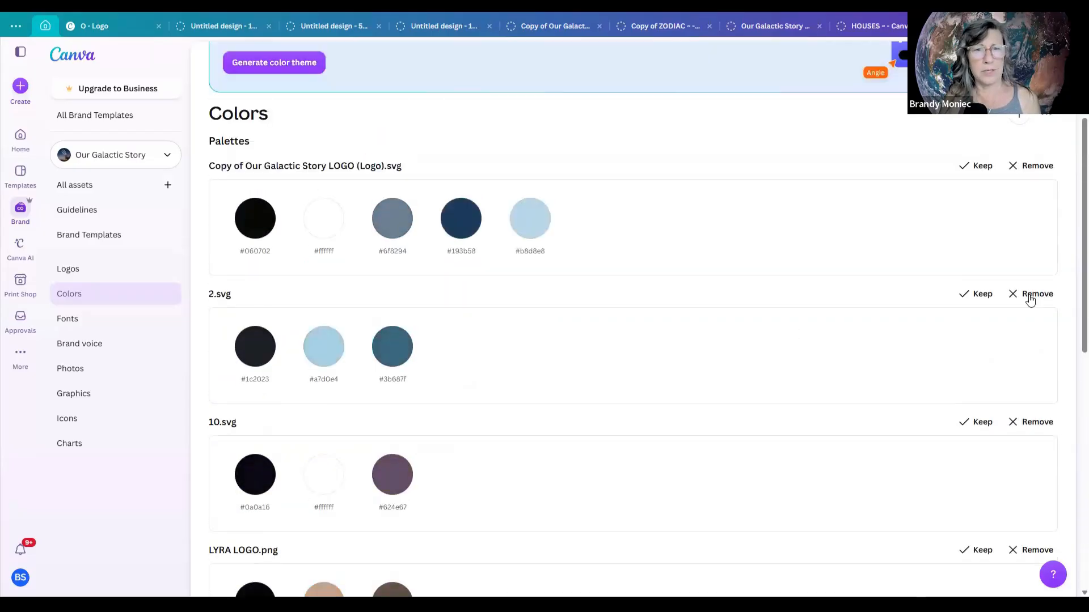
pyautogui.click(1031, 295)
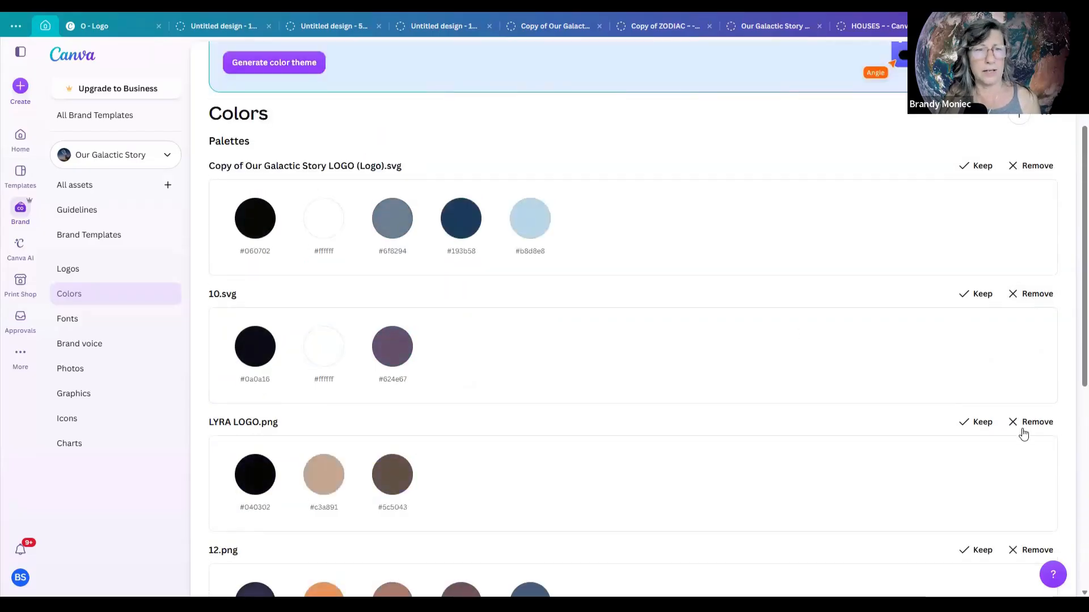
pyautogui.click(1038, 423)
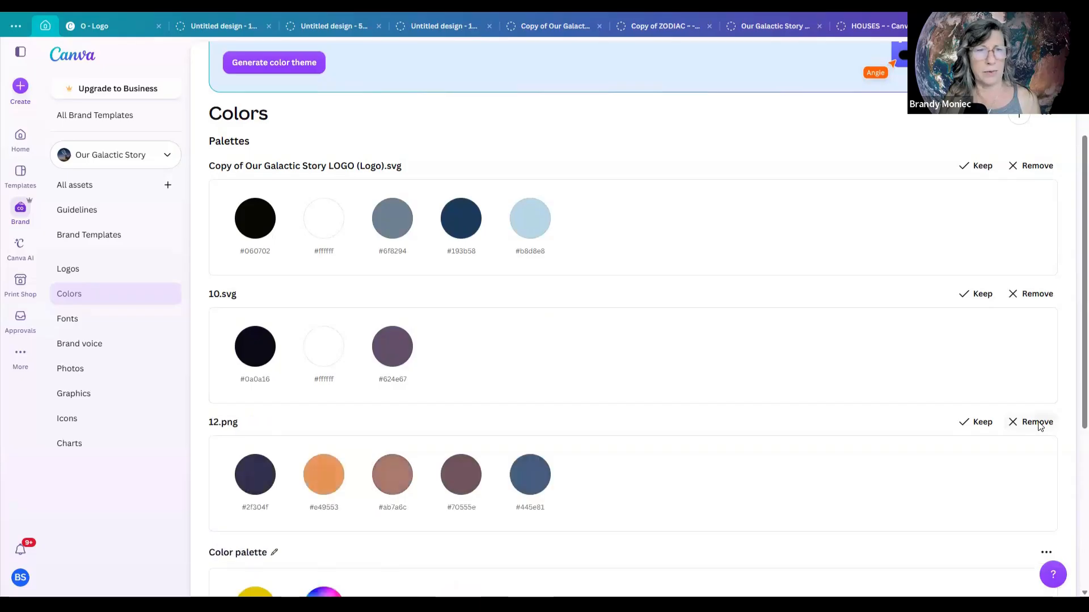
pyautogui.click(1036, 296)
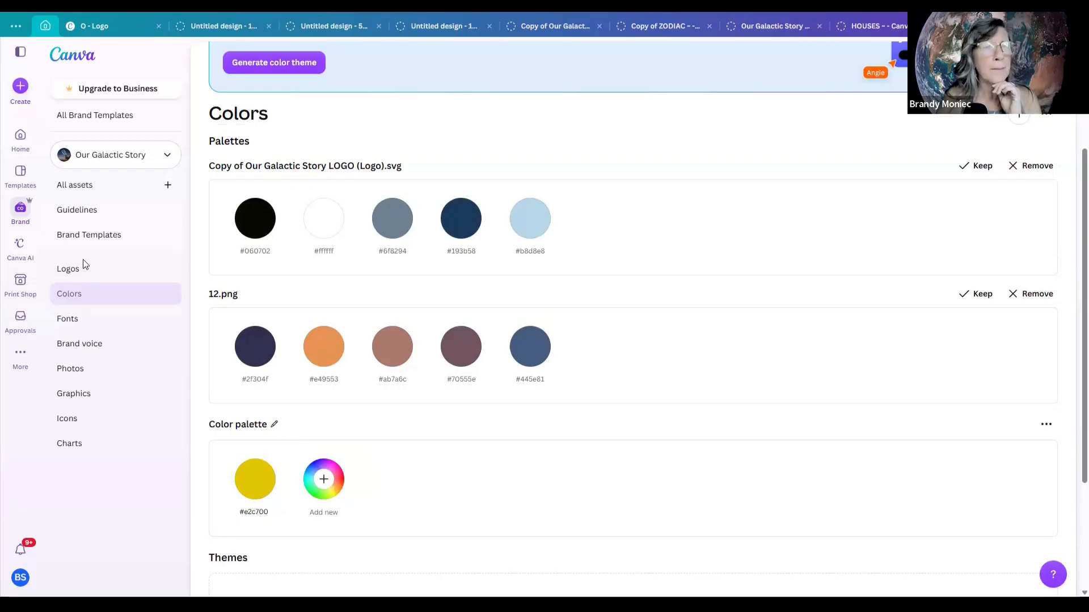
# Open the brand kit's fonts and assign the Wide font to the Title style.
pyautogui.click(67, 318)
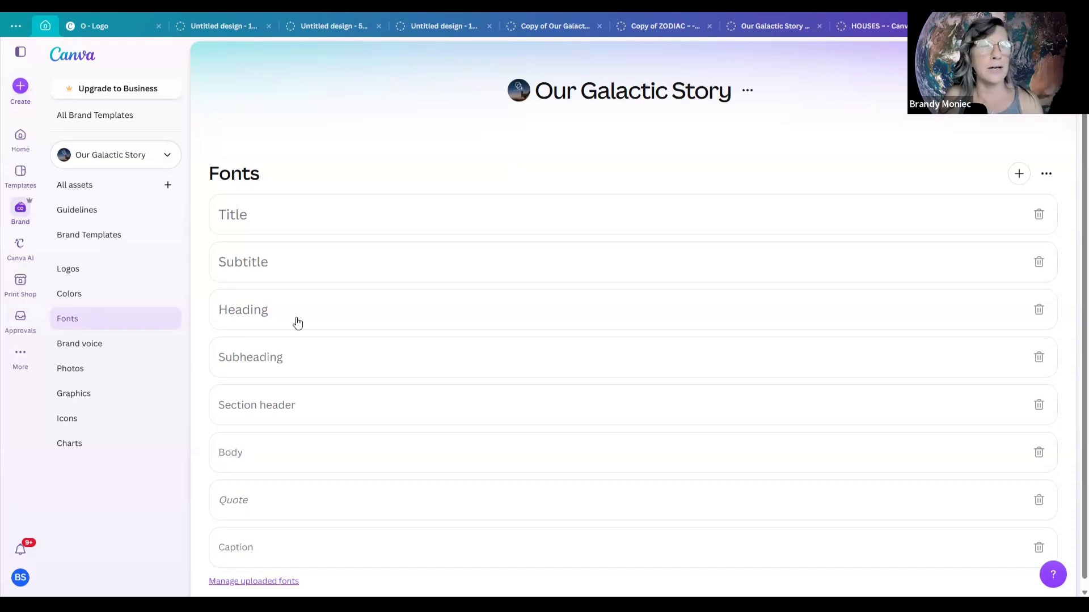
pyautogui.click(279, 216)
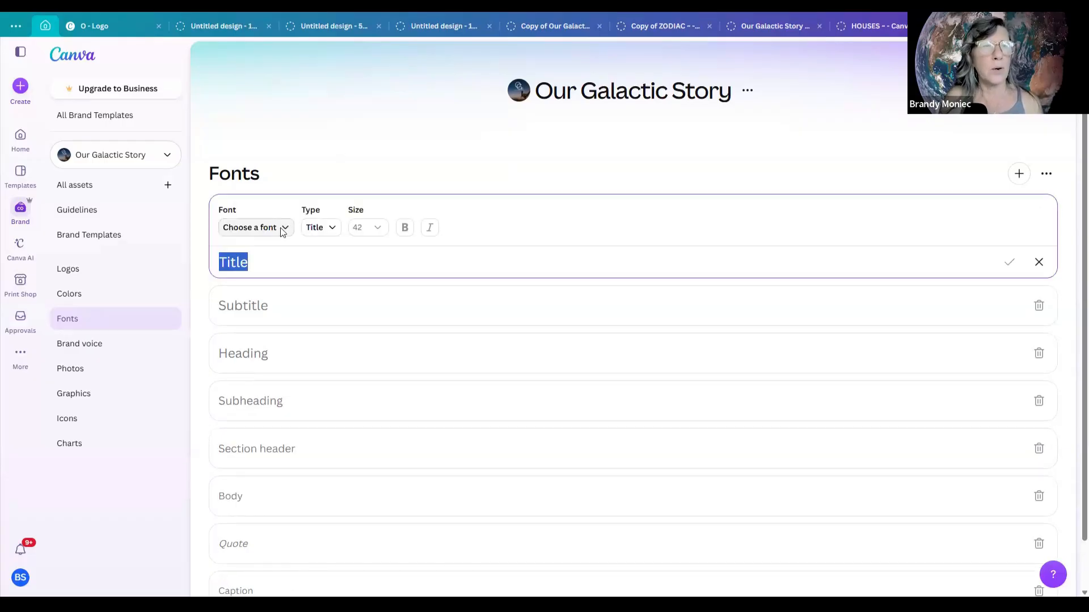
pyautogui.click(283, 230)
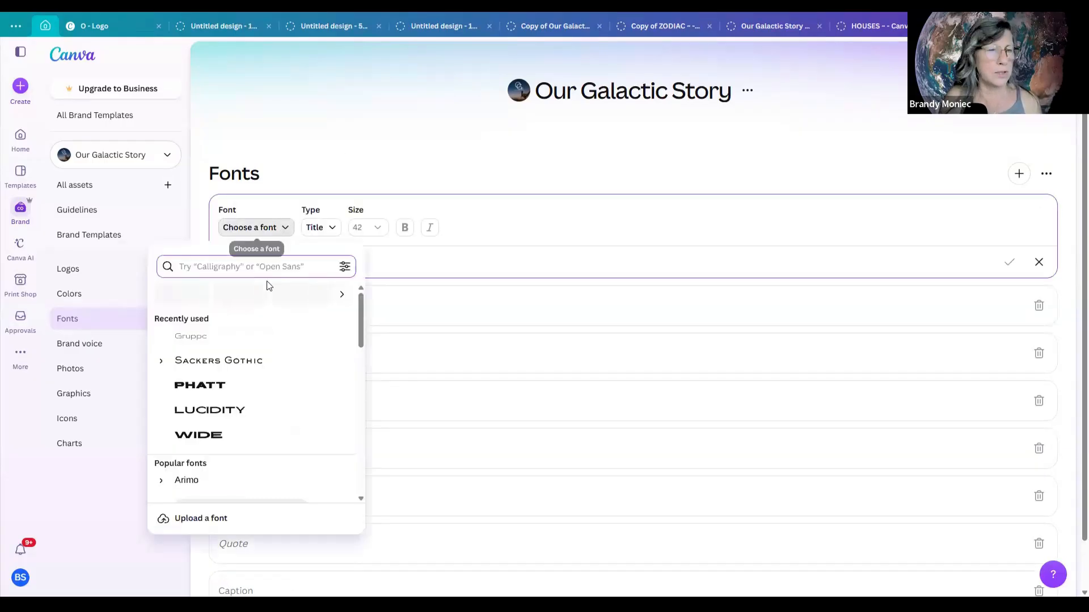
pyautogui.click(209, 435)
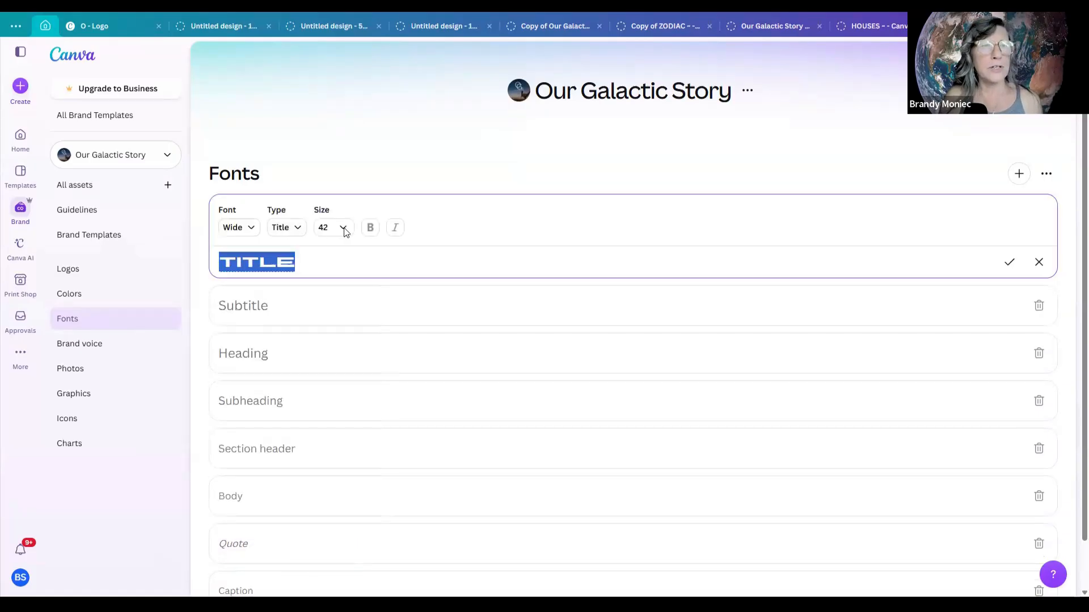
# Set the Title style's font size to 72 and keep its type as Title.
pyautogui.click(343, 228)
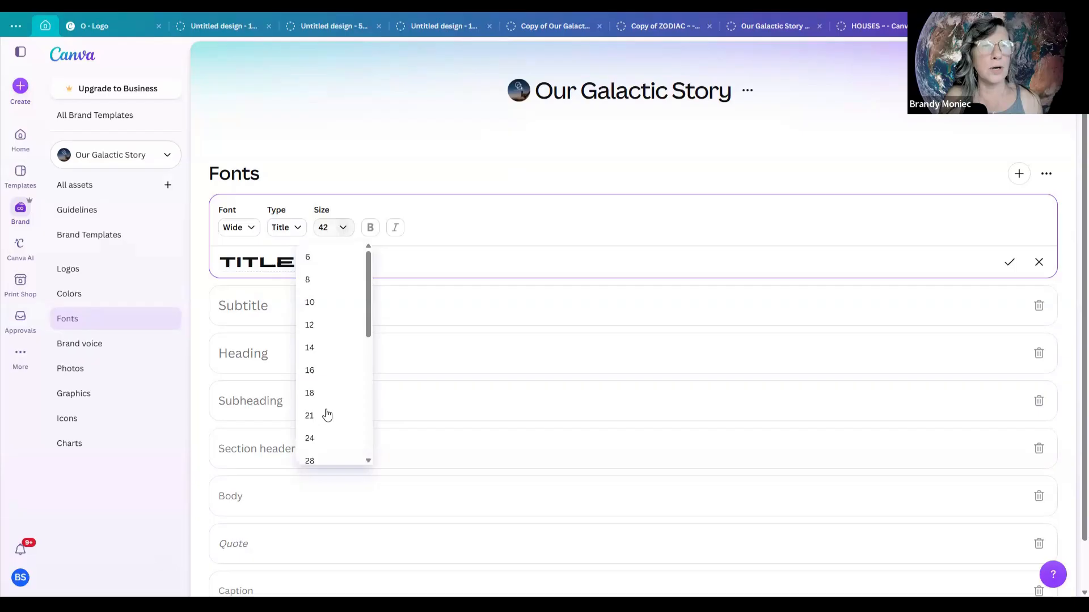
pyautogui.scroll(-1, 323, 412)
pyautogui.scroll(-3, 322, 422)
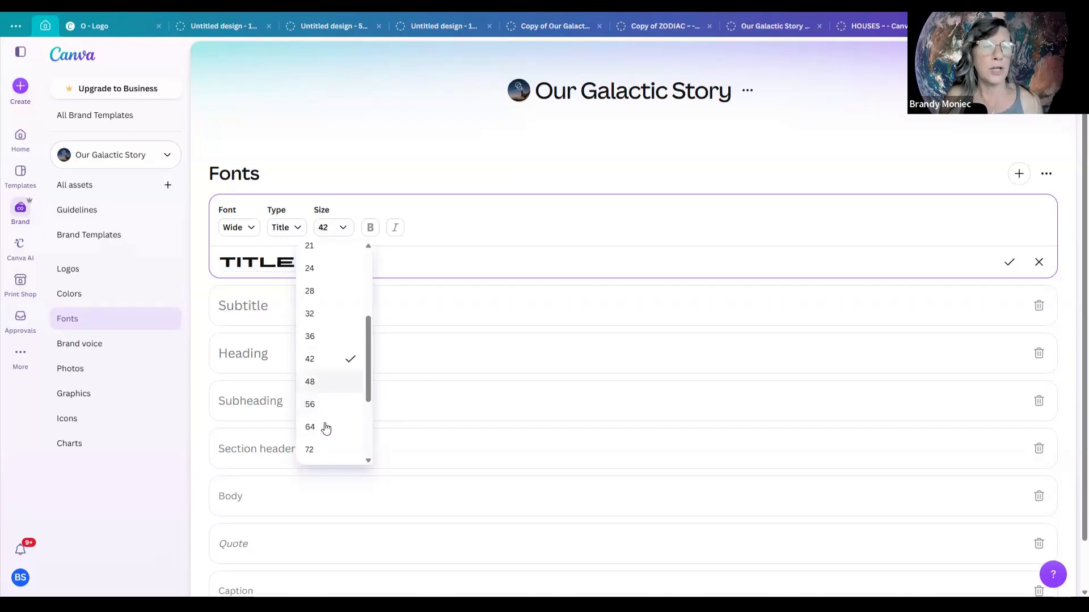
pyautogui.click(321, 451)
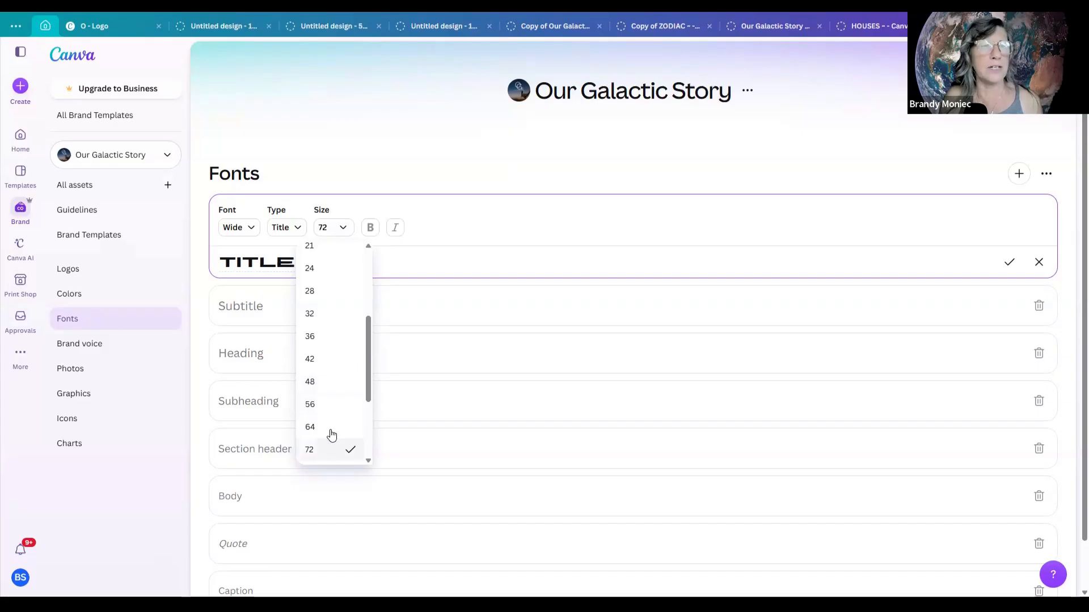
pyautogui.click(316, 226)
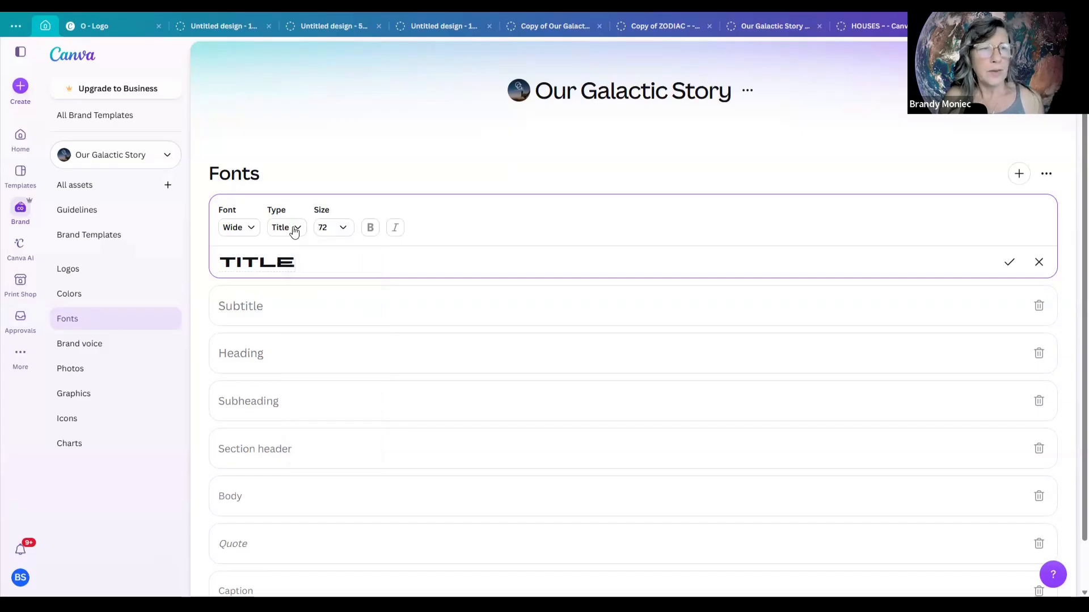
pyautogui.click(294, 228)
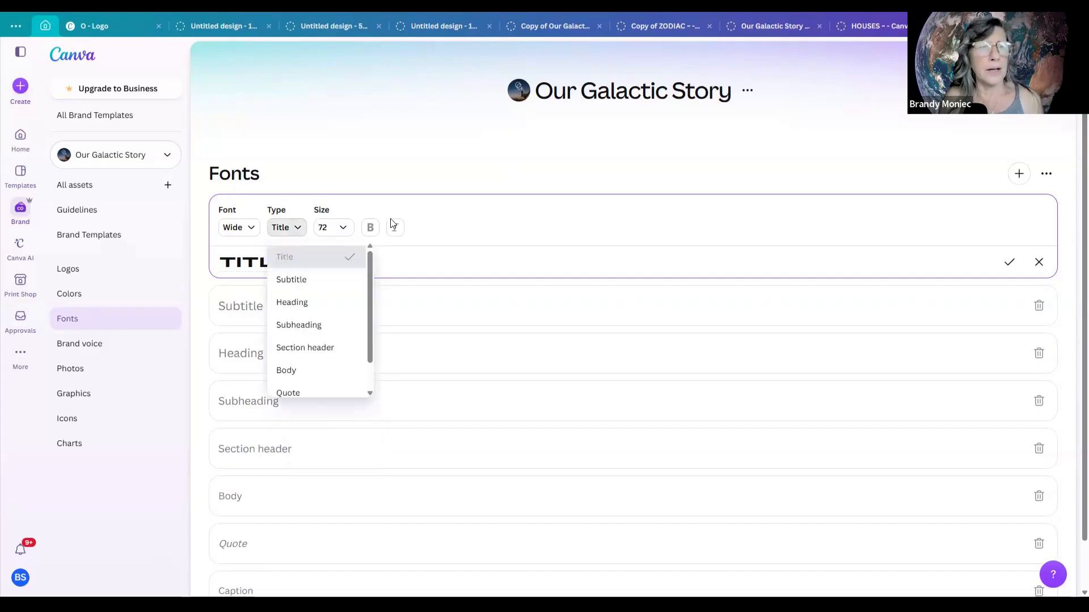
pyautogui.click(370, 228)
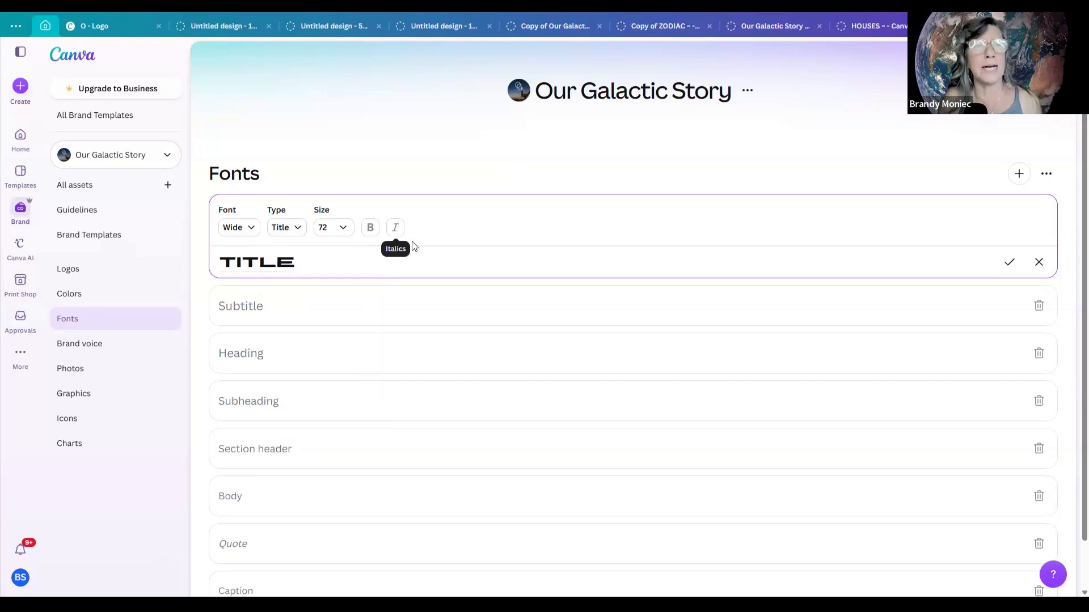
# Search the fonts for "bal" and assign Balgin expanded to the Subtitle style.
pyautogui.click(289, 288)
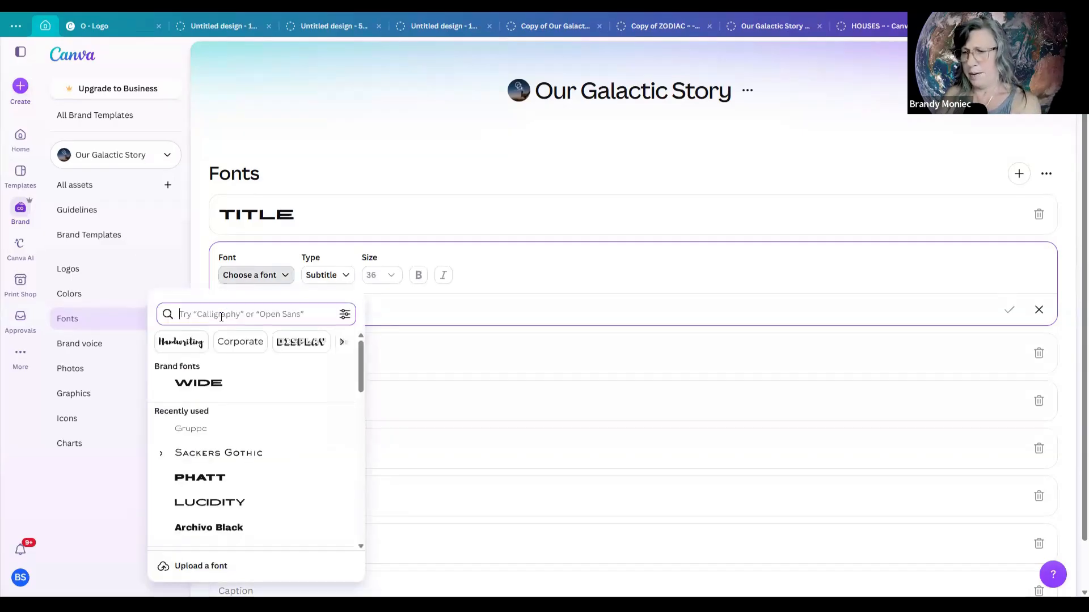
pyautogui.write('bal')
pyautogui.press('Return')
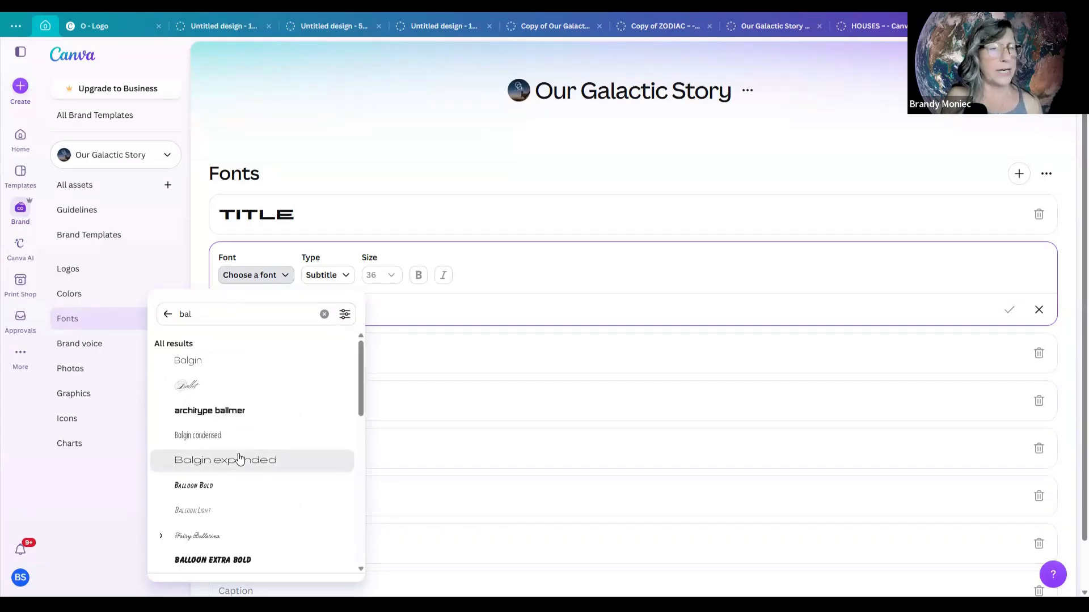
pyautogui.click(238, 459)
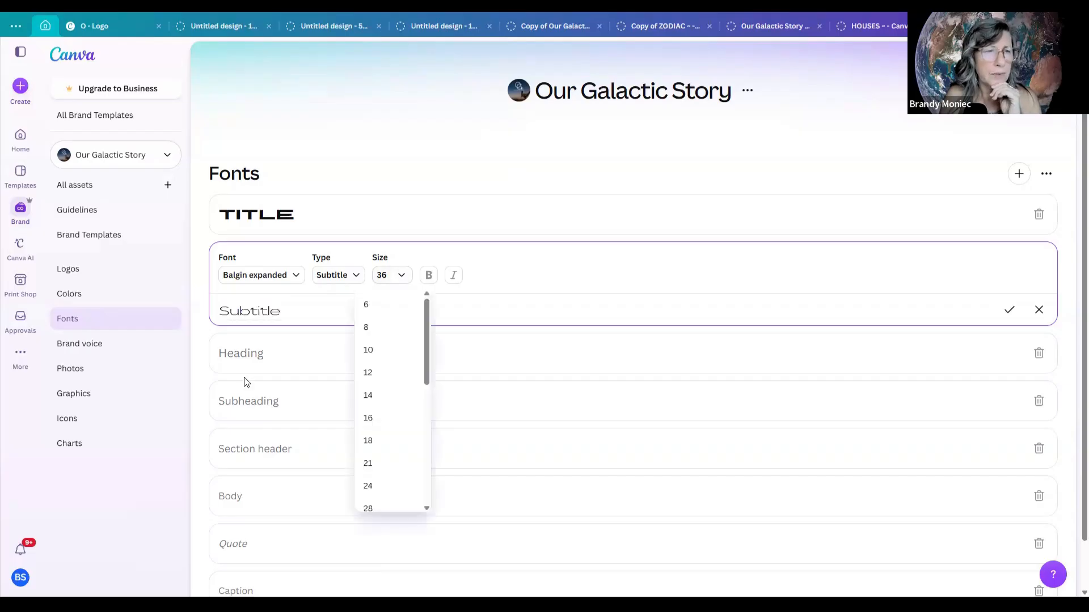
# Search the fonts for "bal" and try Balgin on the Body style, leaving the brand fonts for the Brand voice section.
pyautogui.click(248, 410)
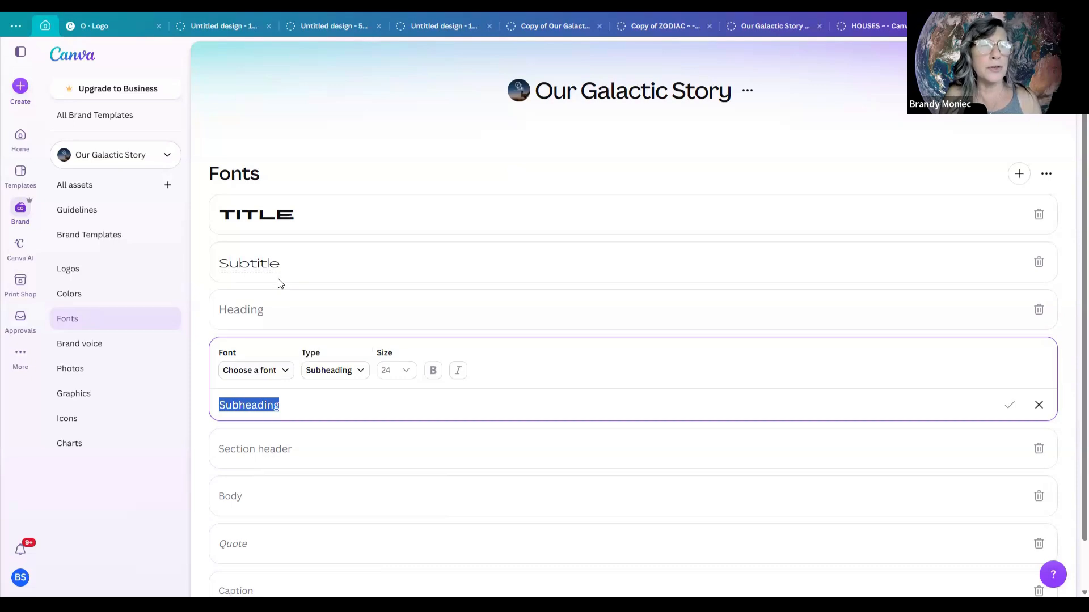
pyautogui.click(244, 503)
pyautogui.click(281, 466)
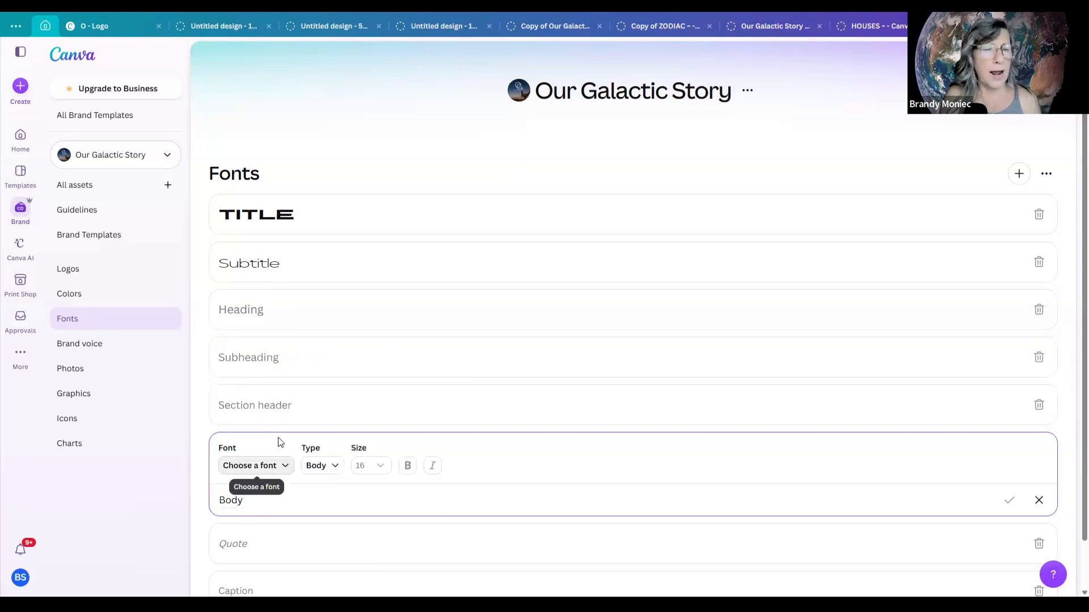
pyautogui.write('bal')
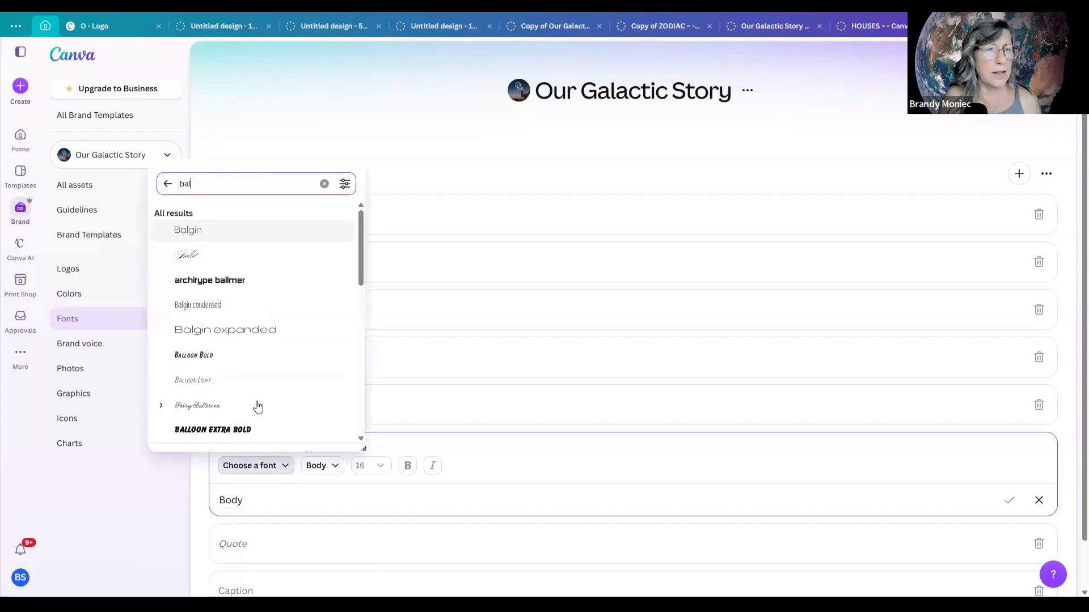
pyautogui.press('Return')
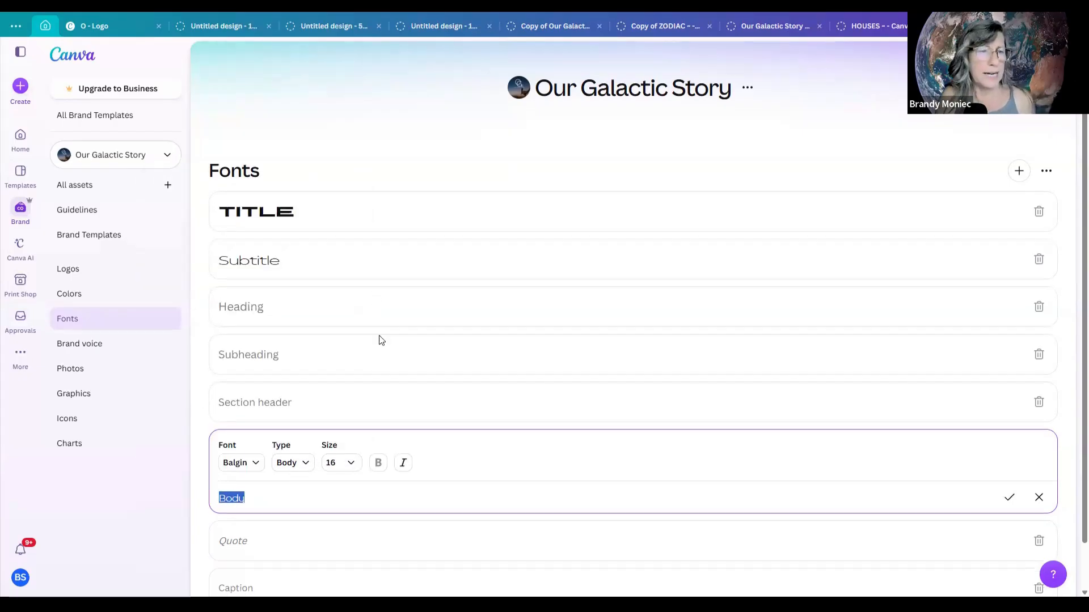
pyautogui.scroll(-2, 349, 409)
pyautogui.scroll(2, 357, 388)
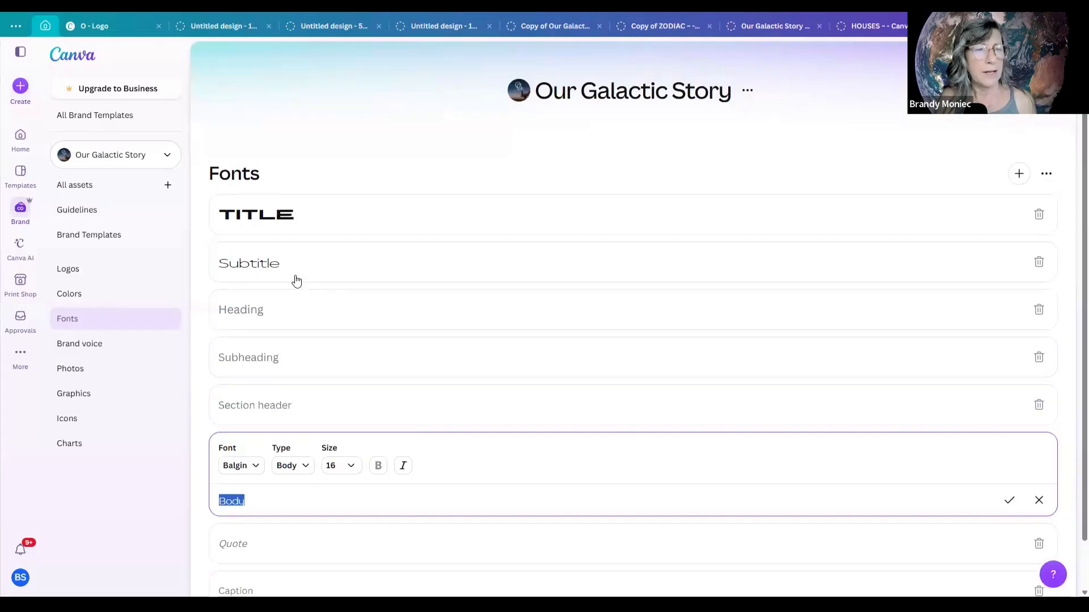
pyautogui.click(364, 129)
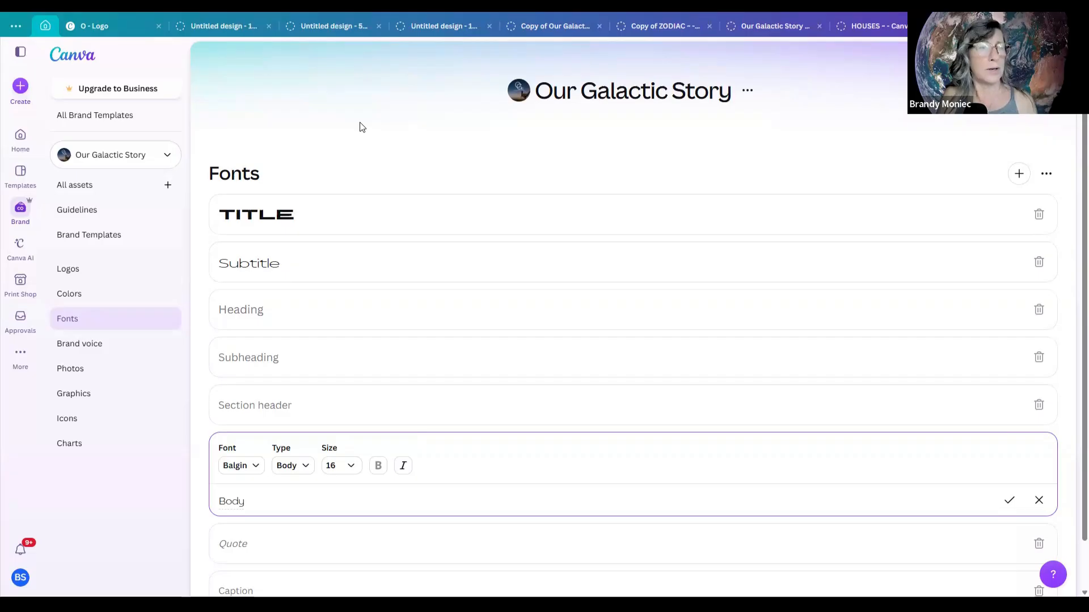
pyautogui.click(114, 342)
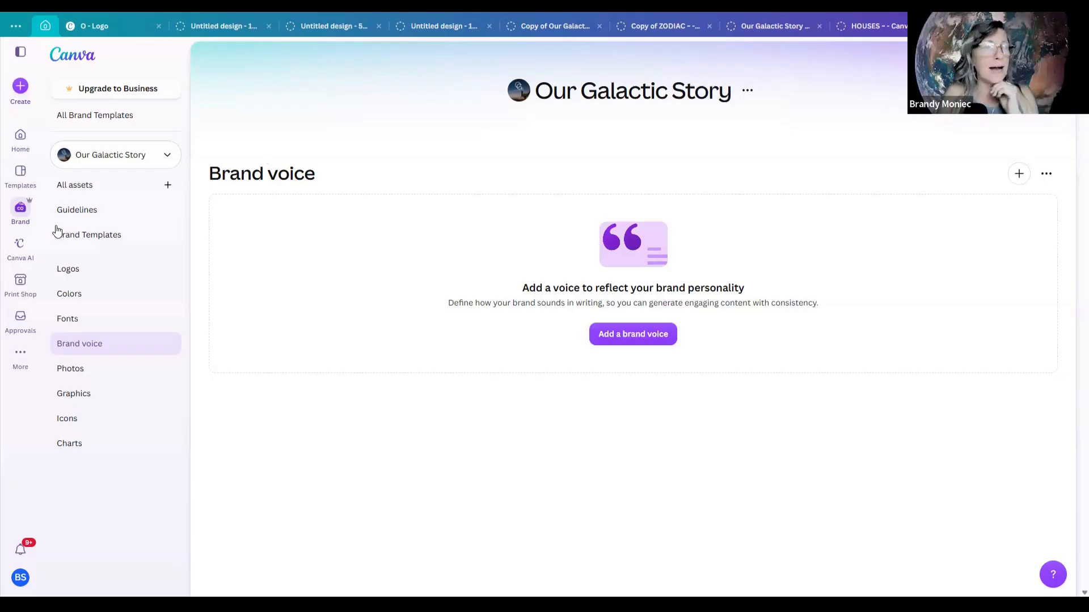
# Return to the brand fonts, start editing the Heading style, and look through the font categories available for it.
pyautogui.click(82, 321)
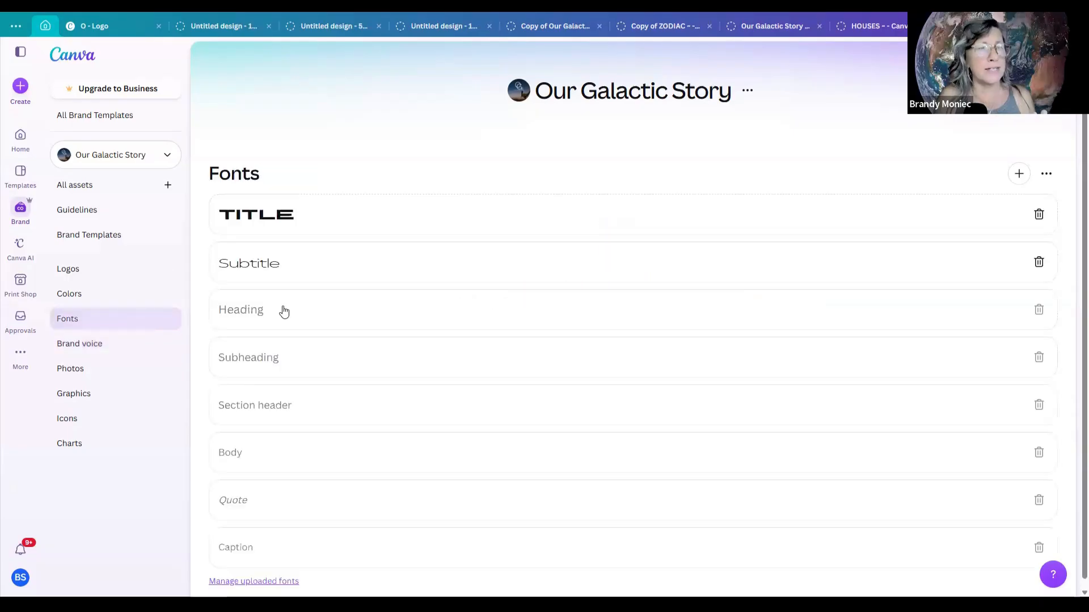
pyautogui.click(300, 325)
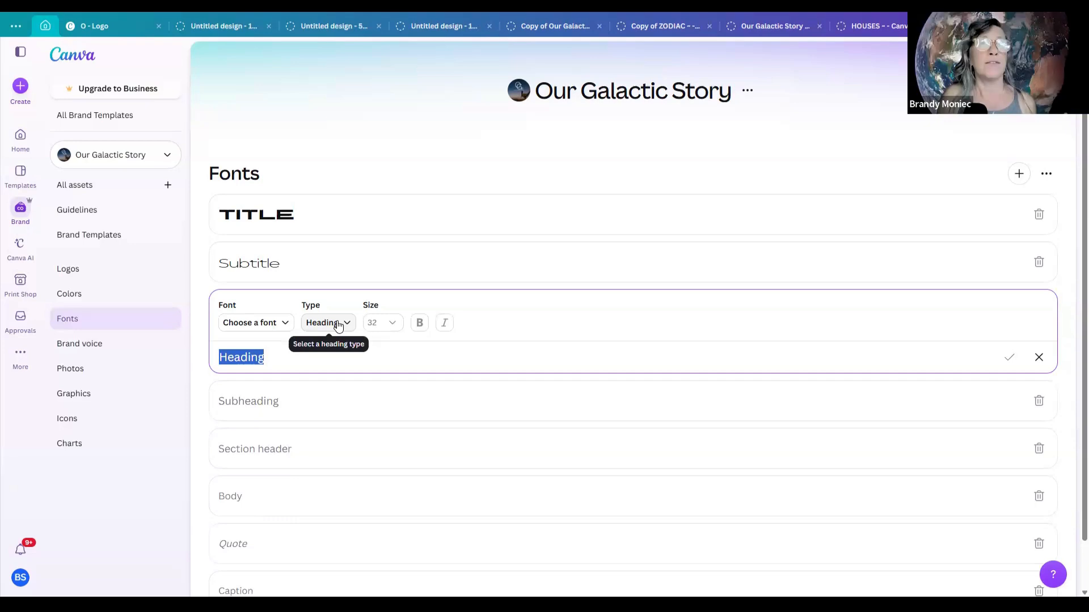
pyautogui.click(284, 328)
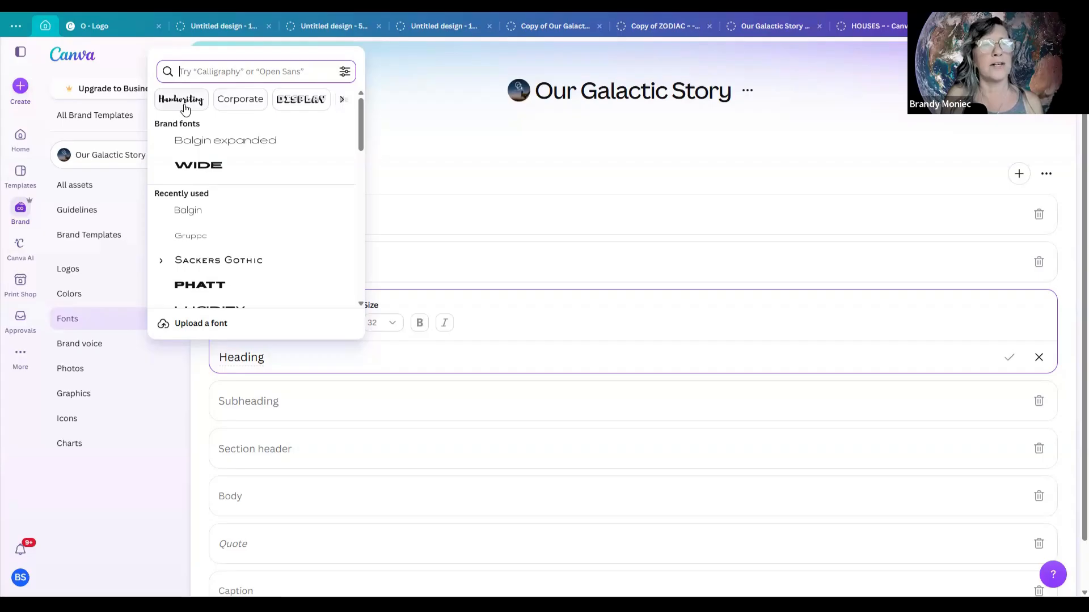
pyautogui.click(240, 99)
pyautogui.click(167, 77)
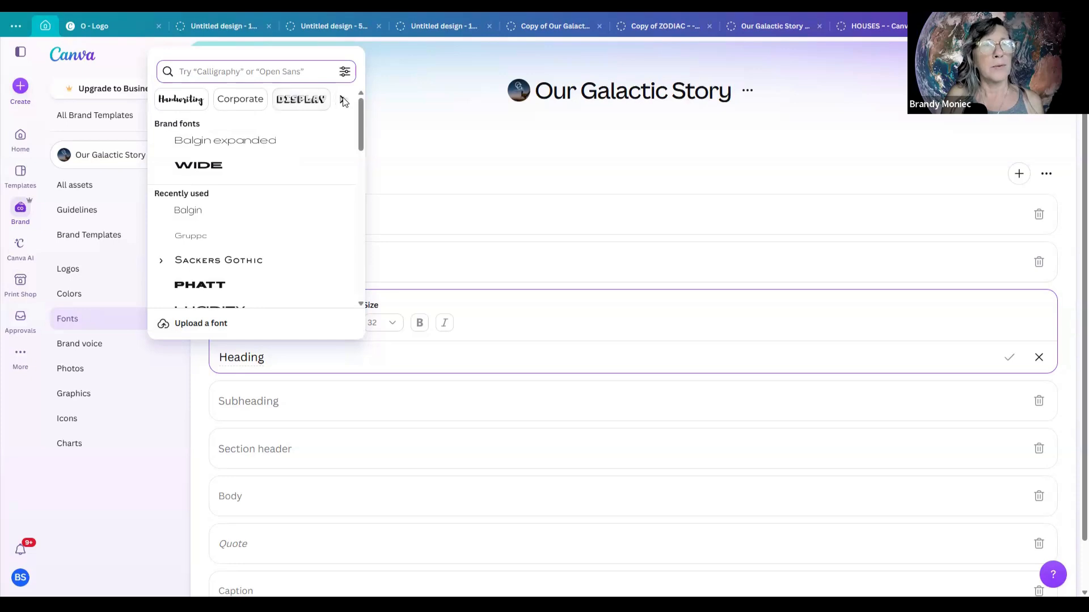
pyautogui.click(342, 100)
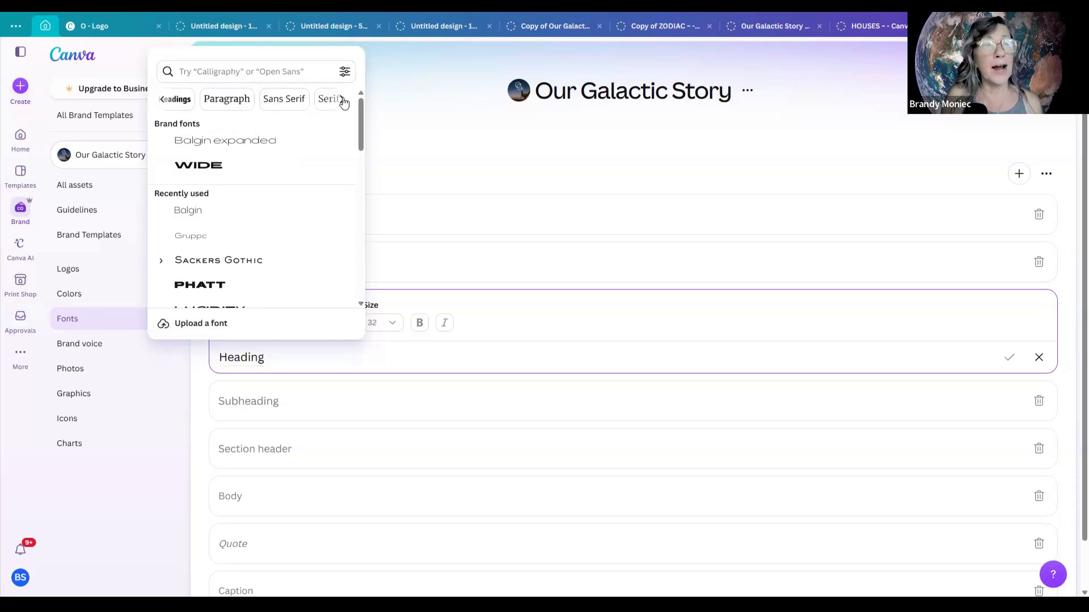
pyautogui.click(342, 101)
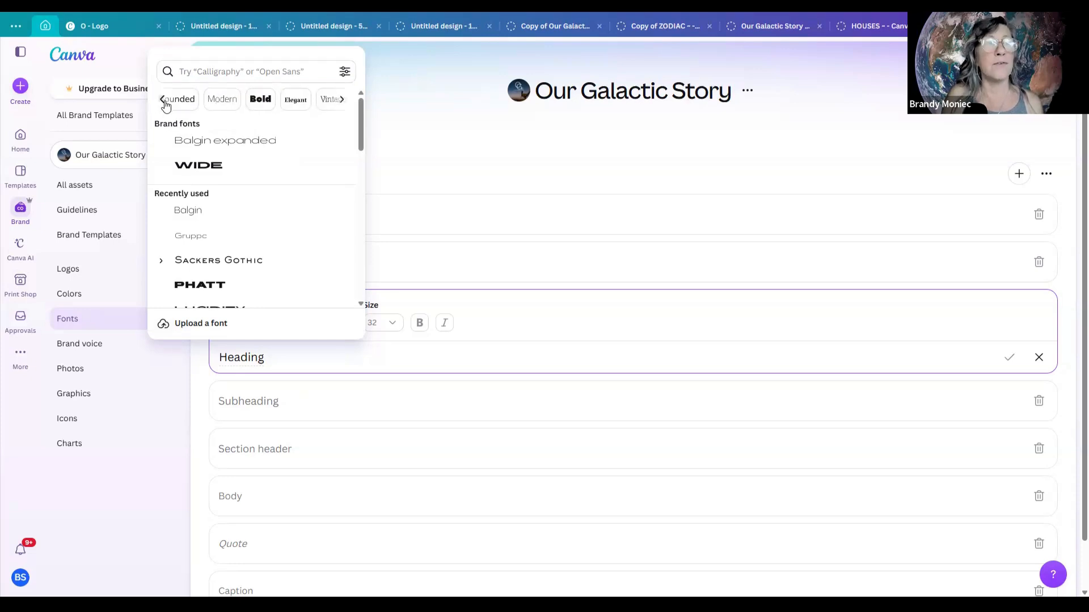
pyautogui.hscroll(-3, 245, 108)
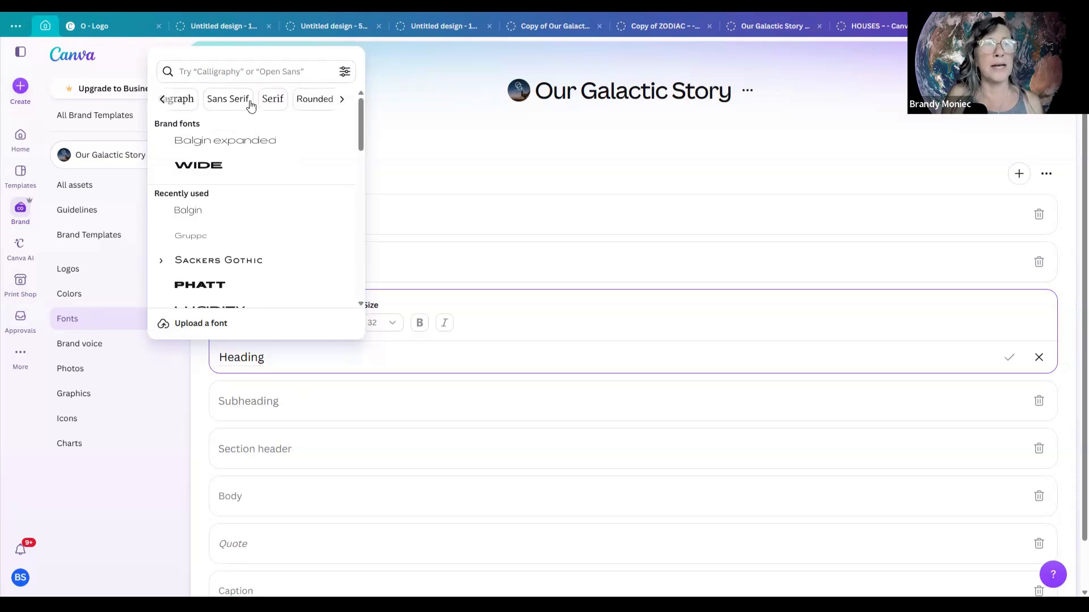
pyautogui.click(343, 100)
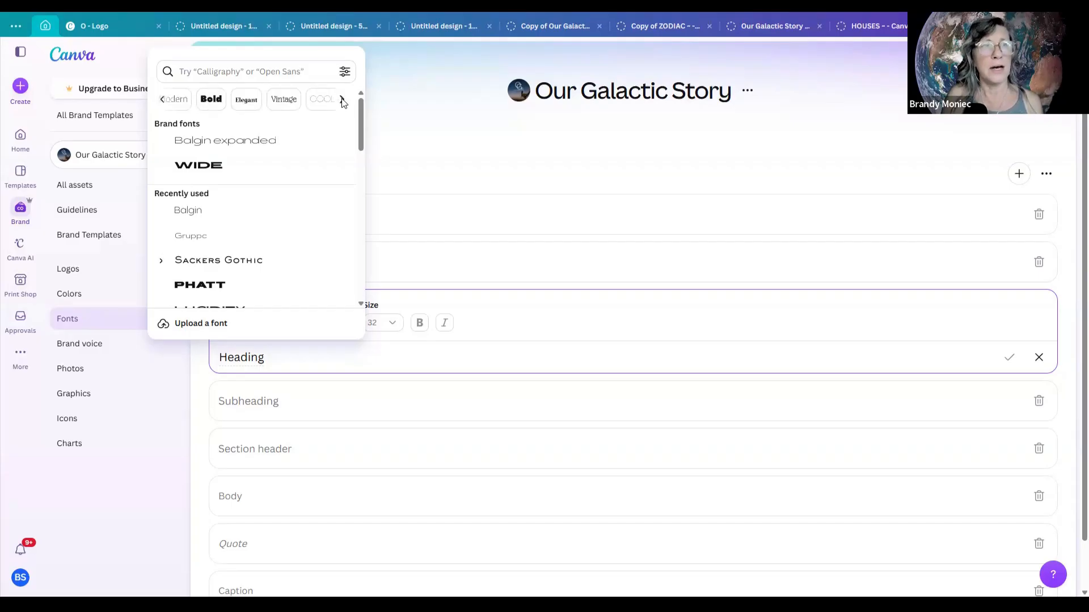
pyautogui.click(343, 100)
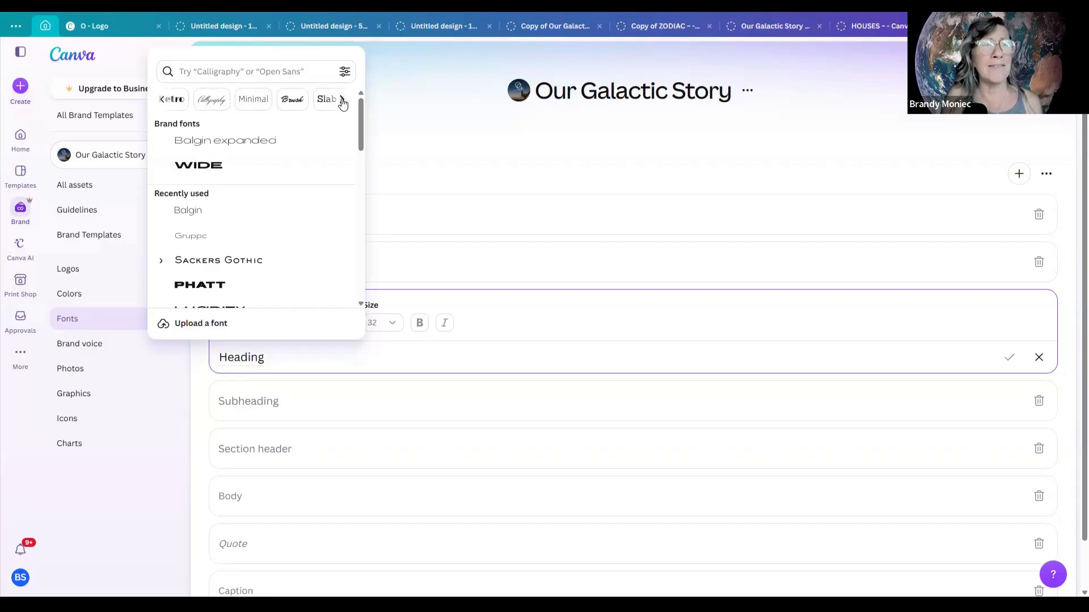
pyautogui.click(343, 101)
pyautogui.click(342, 101)
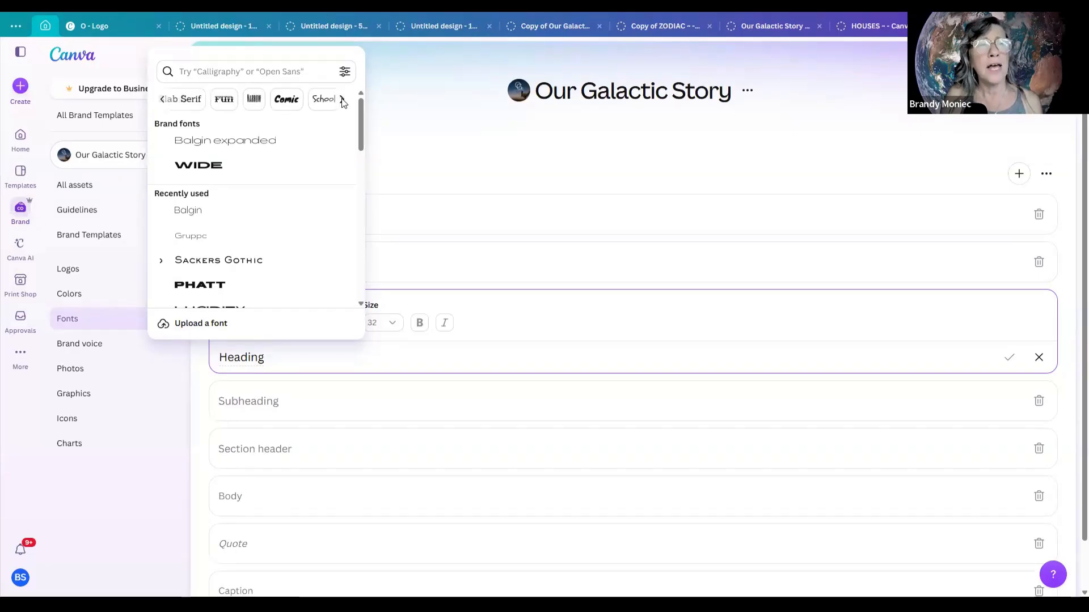
pyautogui.click(342, 100)
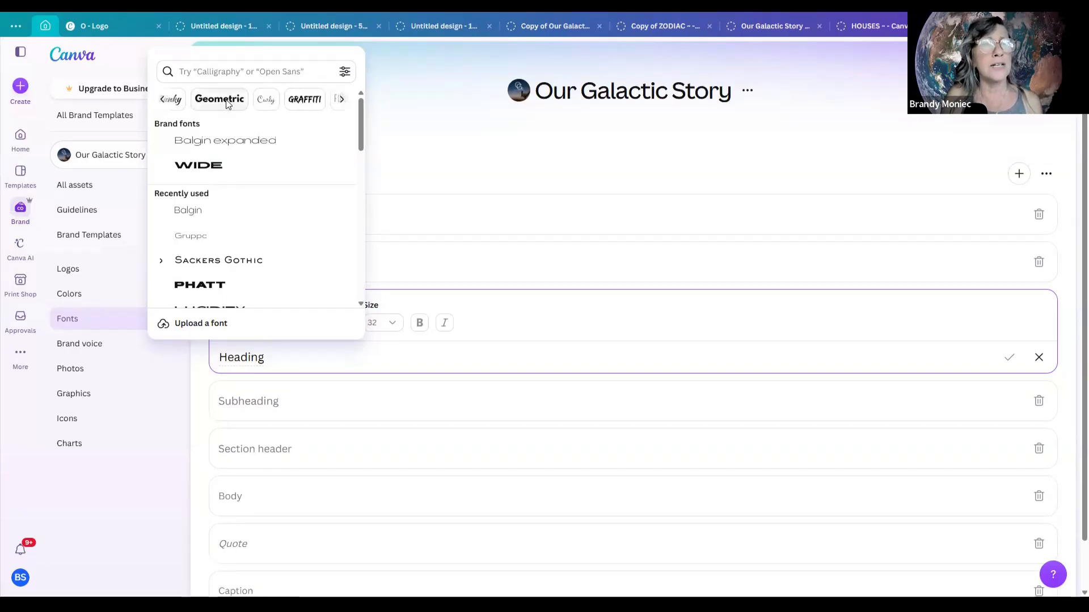
# Filter the Heading style's fonts by the Geometric category and browse the results before going back to the full list.
pyautogui.click(225, 102)
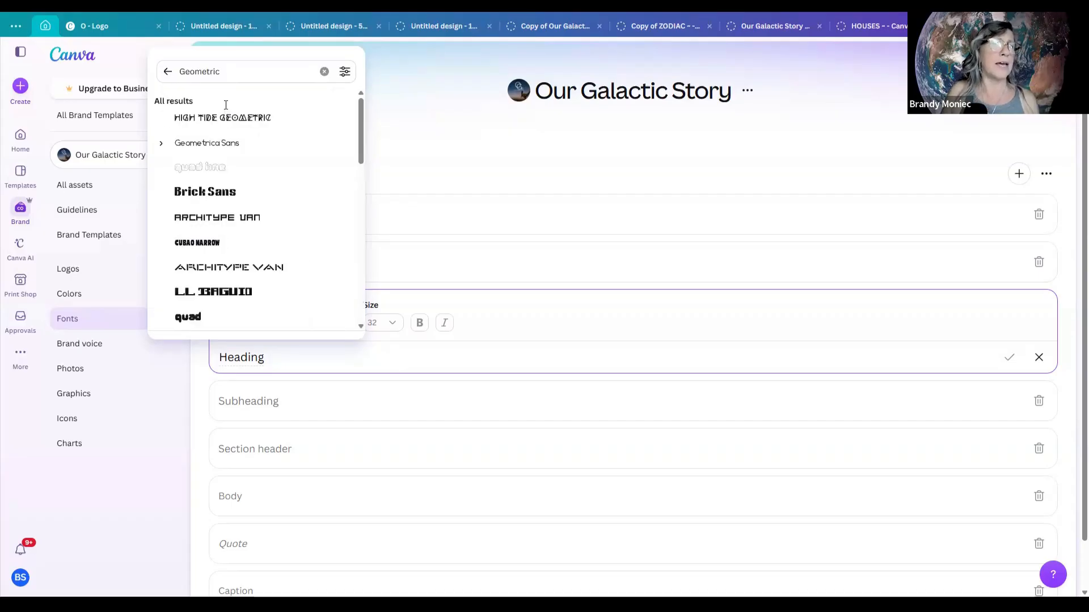
pyautogui.scroll(-2, 239, 173)
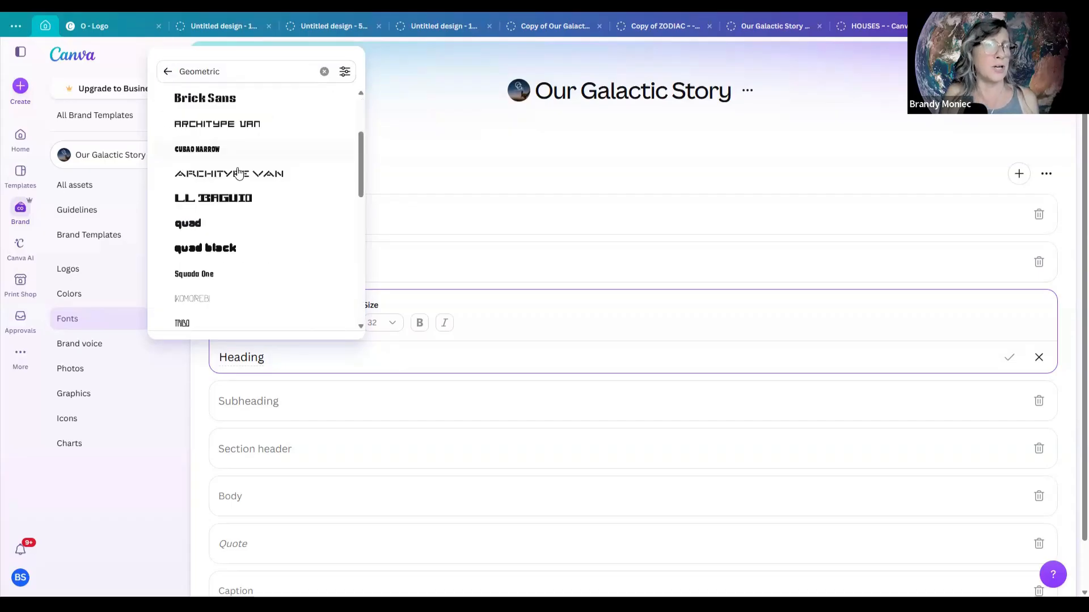
pyautogui.scroll(-4, 238, 173)
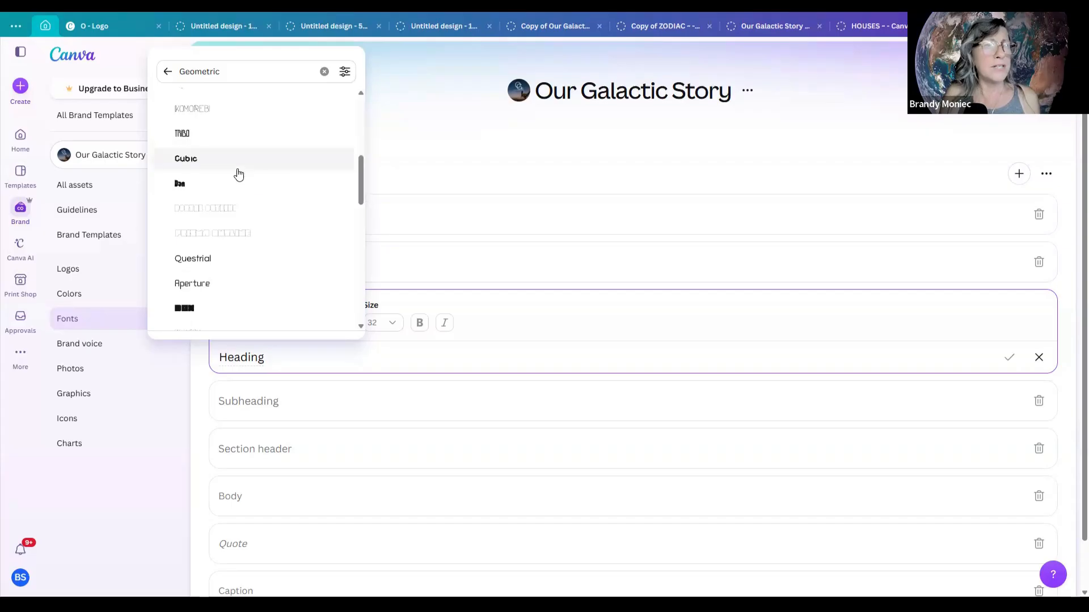
pyautogui.scroll(-2, 238, 173)
pyautogui.scroll(-3, 238, 173)
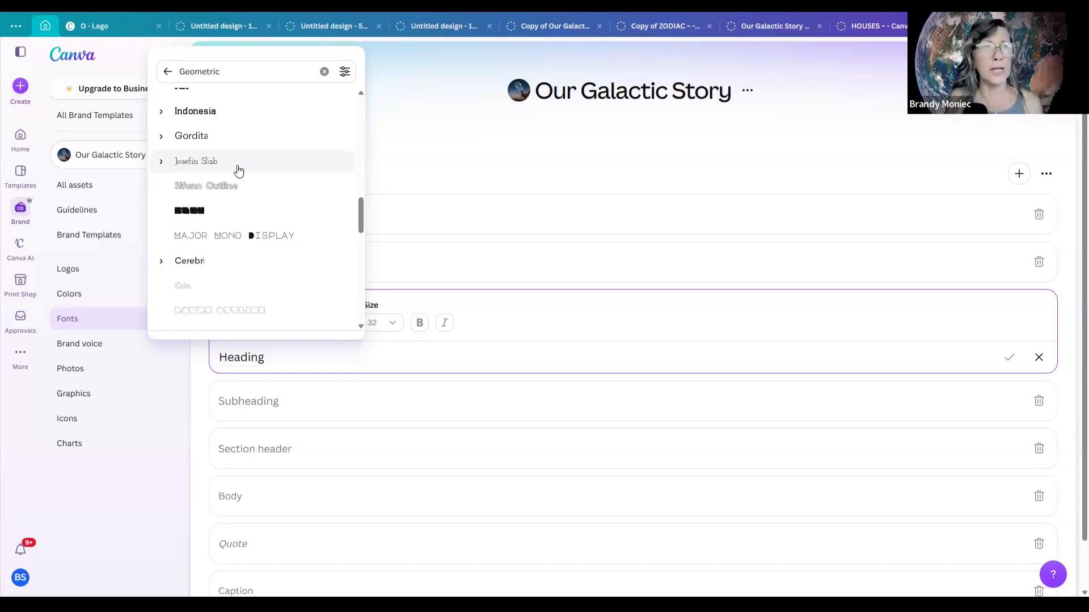
pyautogui.click(167, 72)
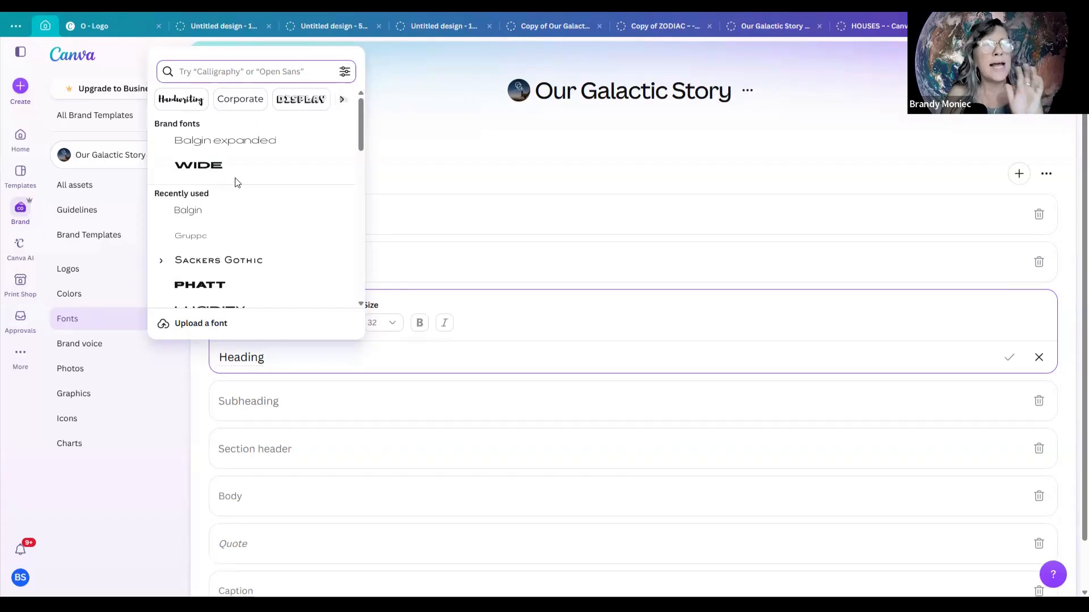
# Browse the popular fonts for the Heading style and close the font list without choosing one.
pyautogui.scroll(-1, 236, 185)
pyautogui.scroll(-2, 237, 185)
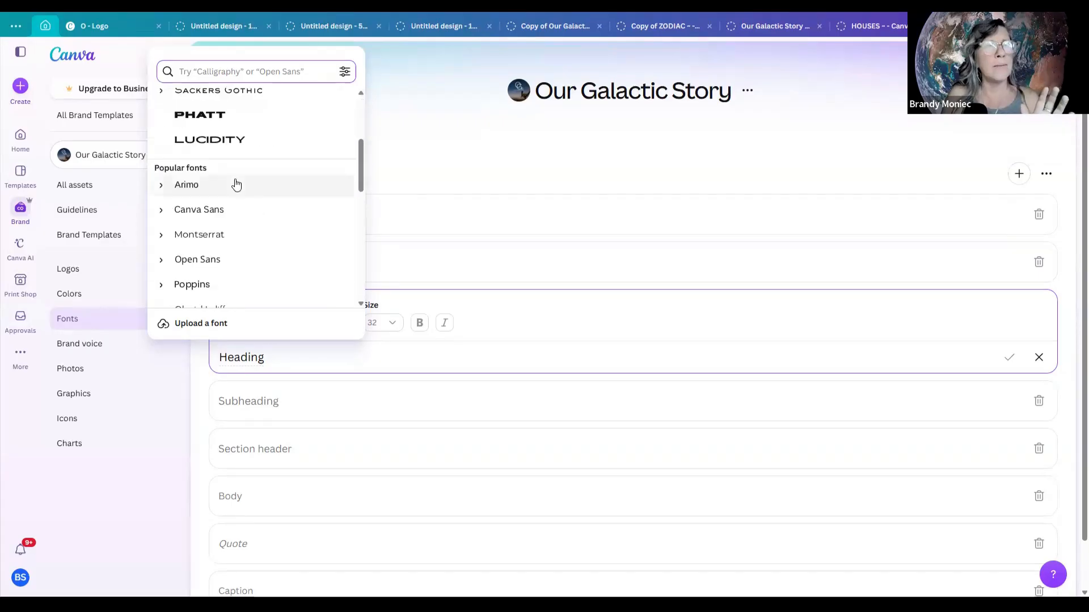
pyautogui.scroll(-5, 237, 184)
pyautogui.scroll(-5, 237, 185)
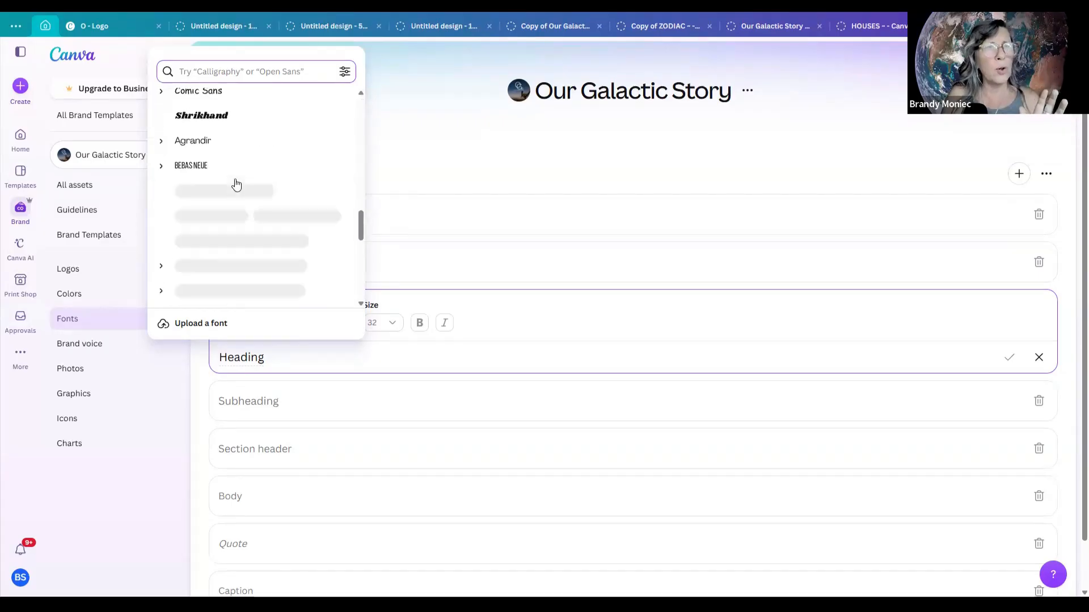
pyautogui.scroll(-5, 236, 185)
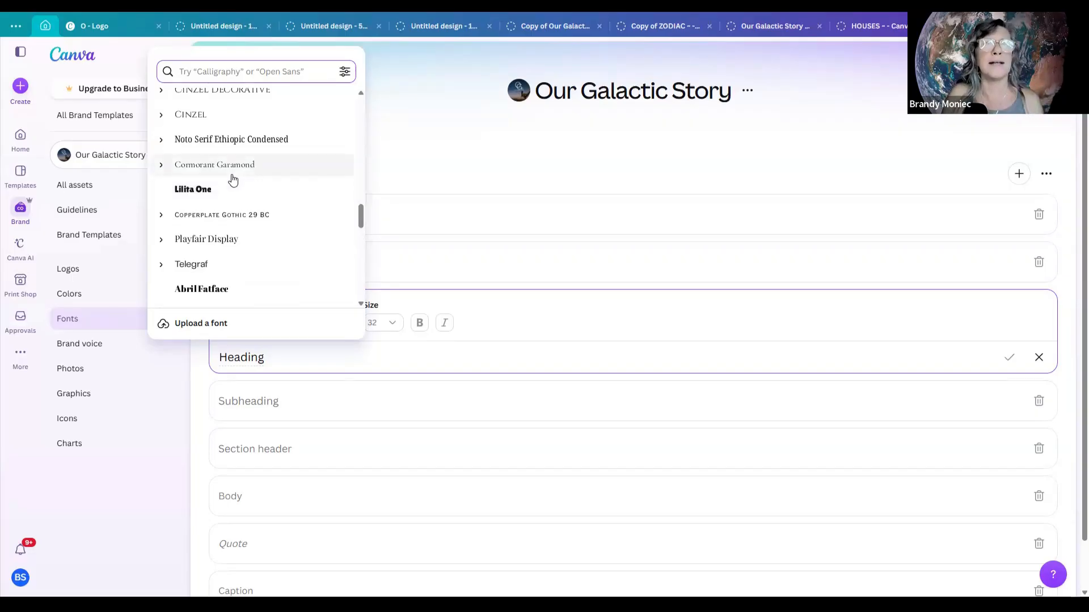
pyautogui.scroll(-5, 232, 178)
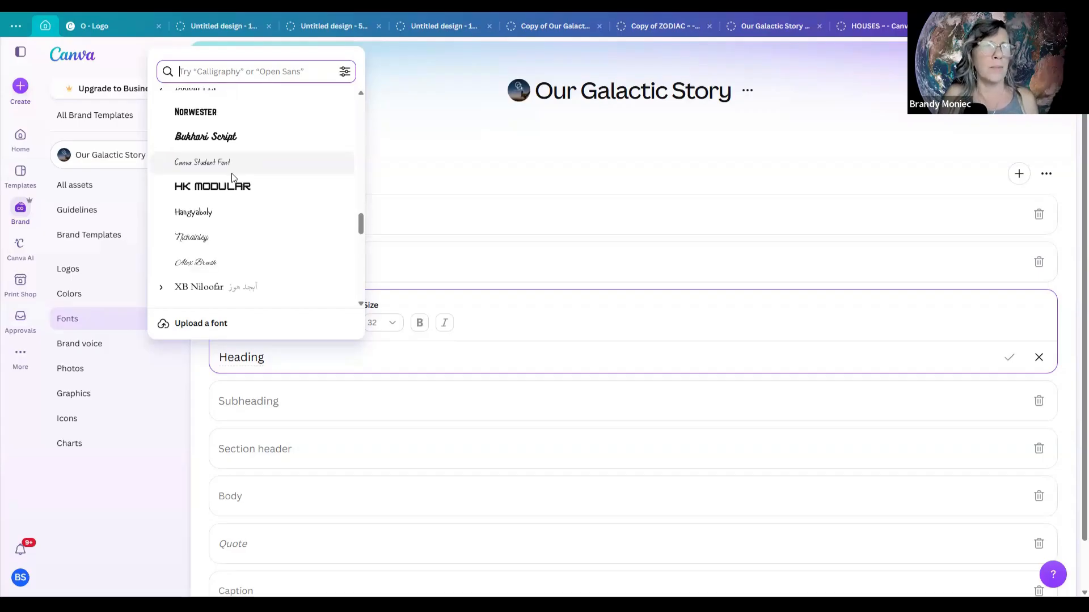
pyautogui.scroll(5, 232, 178)
pyautogui.scroll(5, 233, 171)
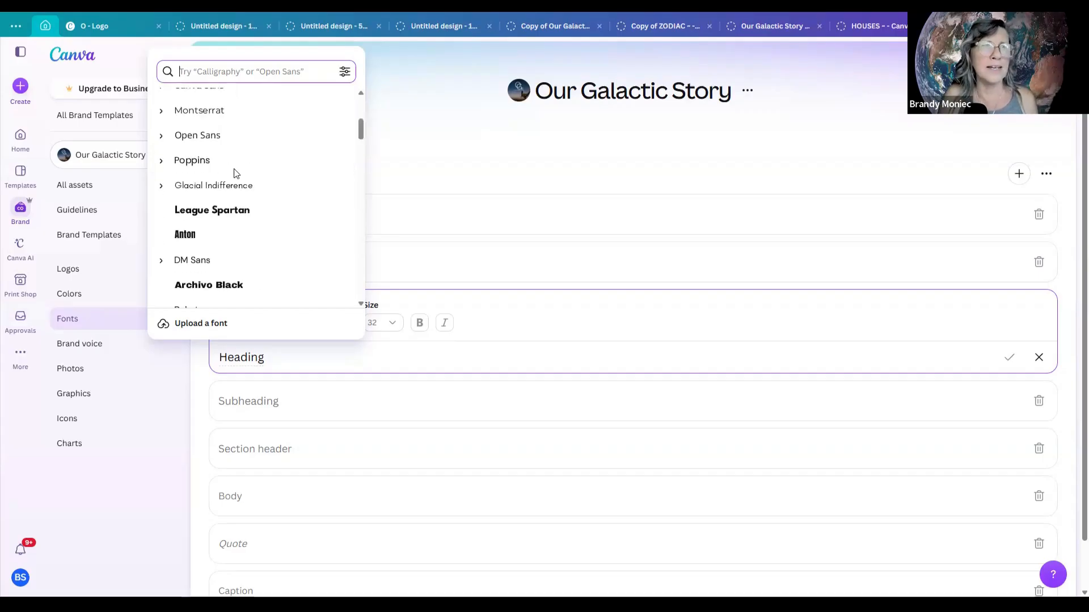
pyautogui.scroll(5, 234, 173)
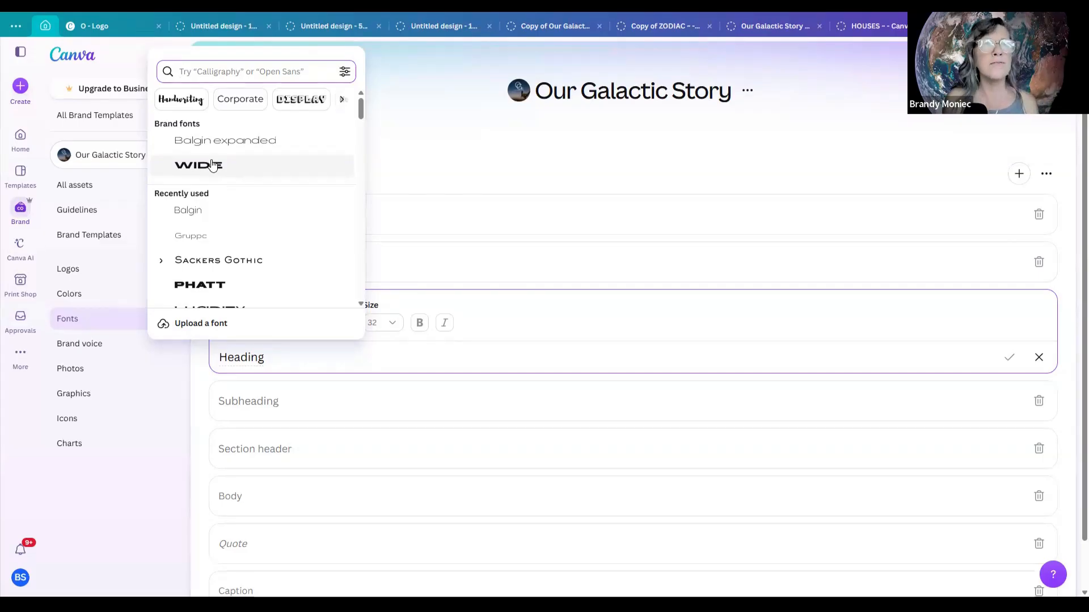
pyautogui.click(391, 76)
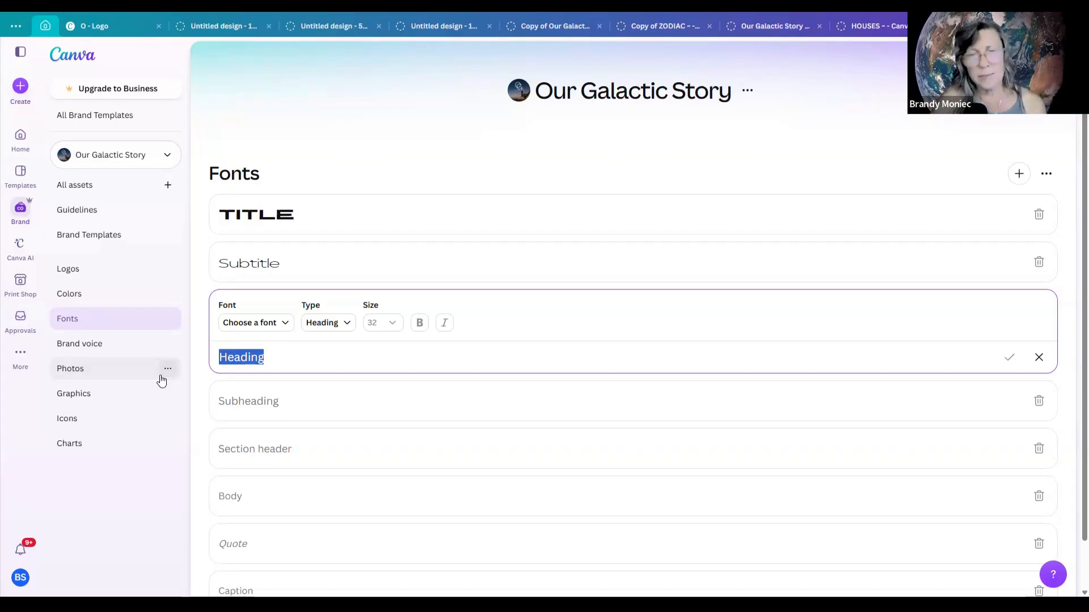
# Leave the brand fonts for the Brand voice section and start adding a brand voice.
pyautogui.scroll(-2, 330, 346)
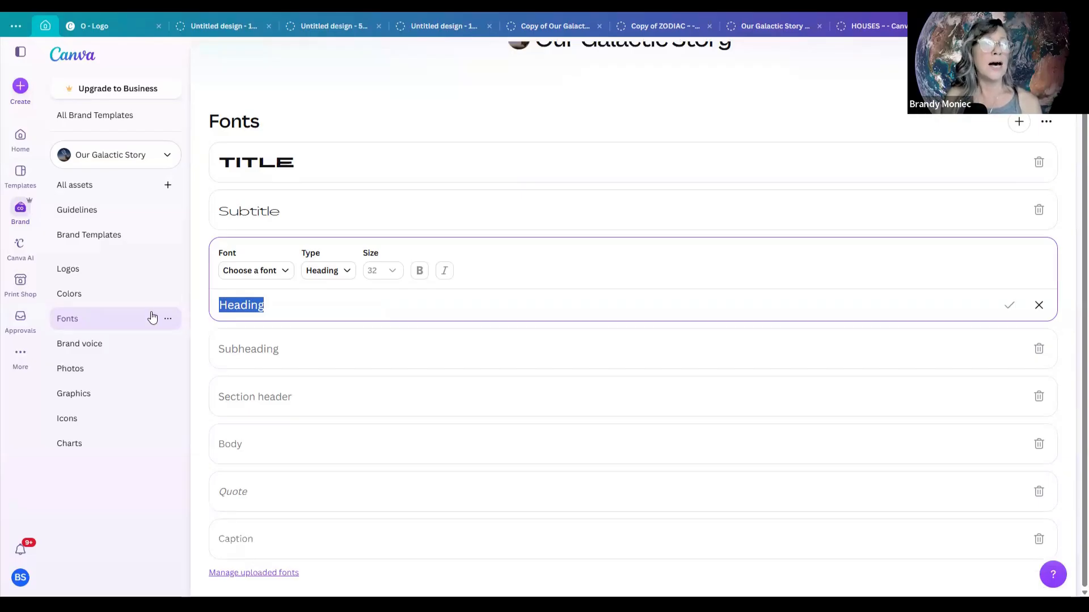
pyautogui.click(78, 347)
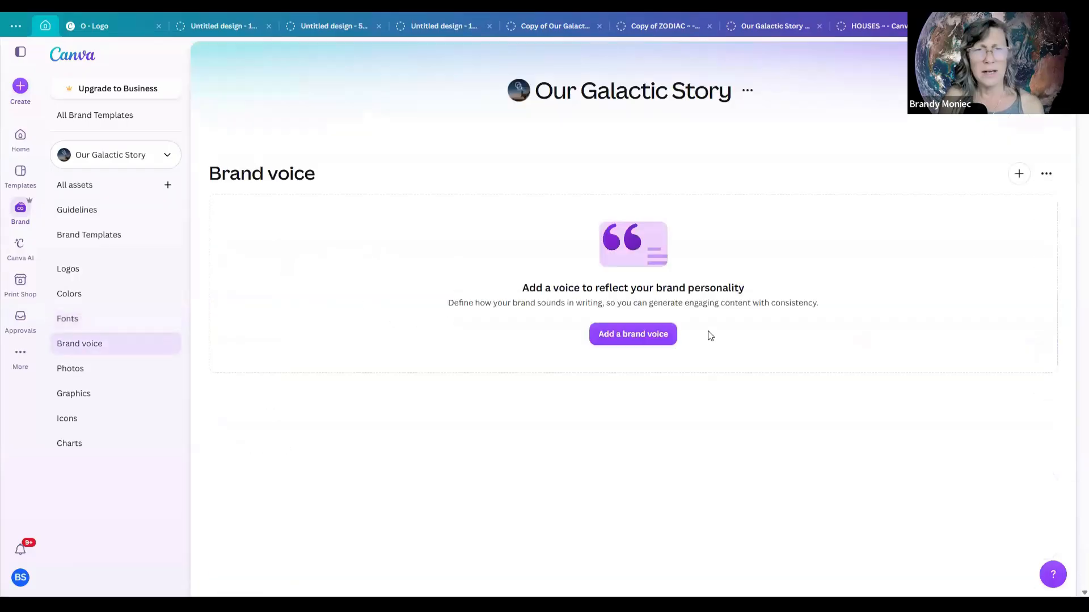
pyautogui.click(626, 335)
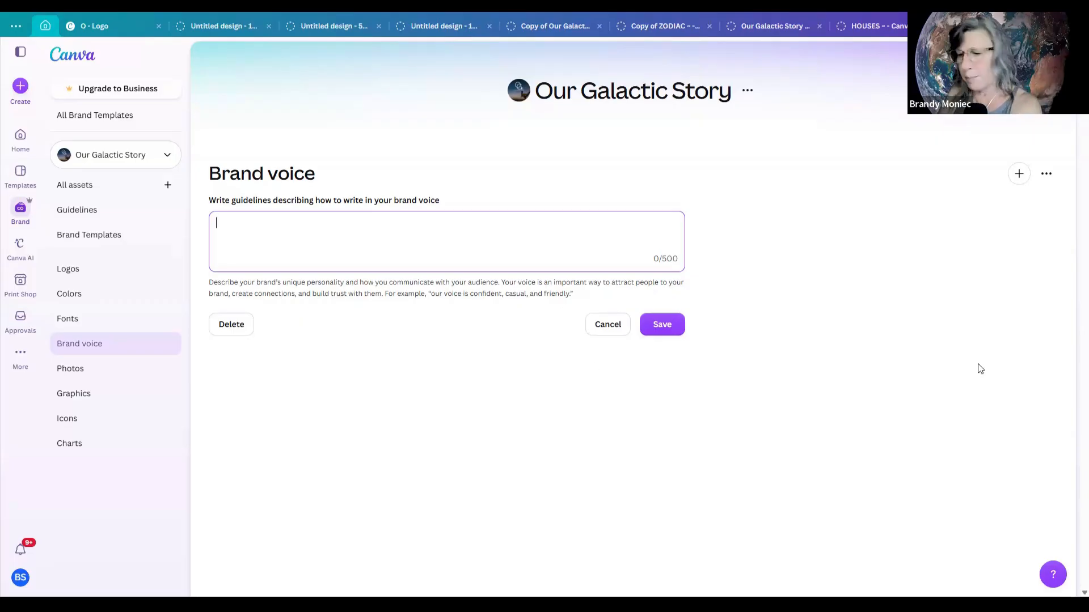
pyautogui.write('I')
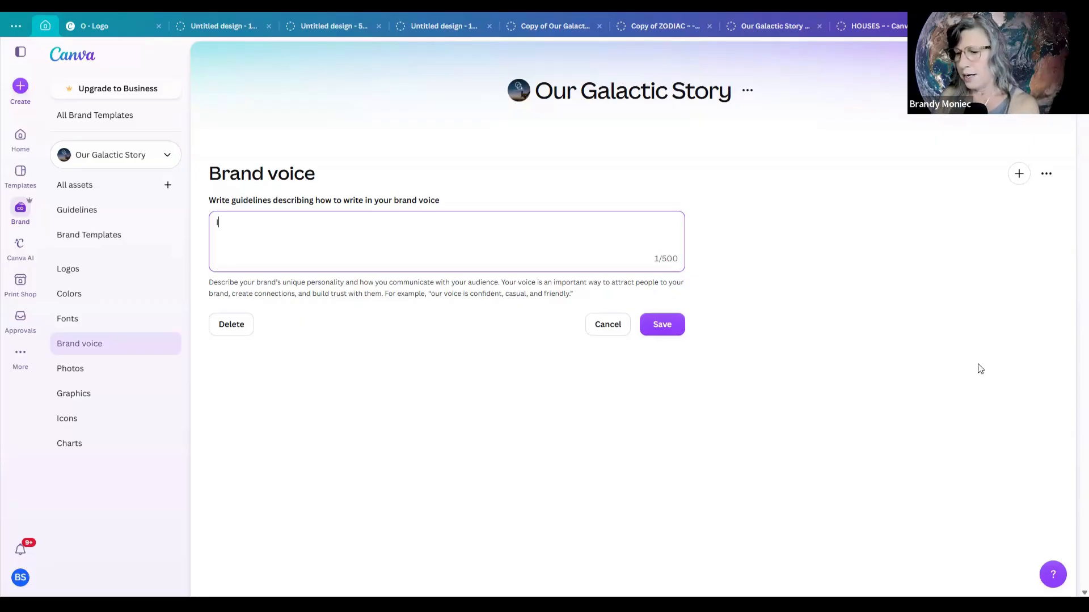
pyautogui.write('nc')
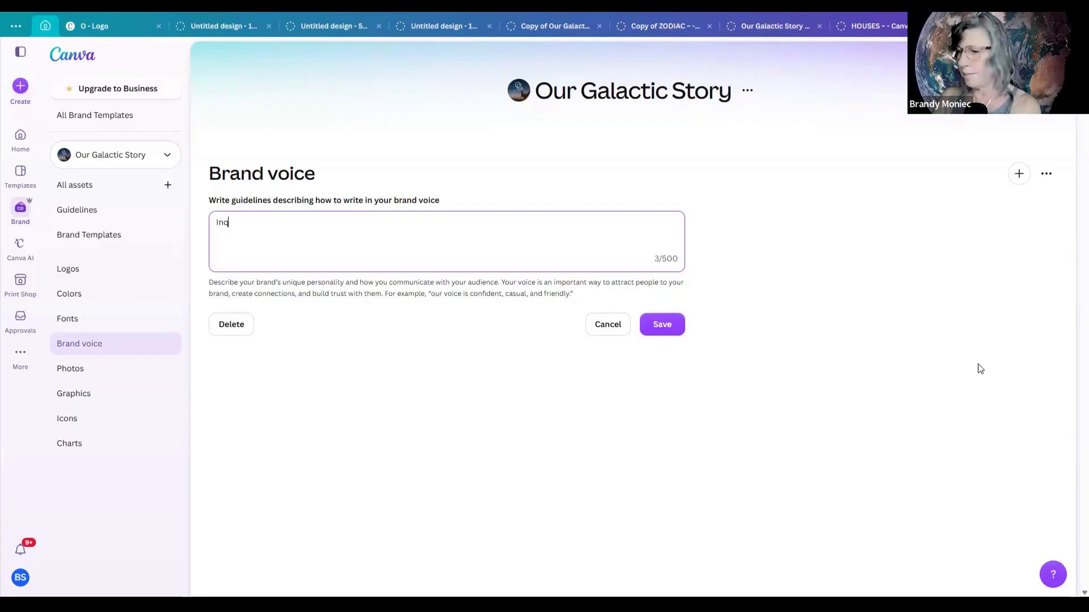
pyautogui.press('BackSpace')
pyautogui.press('BackSpace')
pyautogui.press('BackSpace')
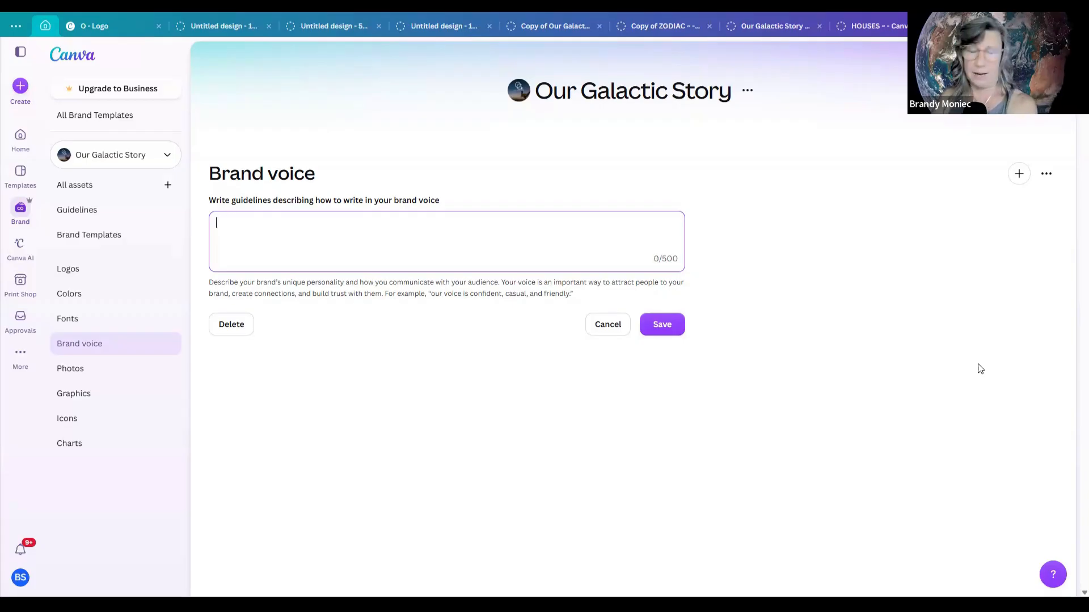
# Write "My brand voice is curious, explorative, and in awe of the cosmos." as the brand voice guidelines and save them.
pyautogui.write('M')
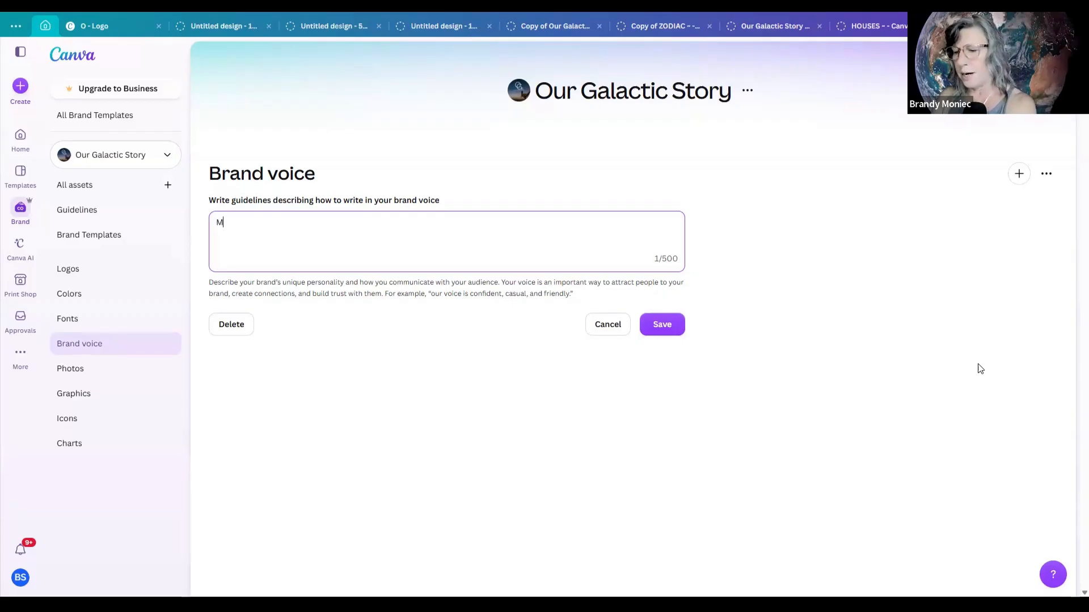
pyautogui.write('y btan')
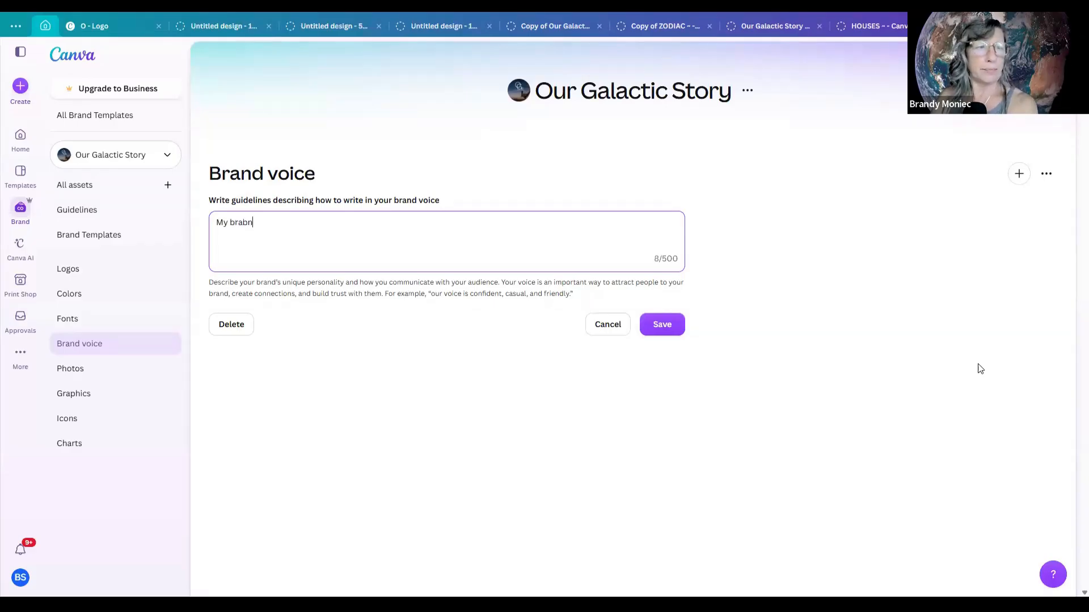
pyautogui.press('BackSpace')
pyautogui.press('BackSpace')
pyautogui.press('BackSpace')
pyautogui.write('rand v')
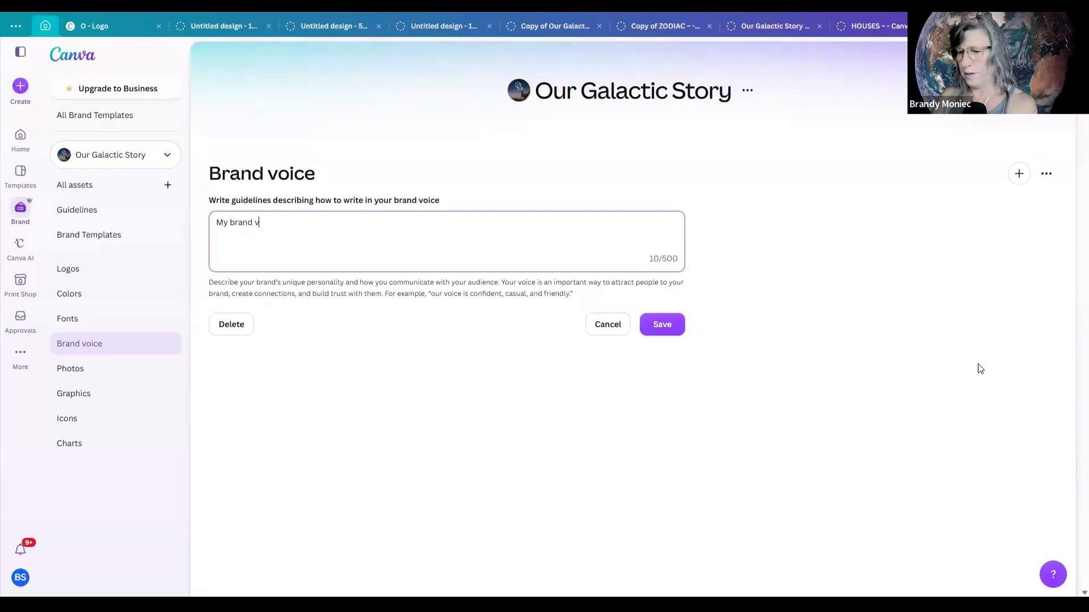
pyautogui.write('oice is')
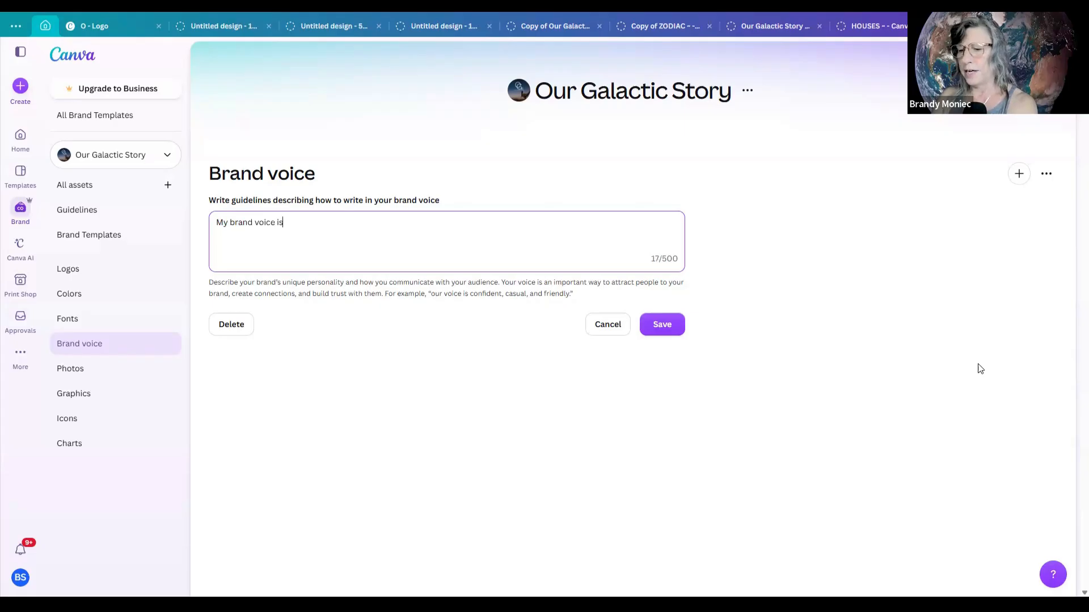
pyautogui.write(' curious')
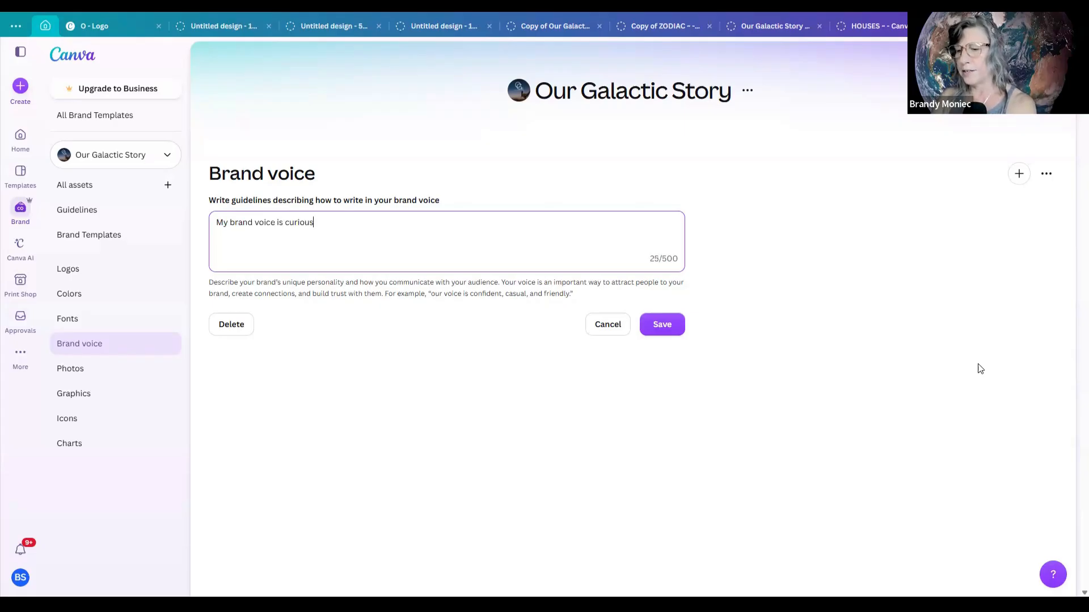
pyautogui.write(', exp')
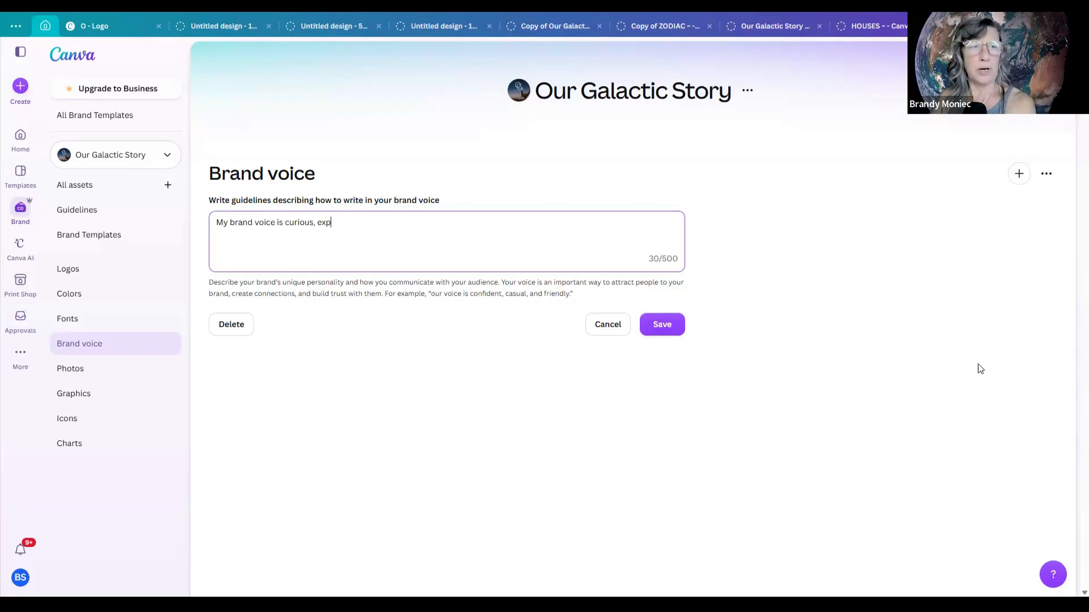
pyautogui.write('lorativ')
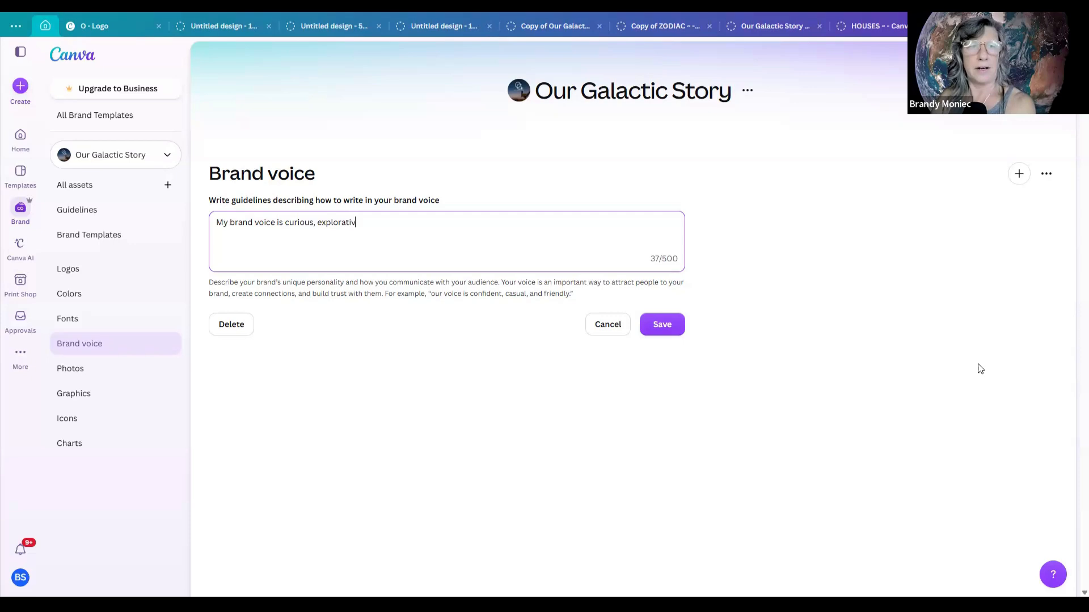
pyautogui.write('e, and in a')
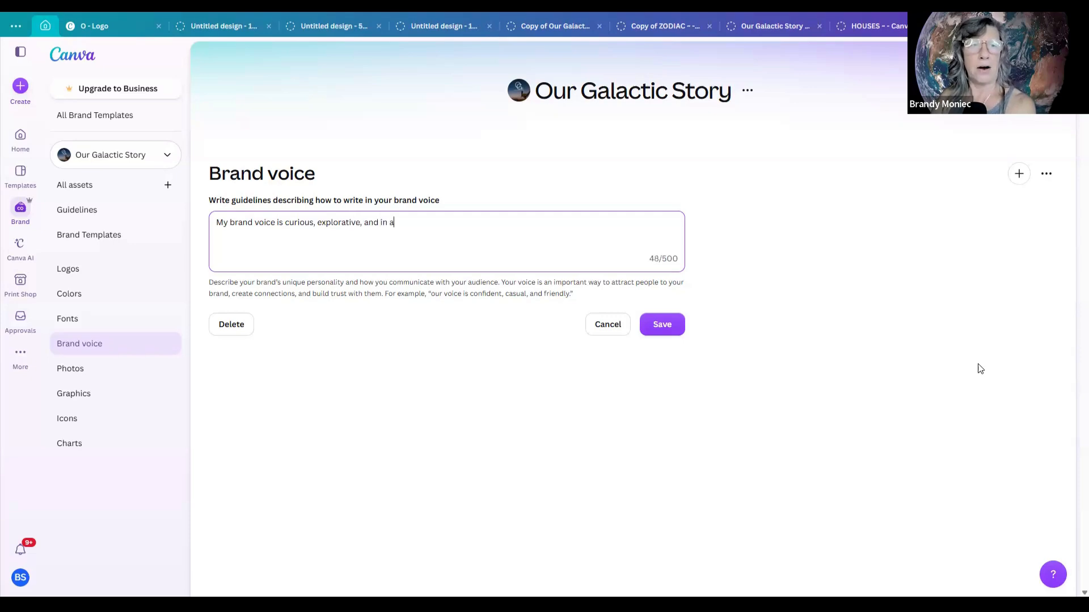
pyautogui.write('we')
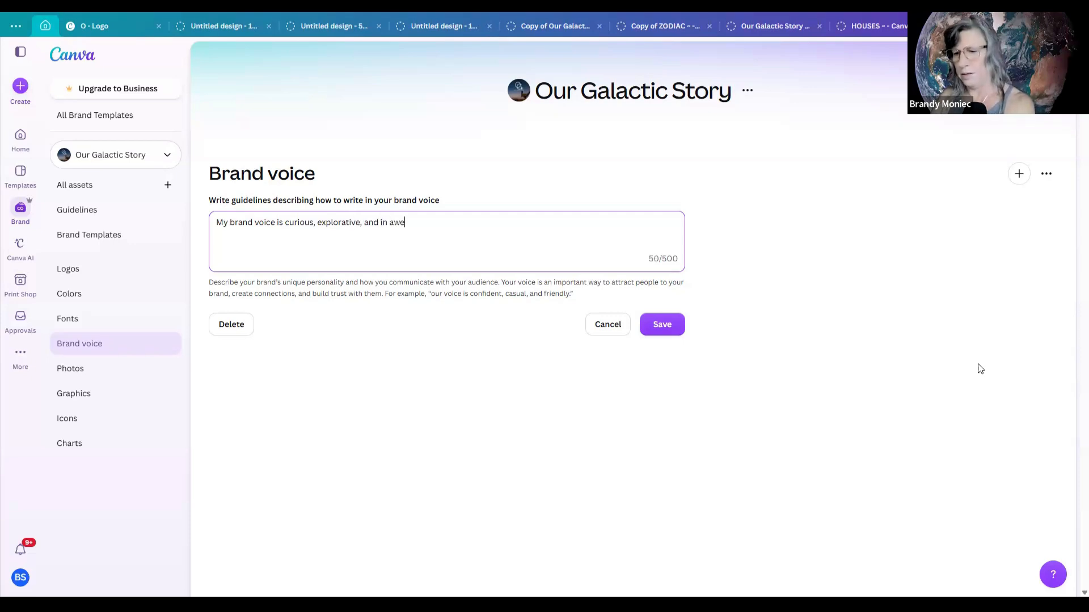
pyautogui.write(' of the cosm')
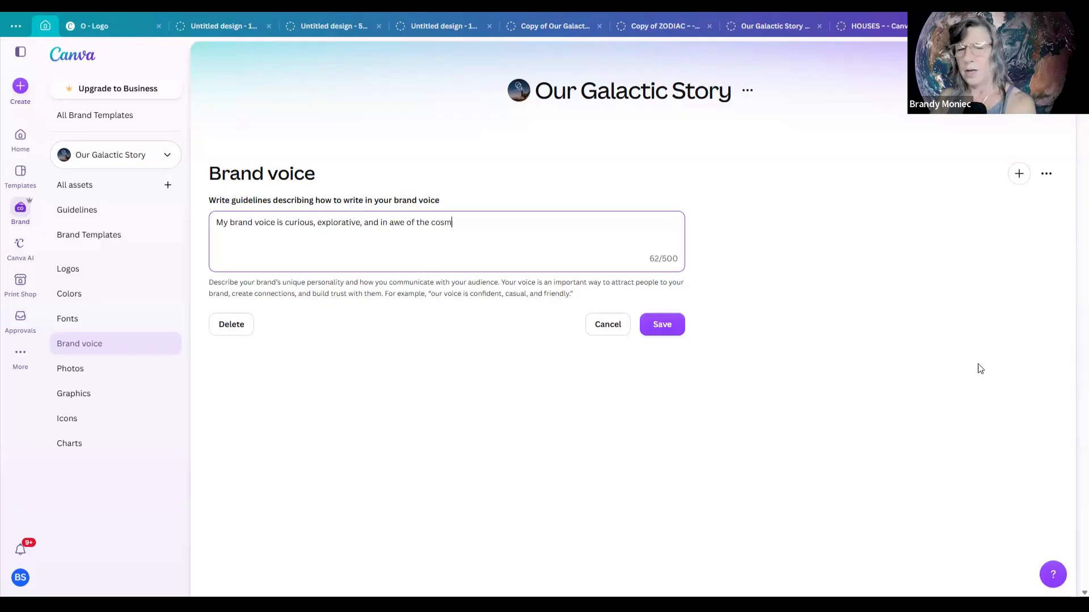
pyautogui.write('os.')
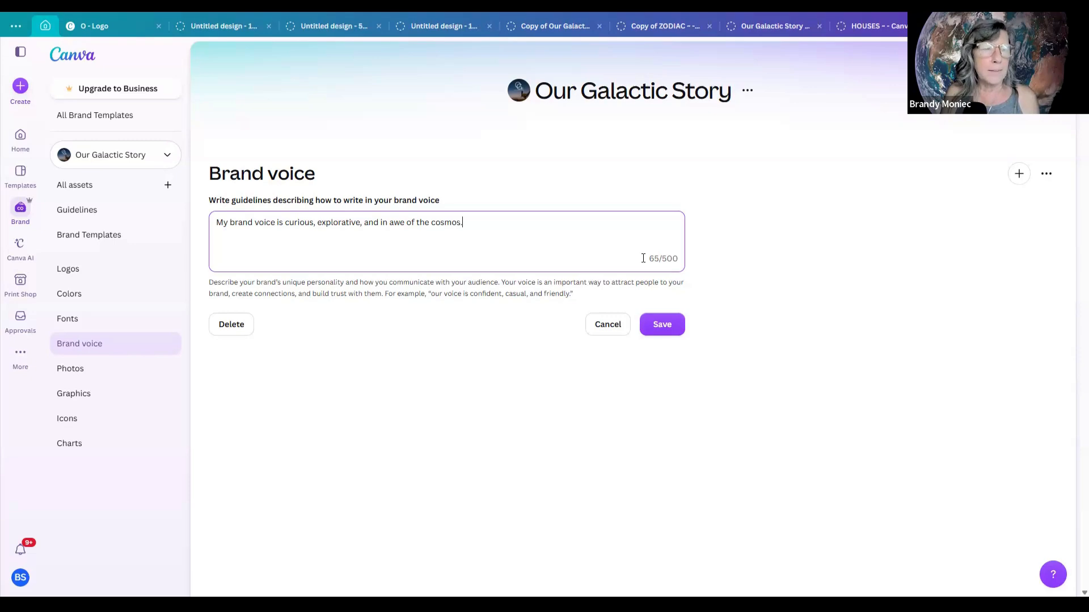
pyautogui.click(669, 326)
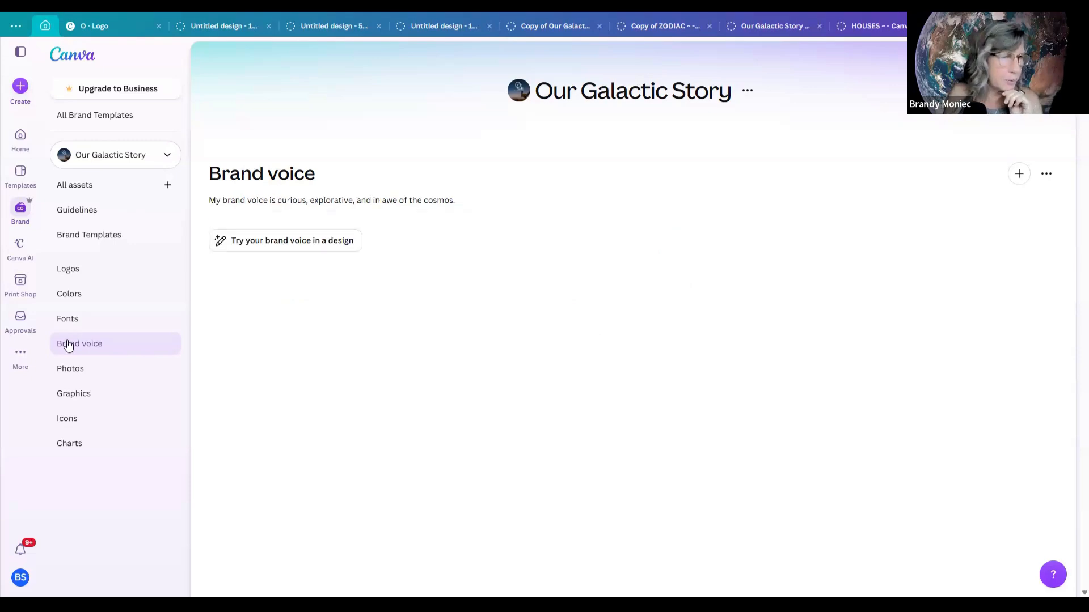
# Show the brand kit's photos as a grid and open the O - 16 image in the large preview.
pyautogui.click(76, 370)
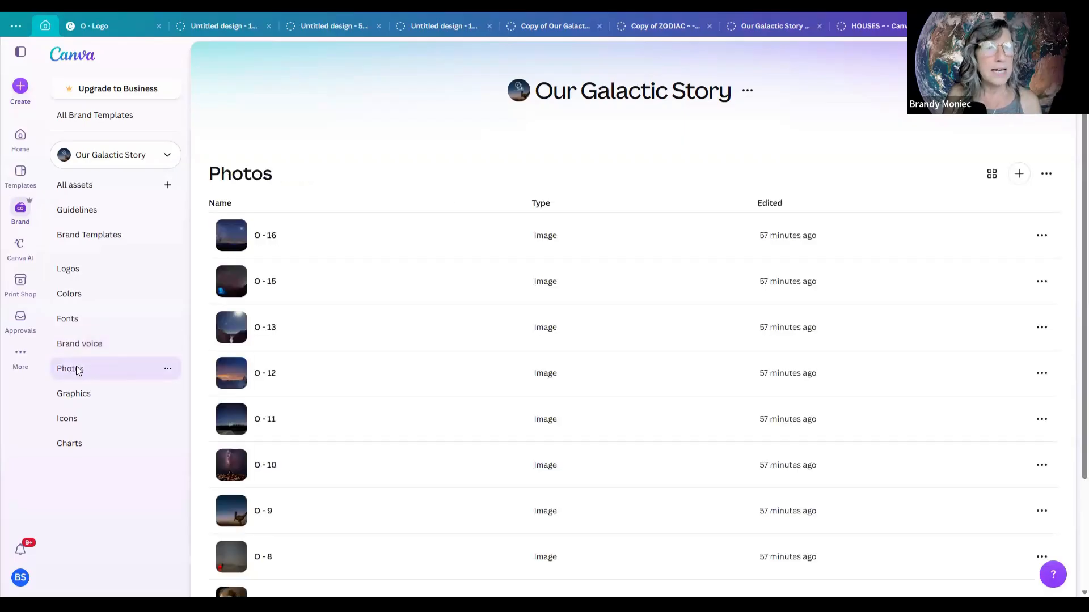
pyautogui.click(994, 173)
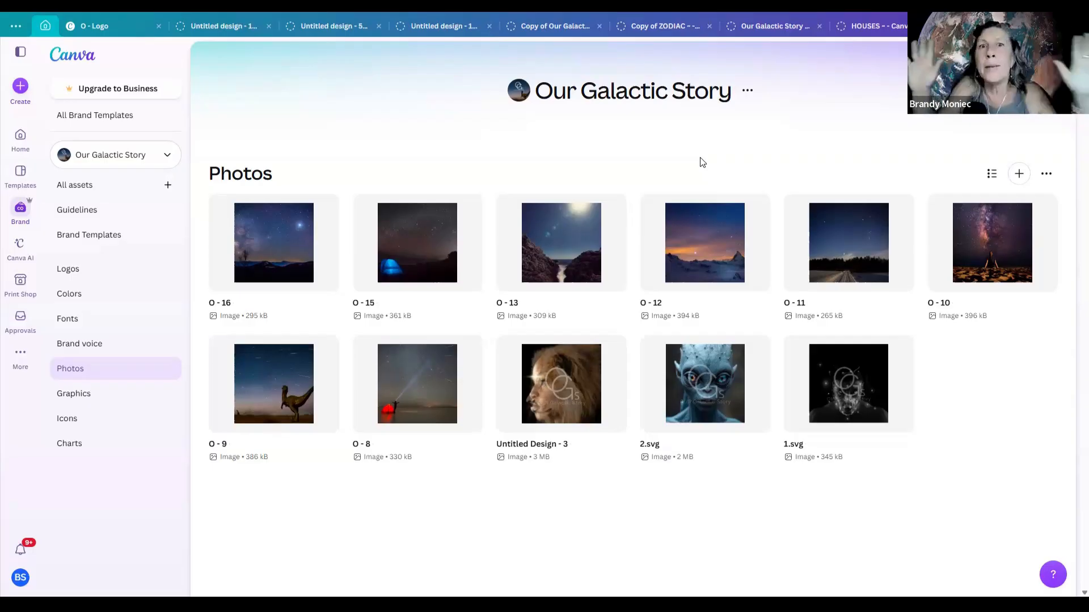
pyautogui.moveTo(288, 247)
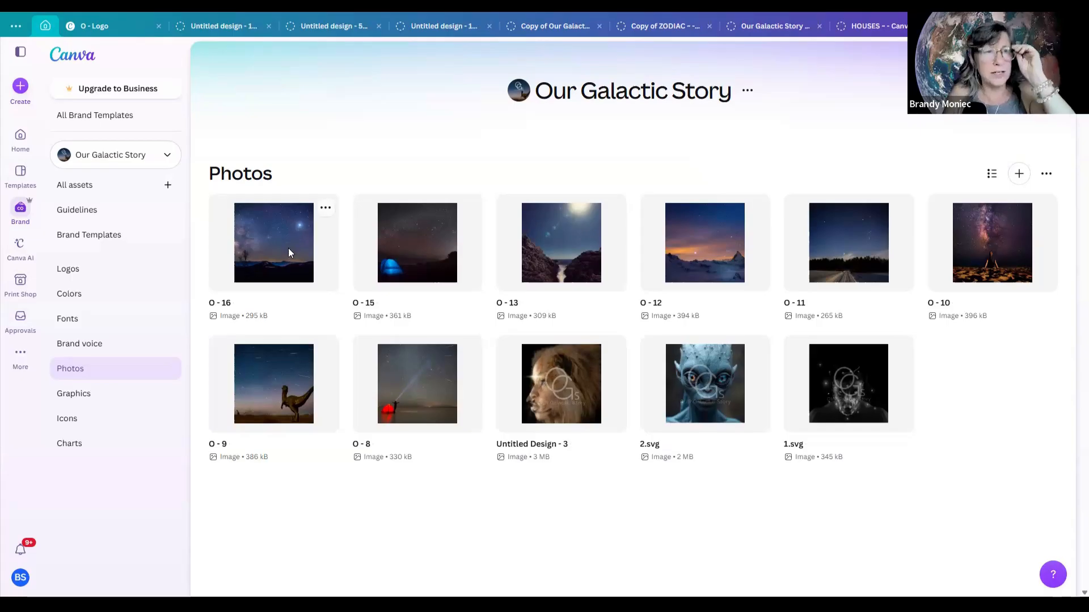
pyautogui.click(282, 254)
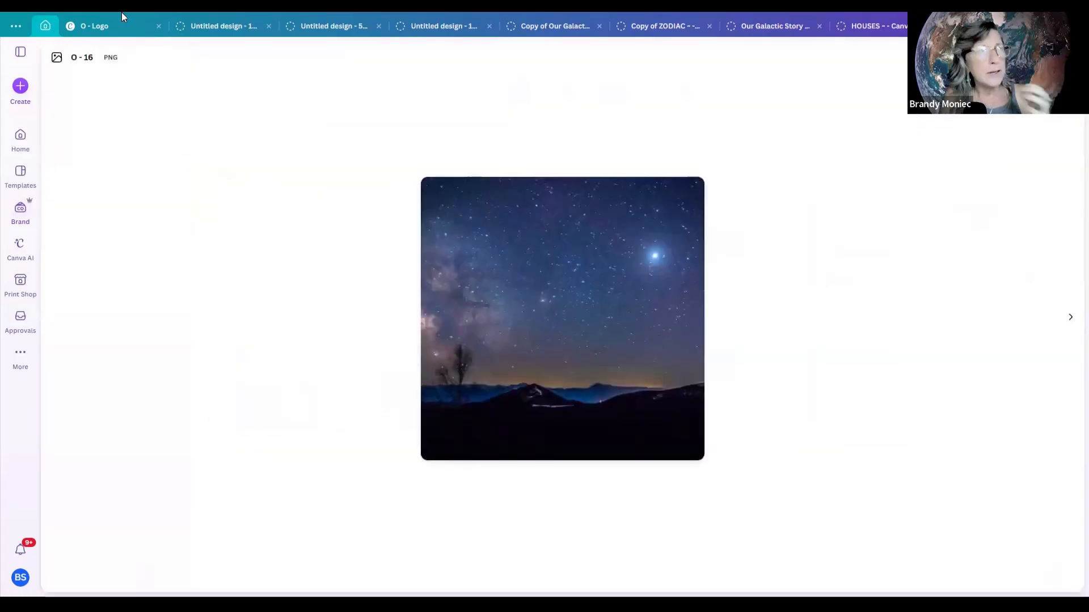
# Go through the remaining night-sky photos one by one, from O - 15 to O - 8.
pyautogui.click(1072, 319)
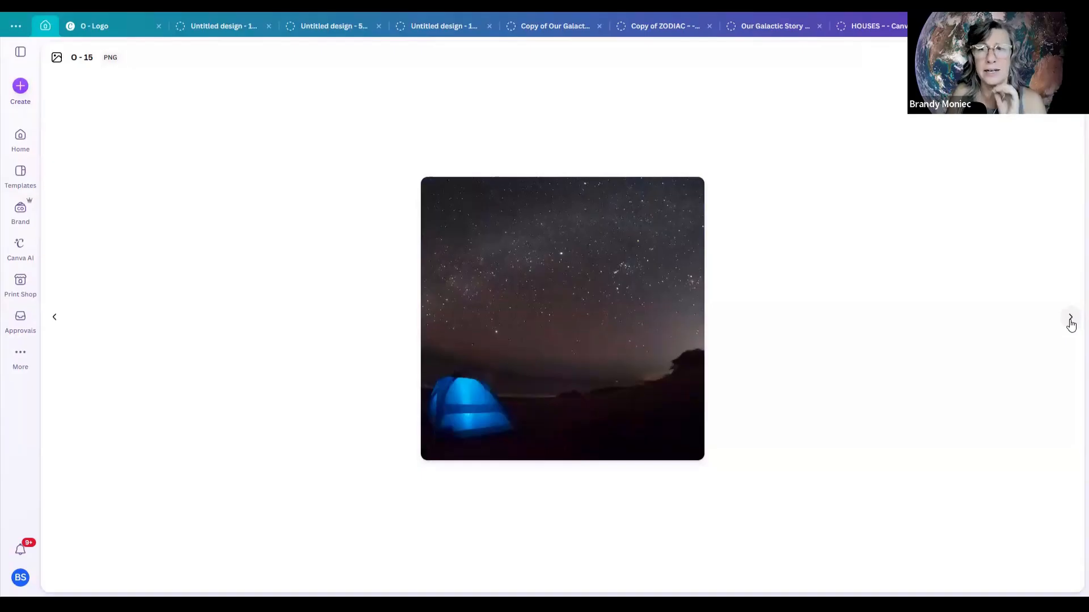
pyautogui.click(1071, 321)
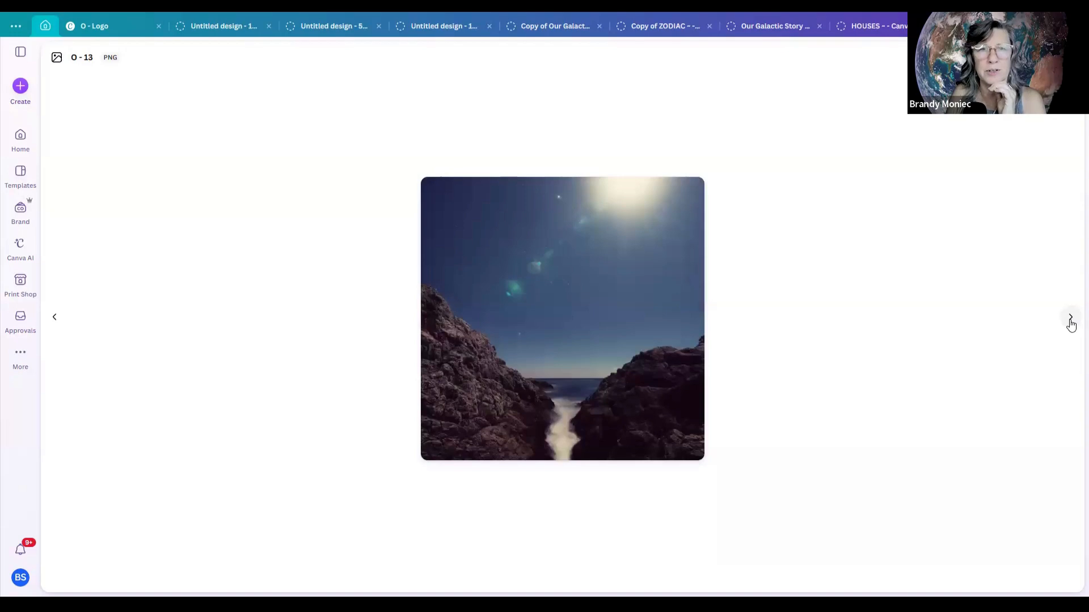
pyautogui.click(1071, 323)
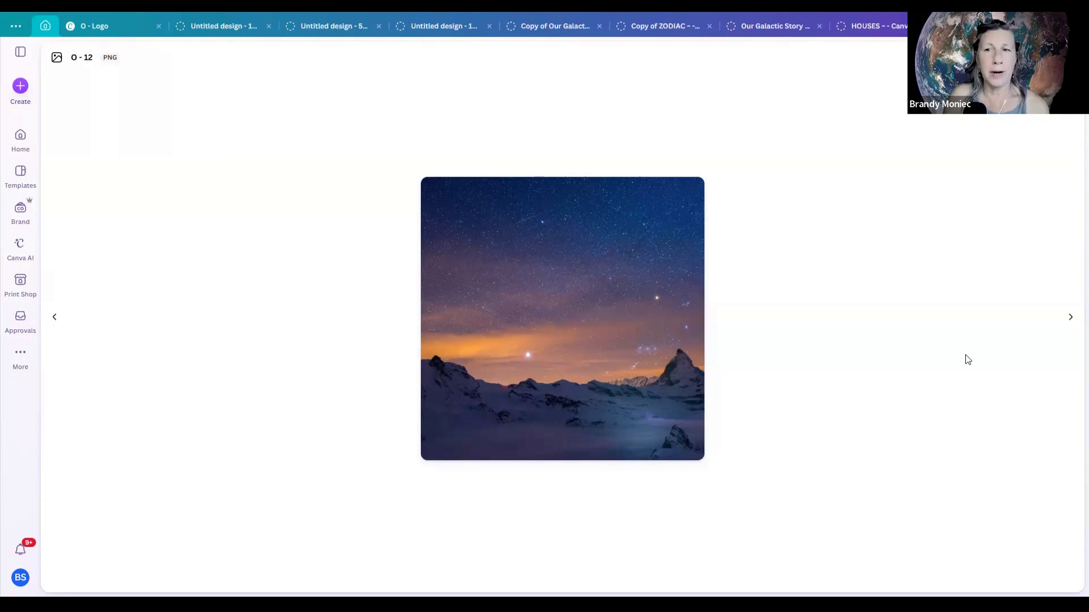
pyautogui.click(1070, 319)
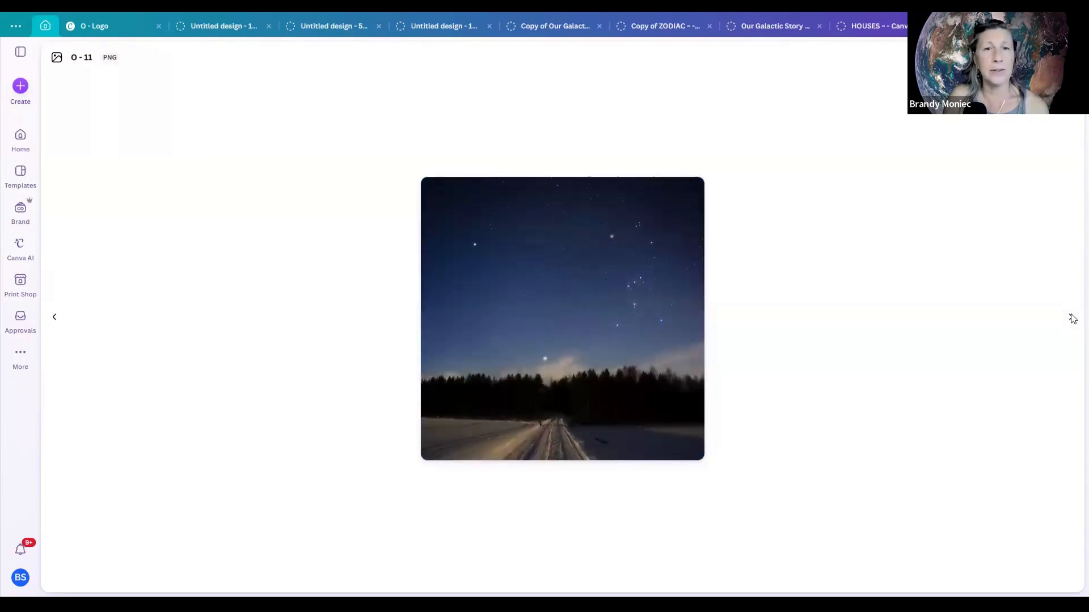
pyautogui.click(1071, 320)
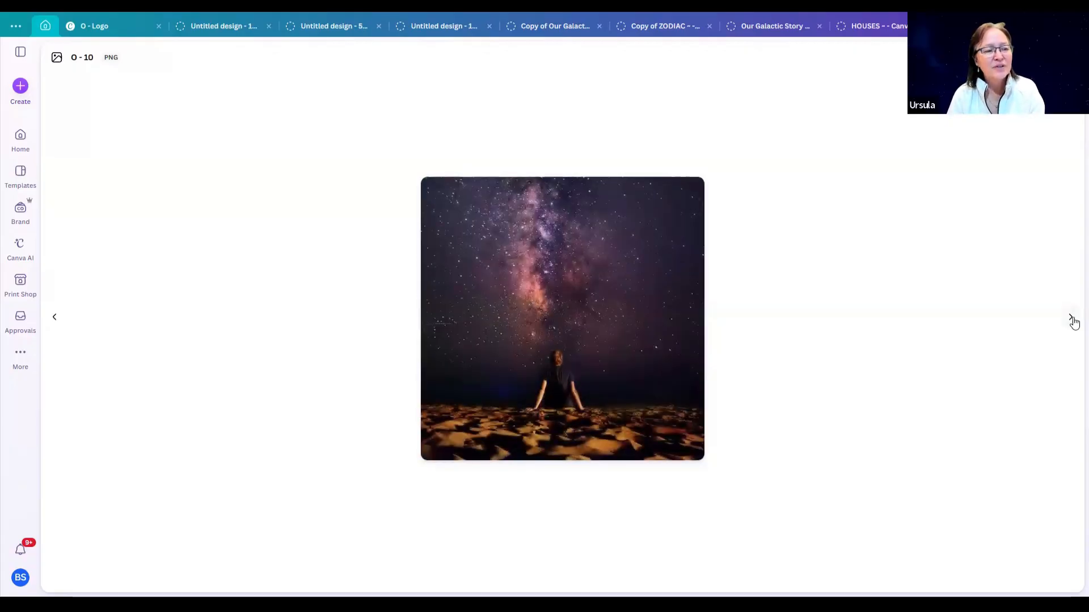
pyautogui.click(1070, 320)
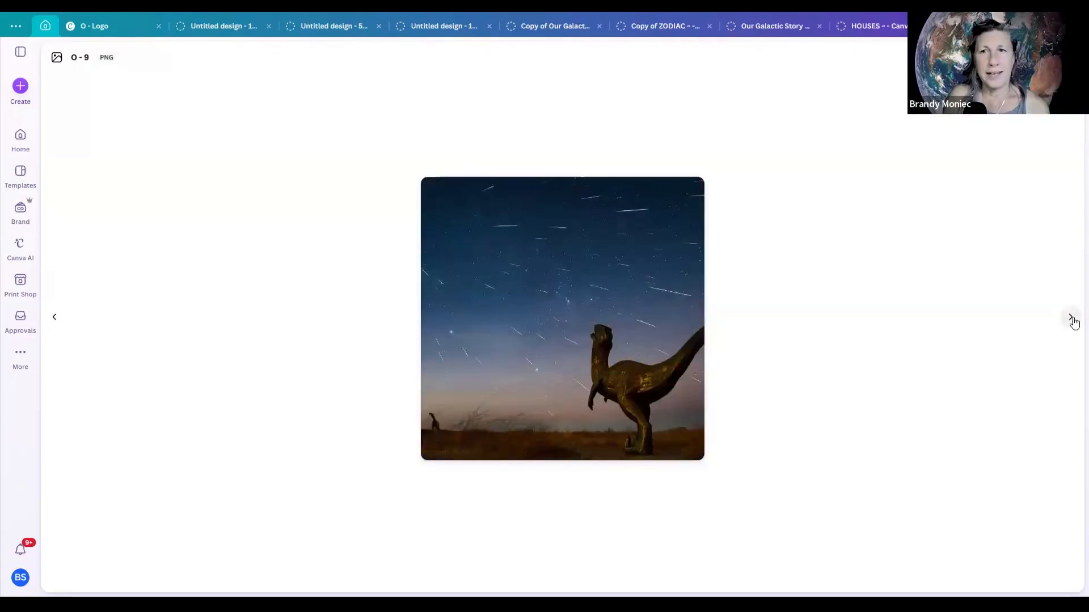
pyautogui.click(1071, 320)
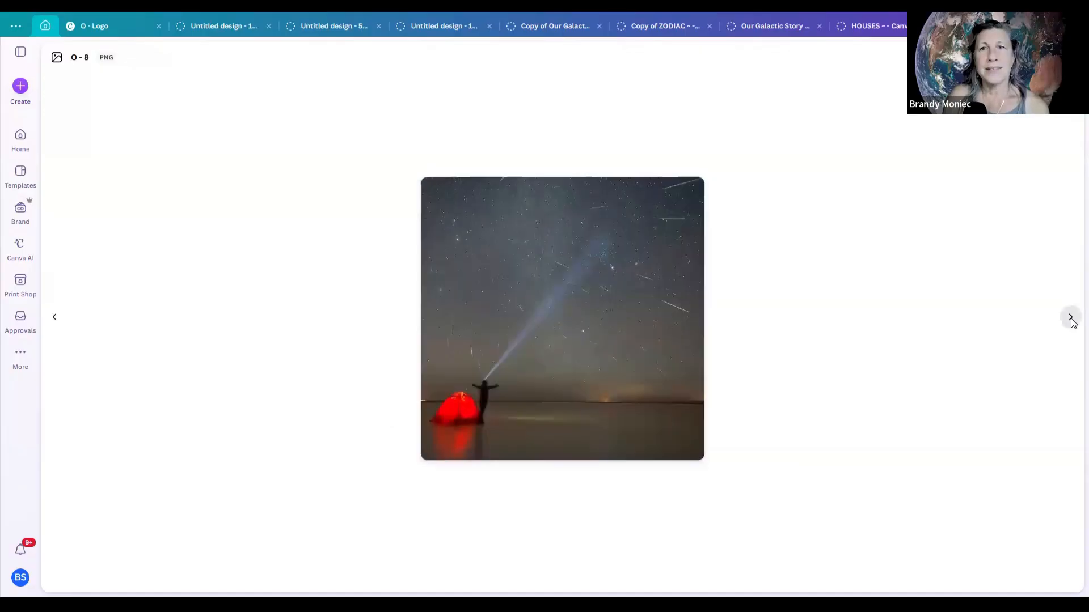
# Examine the logo-overlaid images Untitled Design - 3, 2.svg and 1.svg, going back to compare them and ending on 2.svg.
pyautogui.click(1071, 319)
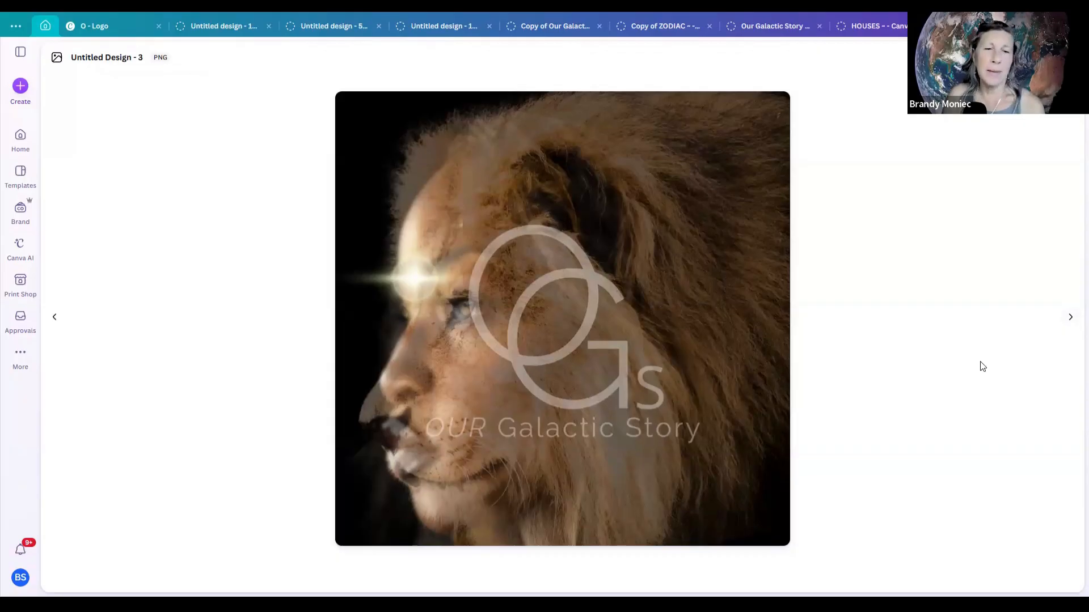
pyautogui.click(1069, 319)
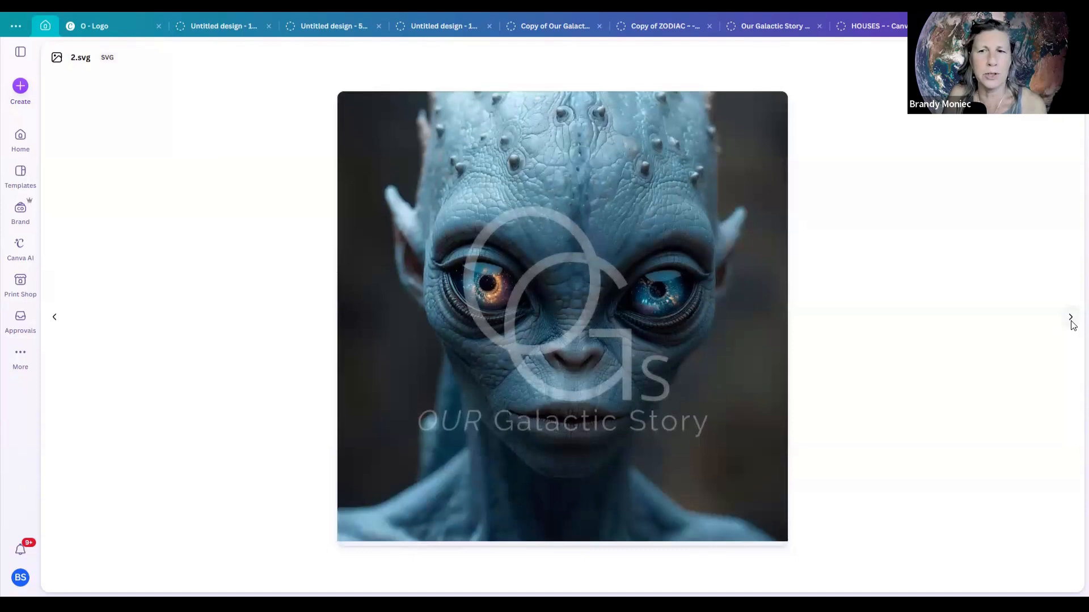
pyautogui.click(1069, 319)
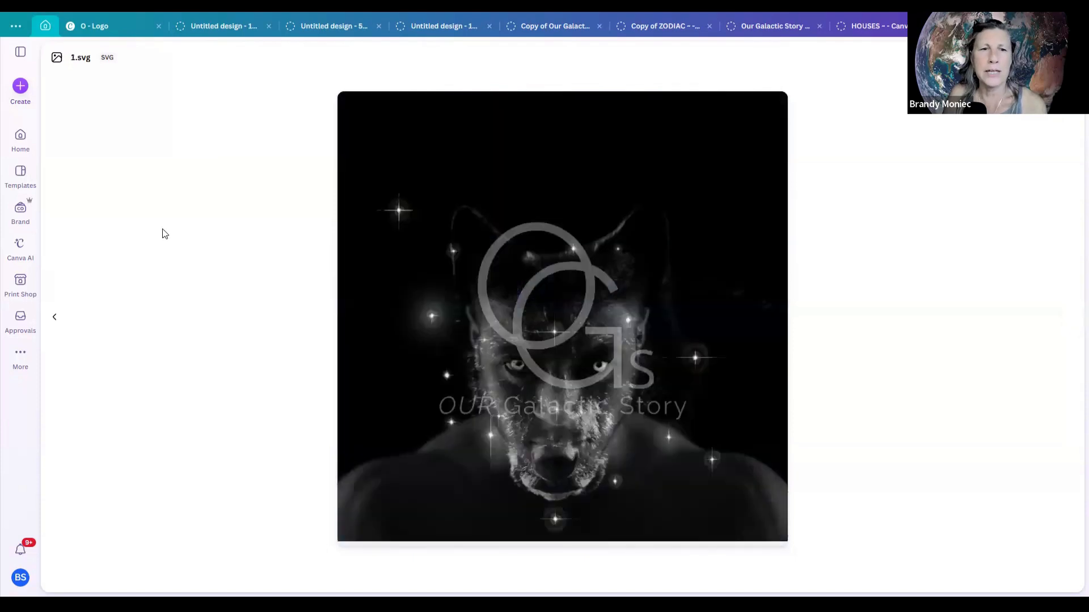
pyautogui.click(55, 320)
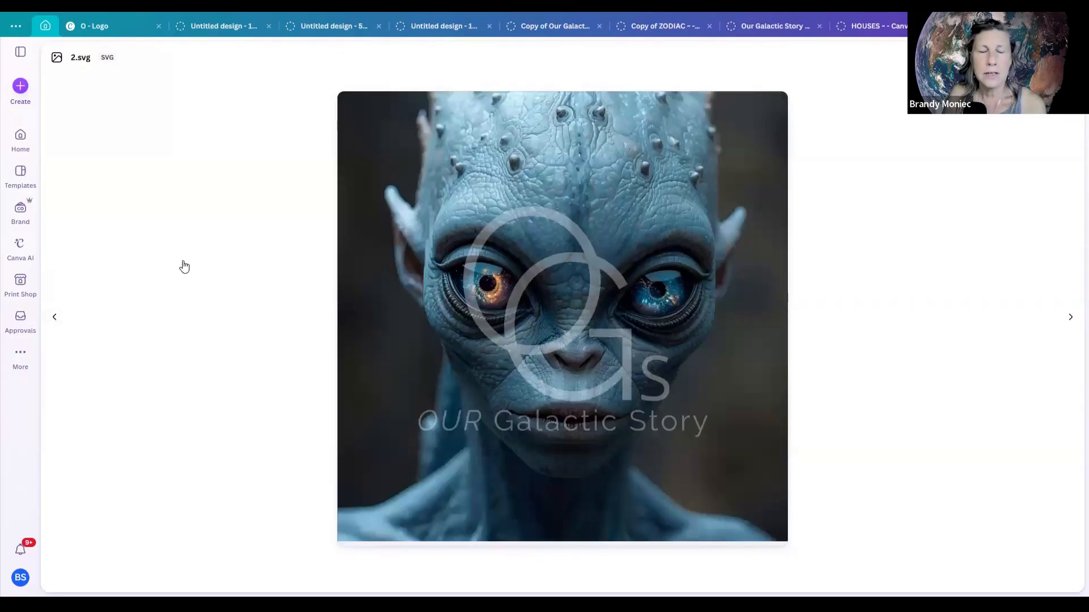
pyautogui.click(57, 319)
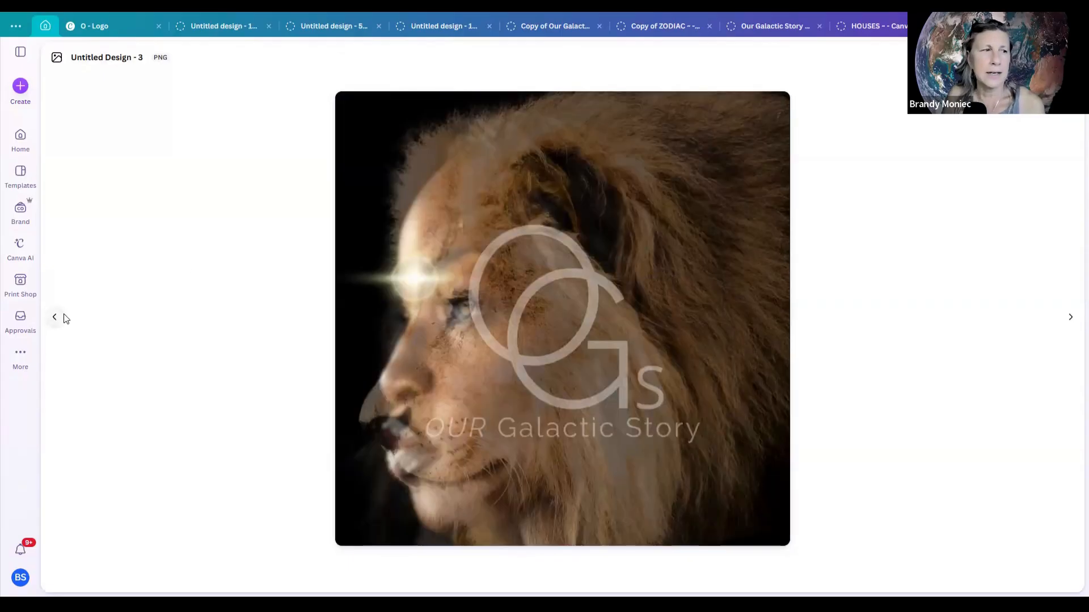
pyautogui.click(1072, 322)
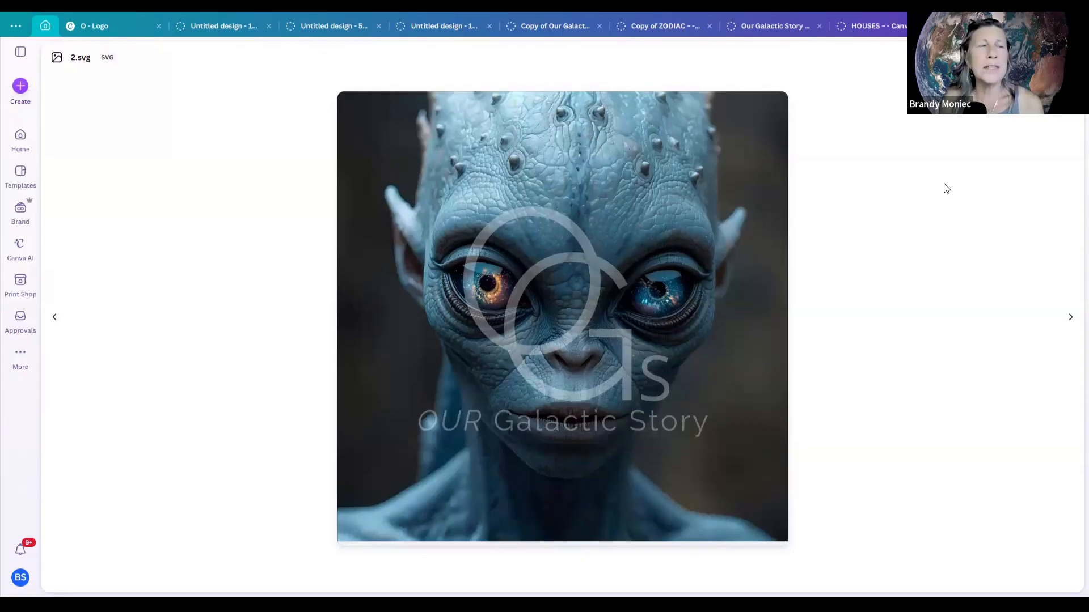
# Close the image preview and review the brand kit's color palettes.
pyautogui.click(881, 165)
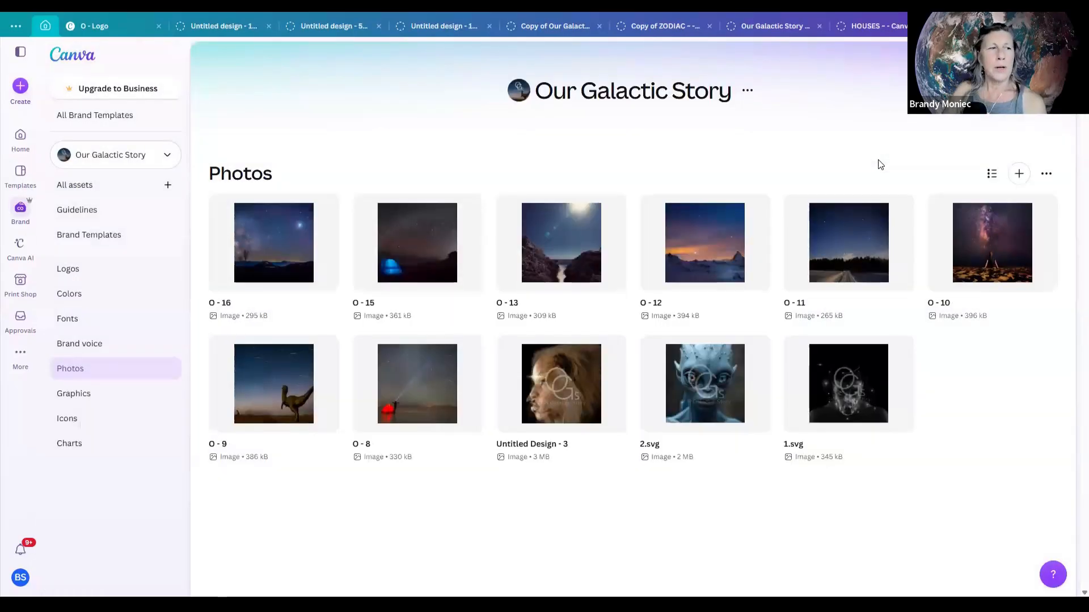
pyautogui.click(73, 298)
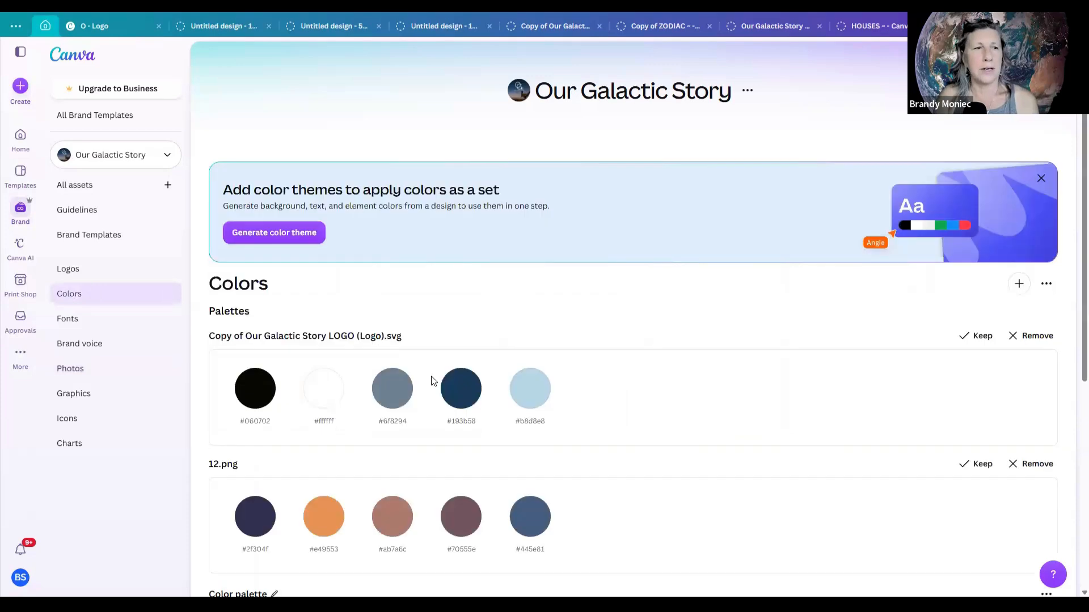
pyautogui.scroll(-4, 439, 374)
pyautogui.scroll(4, 326, 223)
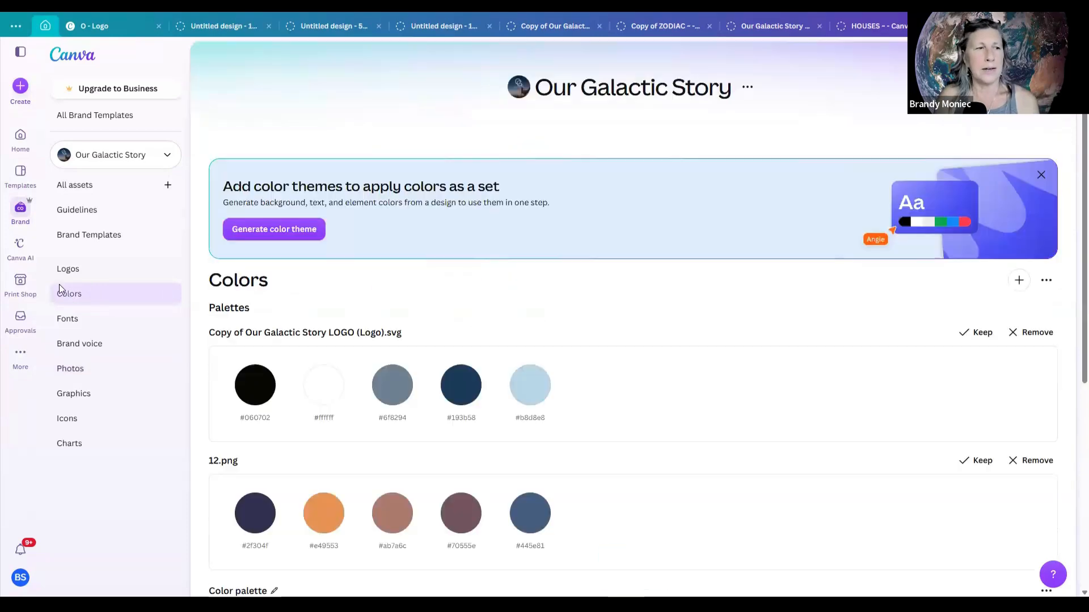
# Extract a color palette from the Untitled Design - 3 photo and check the suggested palette among the brand colors.
pyautogui.click(71, 369)
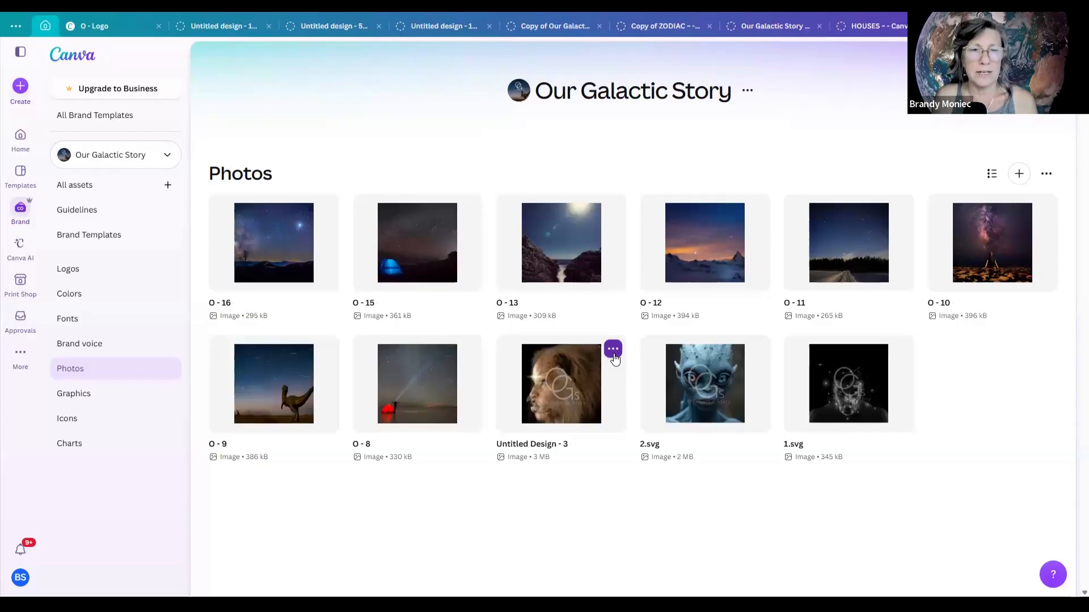
pyautogui.click(614, 355)
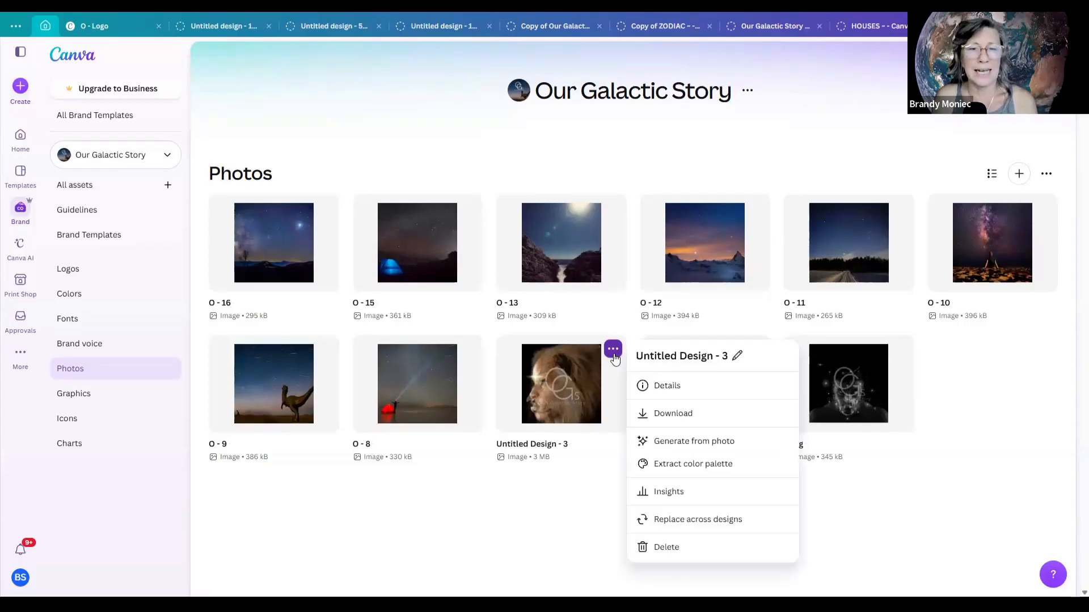
pyautogui.click(679, 465)
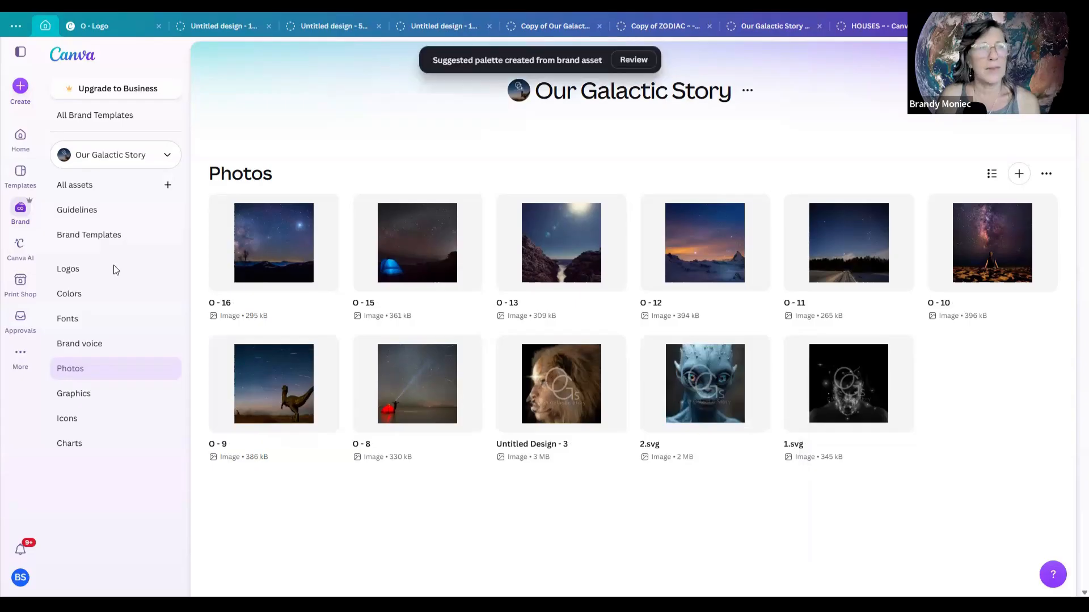
pyautogui.click(72, 296)
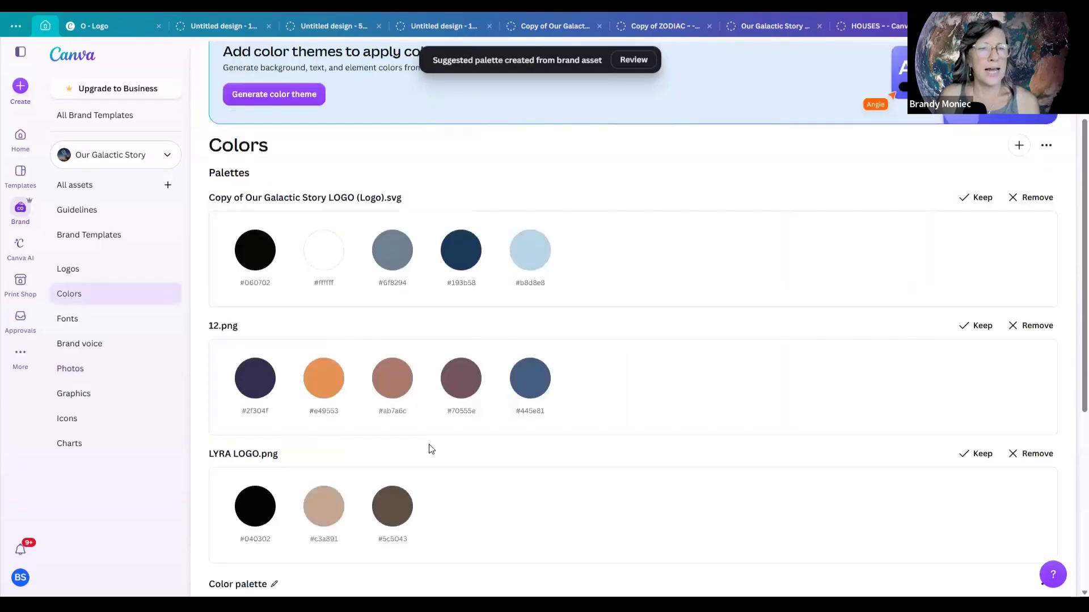
pyautogui.scroll(-3, 493, 399)
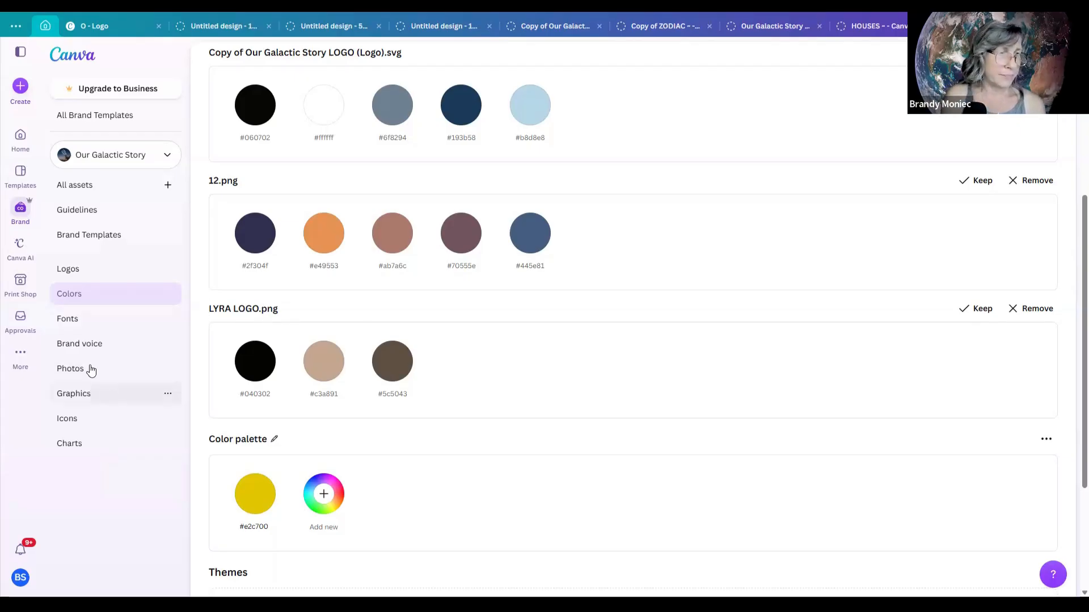
# Look through the brand kit's Graphics, Icons and Charts categories, including the options offered for Charts.
pyautogui.click(95, 400)
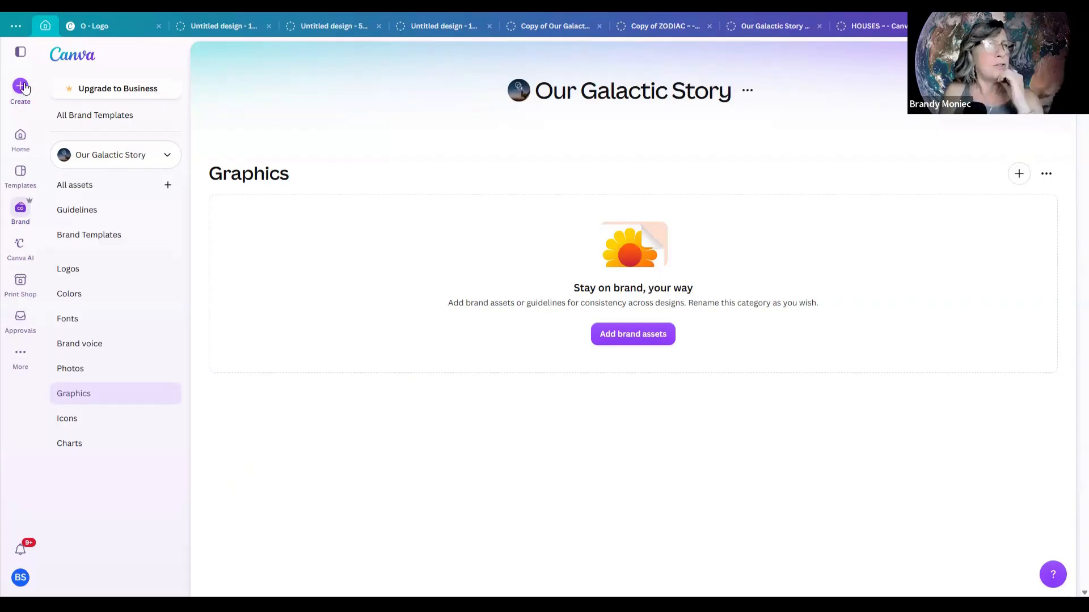
pyautogui.moveTo(101, 29)
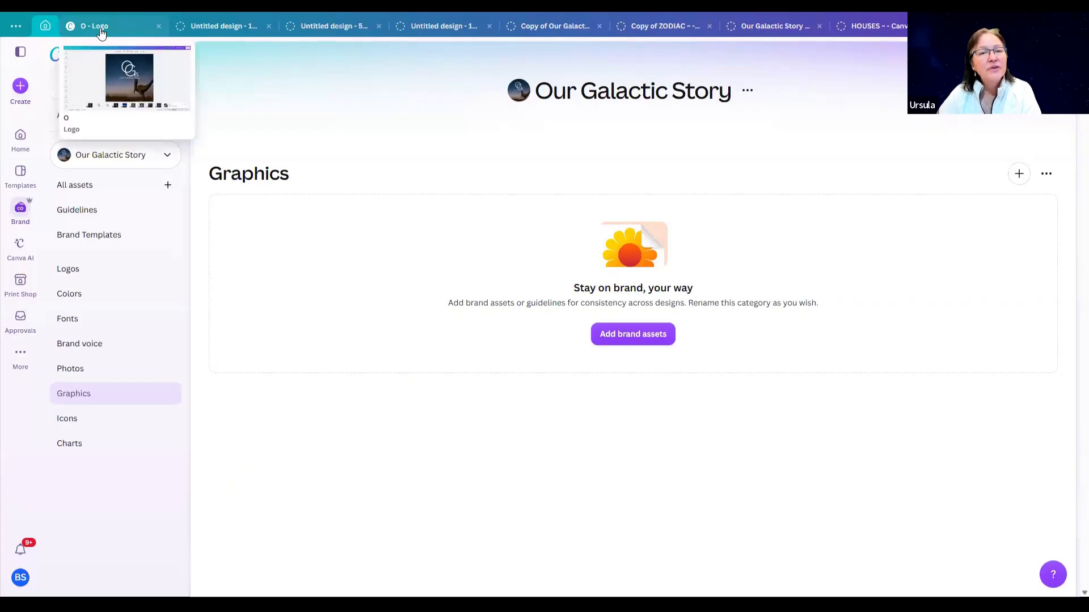
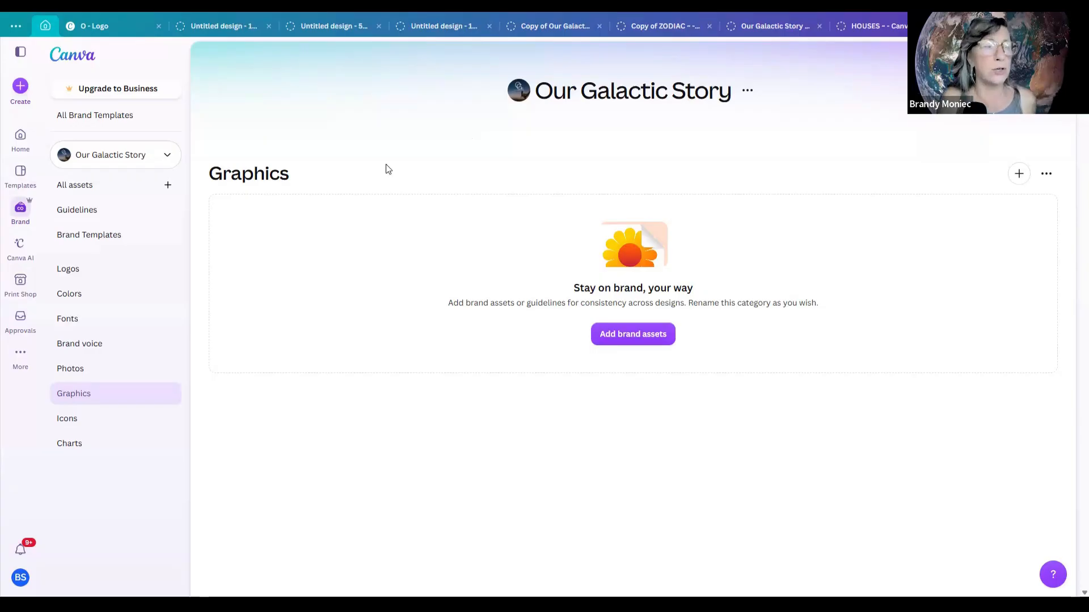
pyautogui.click(71, 425)
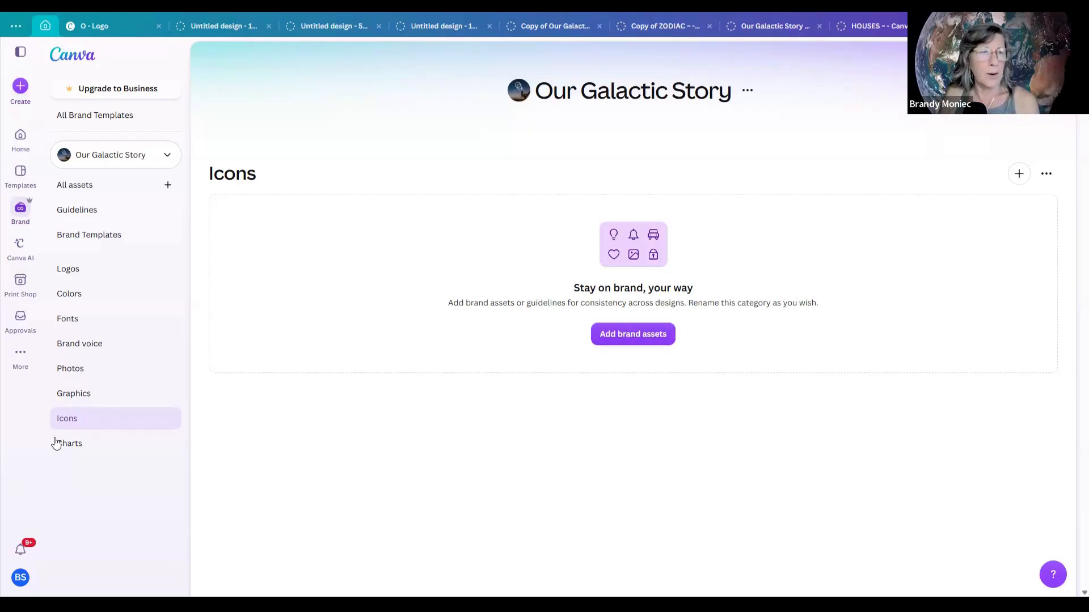
pyautogui.click(80, 435)
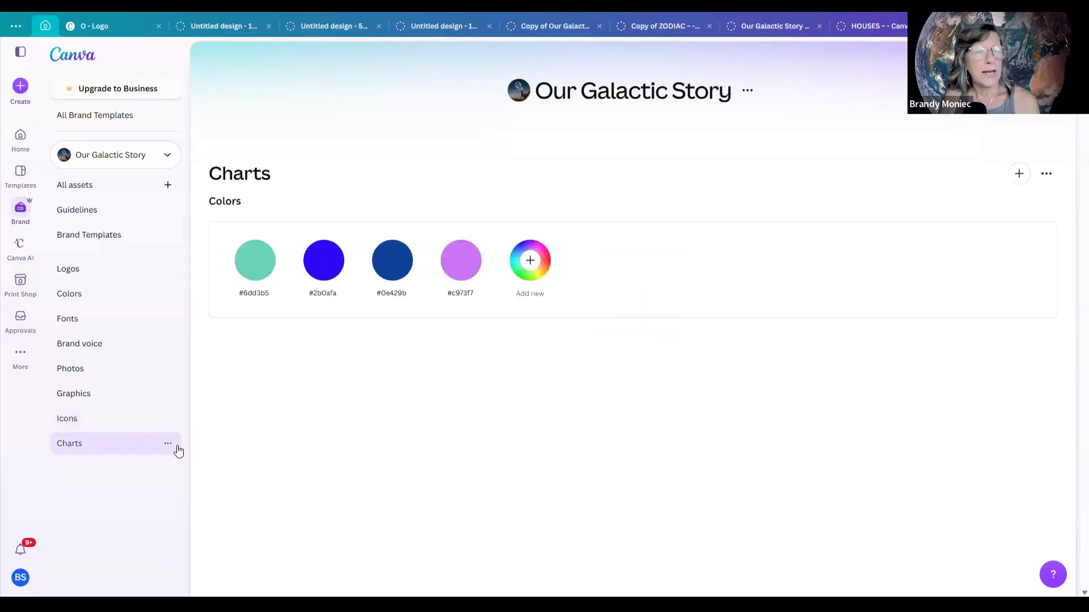
pyautogui.click(169, 444)
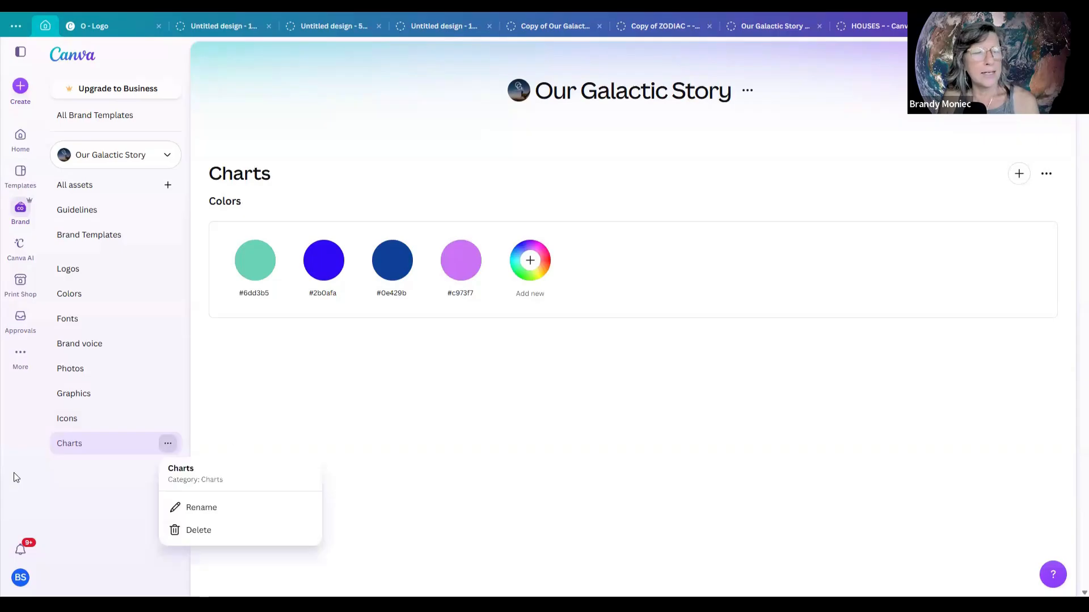
pyautogui.click(314, 438)
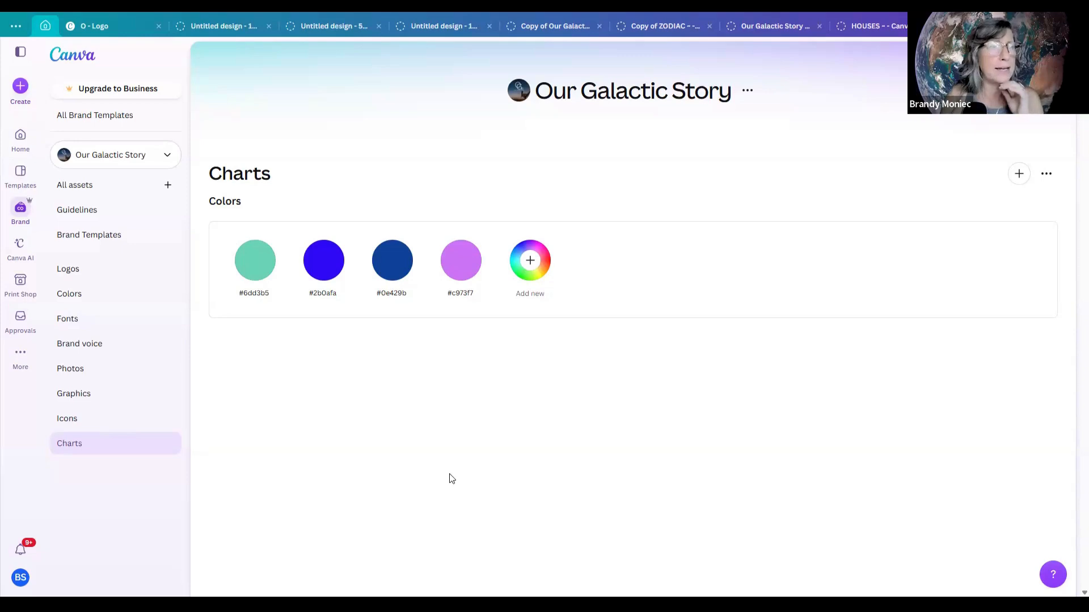
# Create a blank Instagram Post (4:5) design from the social media formats.
pyautogui.click(20, 88)
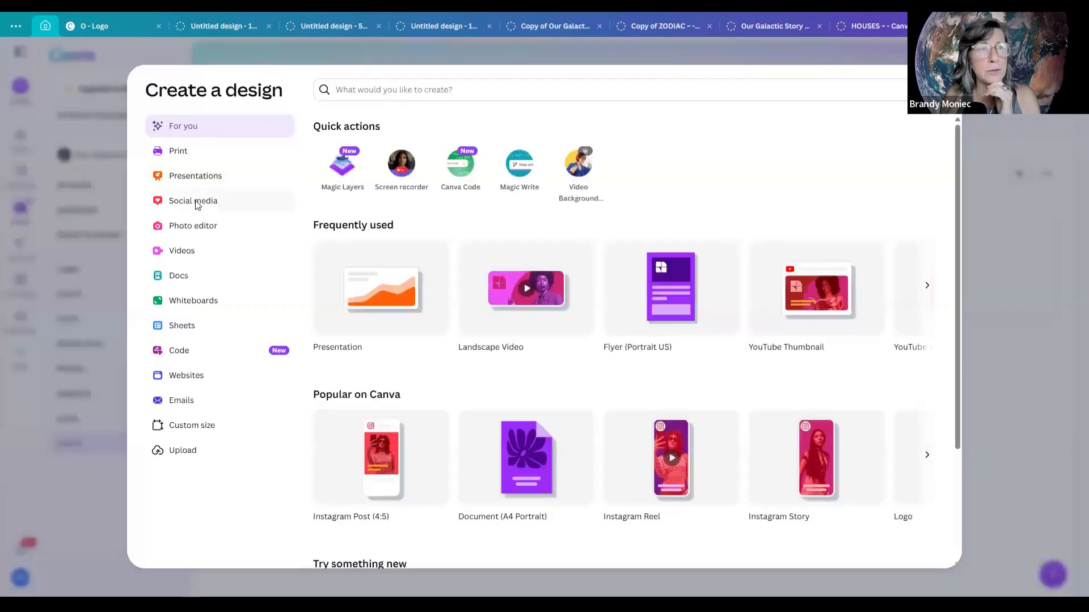
pyautogui.click(197, 203)
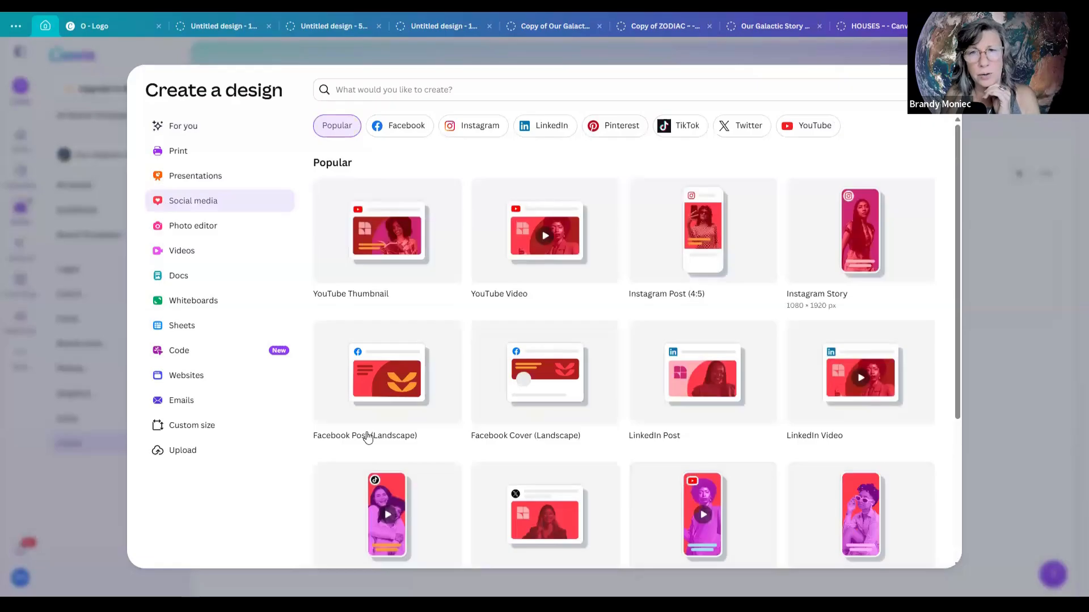
pyautogui.scroll(-4, 659, 380)
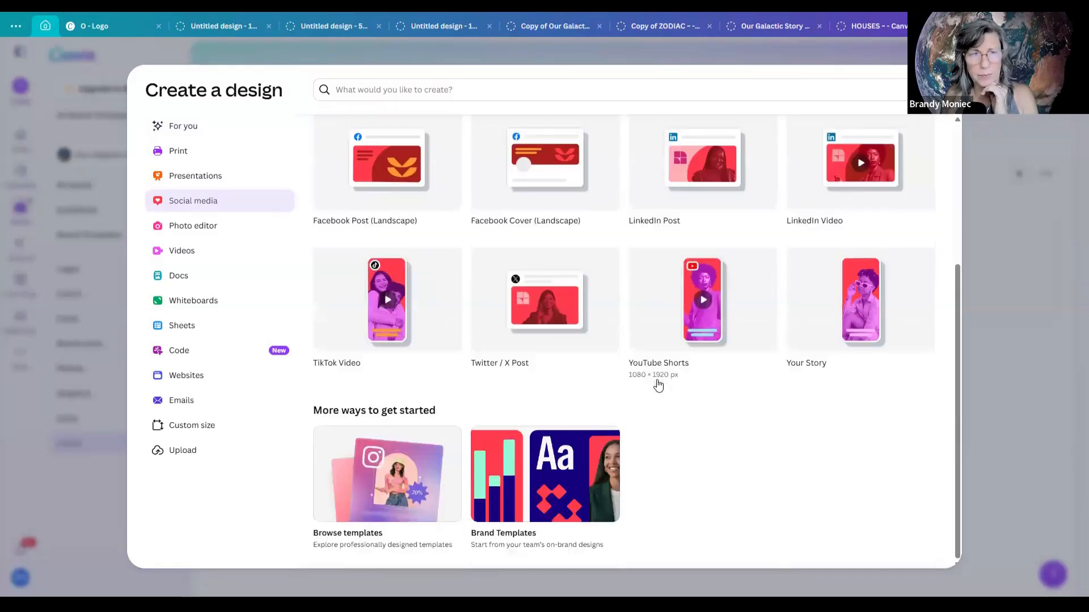
pyautogui.scroll(4, 658, 386)
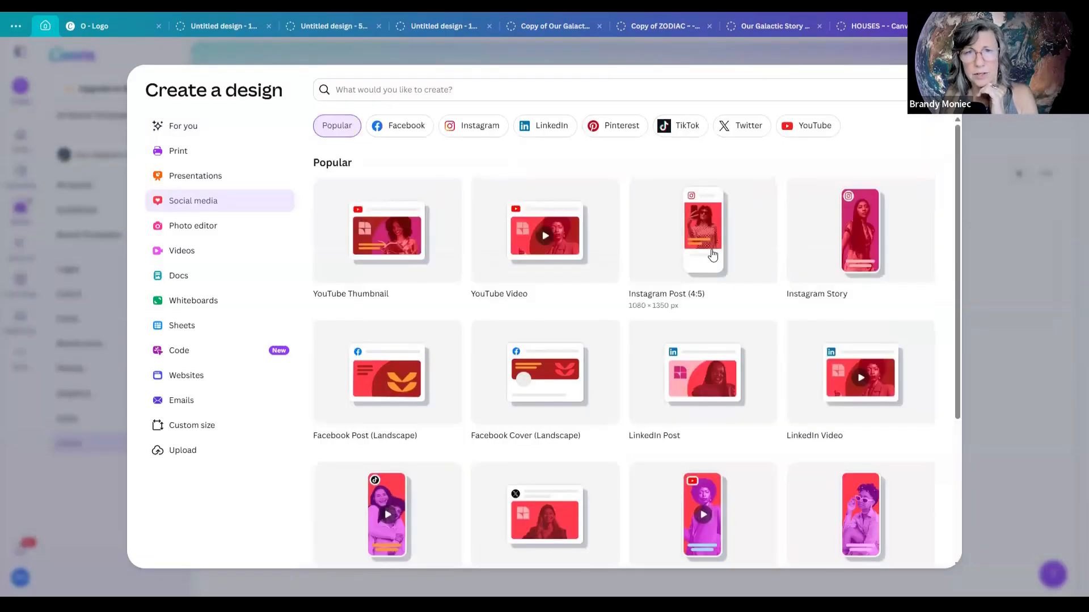
pyautogui.click(713, 255)
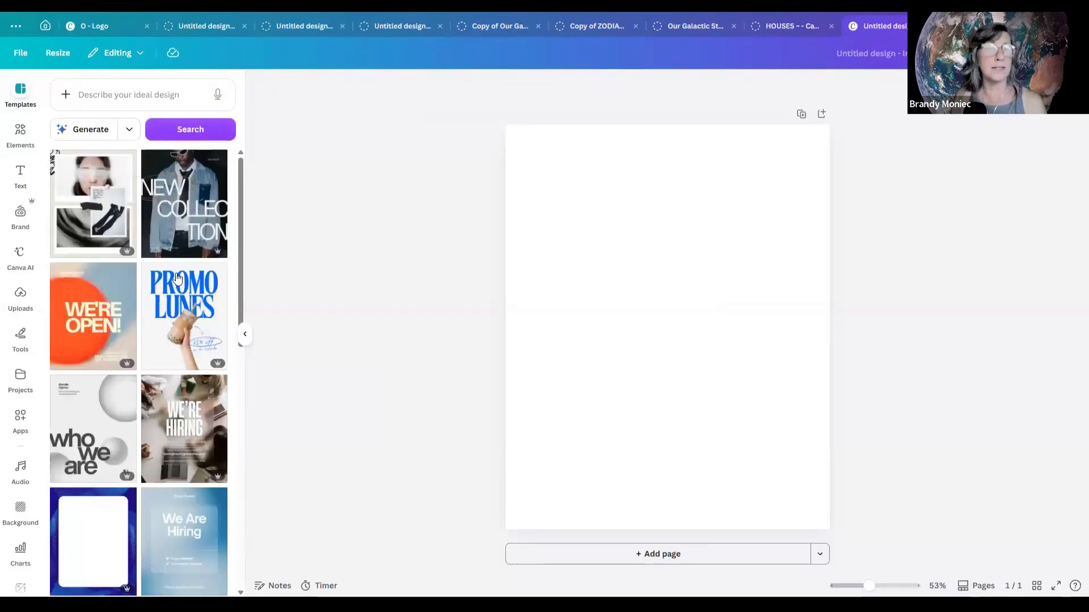
# Switch the brand assets in the design editor from Just Waking Up to the Our Galactic Story brand kit.
pyautogui.scroll(-5, 180, 163)
pyautogui.scroll(5, 142, 340)
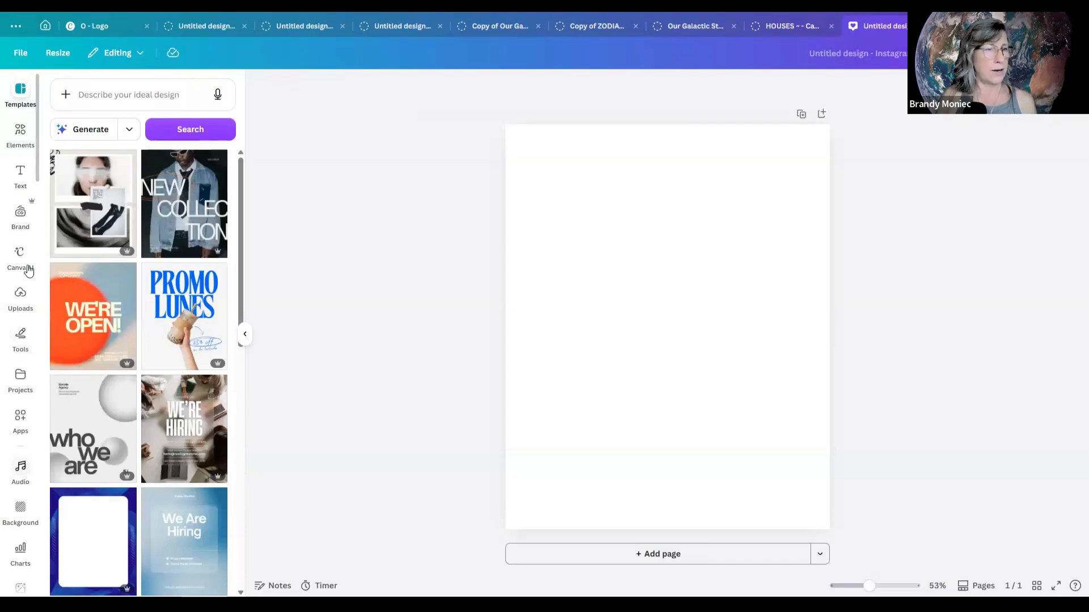
pyautogui.click(23, 219)
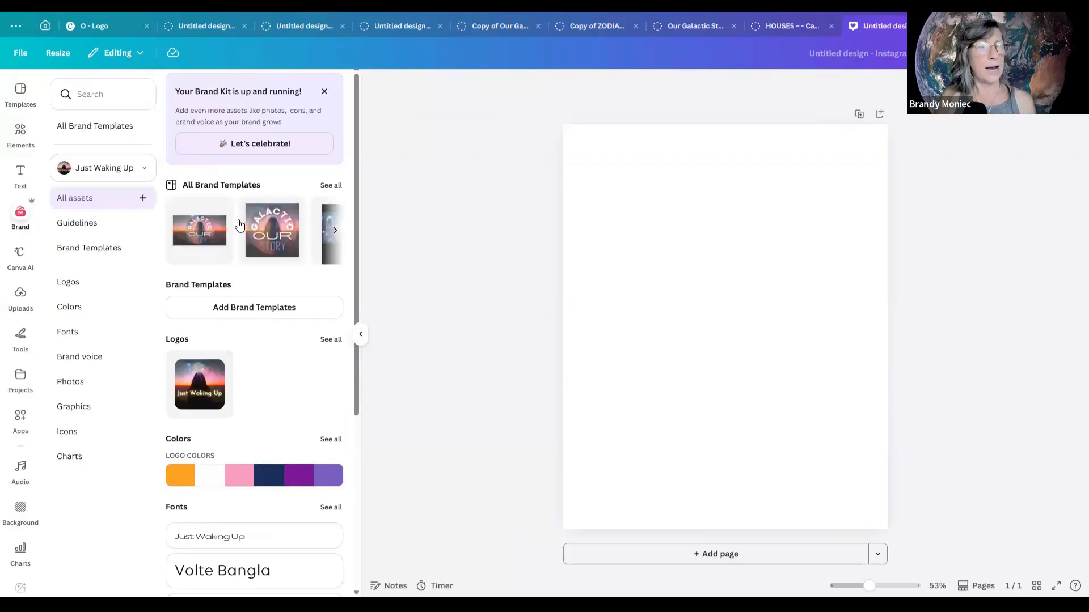
pyautogui.click(143, 179)
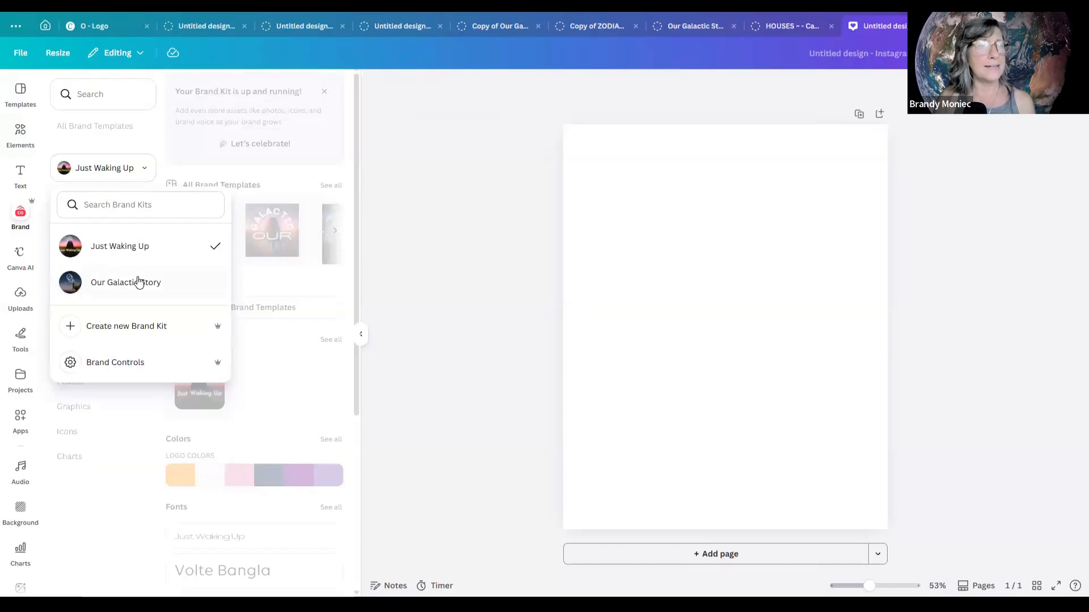
pyautogui.click(139, 282)
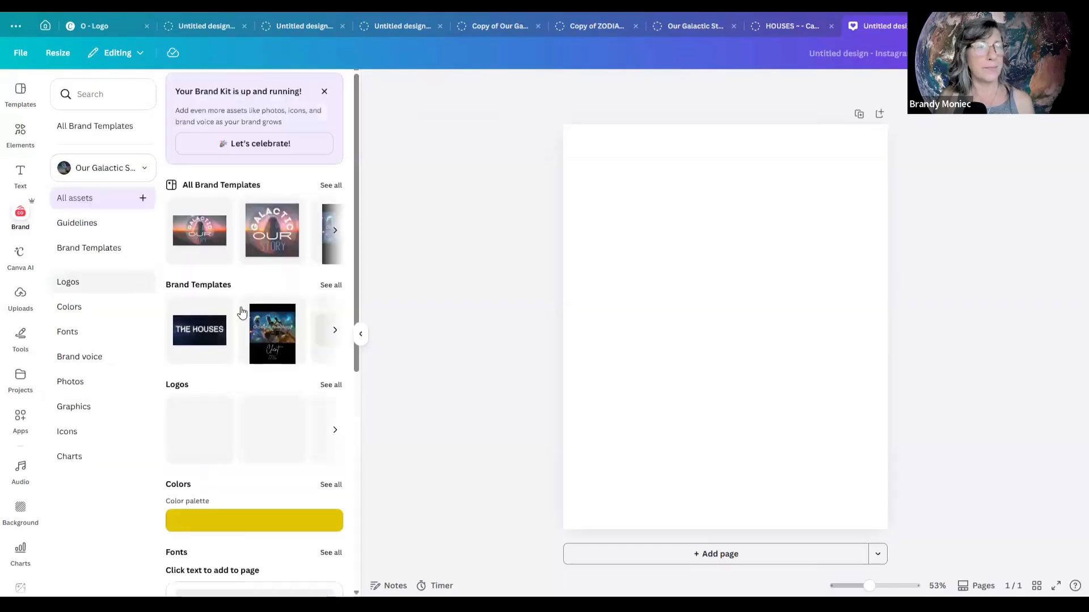
# Add the lion photo with the logo overlay from the brand photos and set it as the first page's background.
pyautogui.scroll(-1, 249, 309)
pyautogui.scroll(-2, 258, 303)
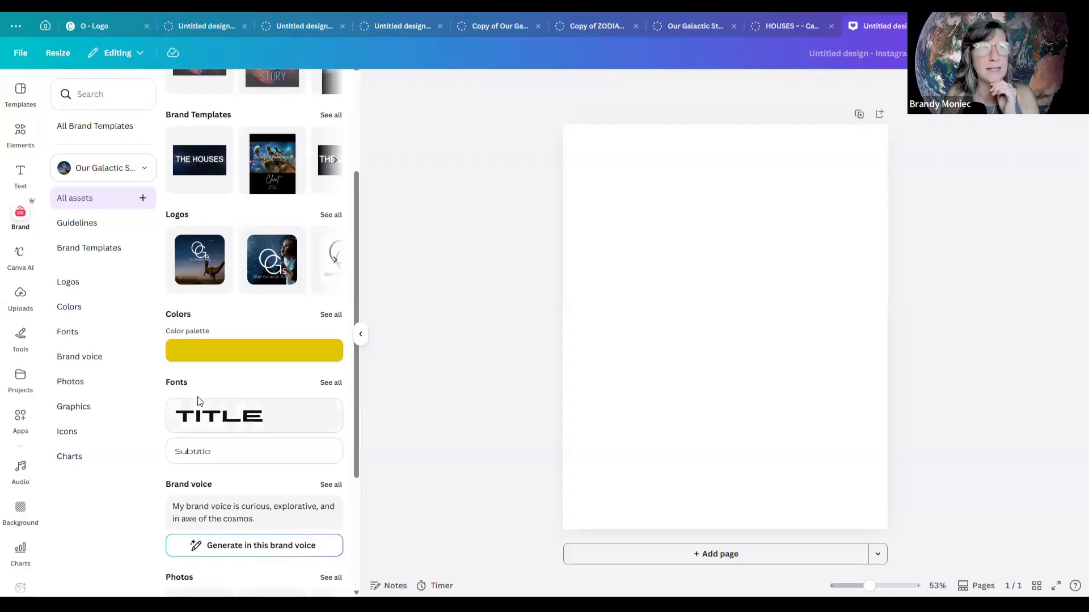
pyautogui.scroll(3, 222, 282)
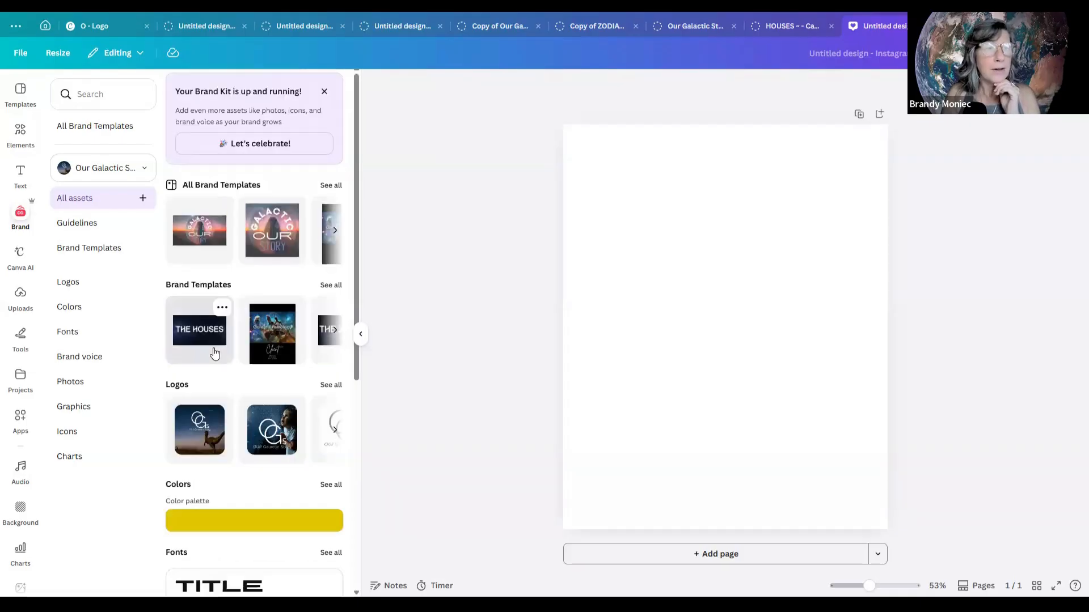
pyautogui.scroll(-6, 215, 354)
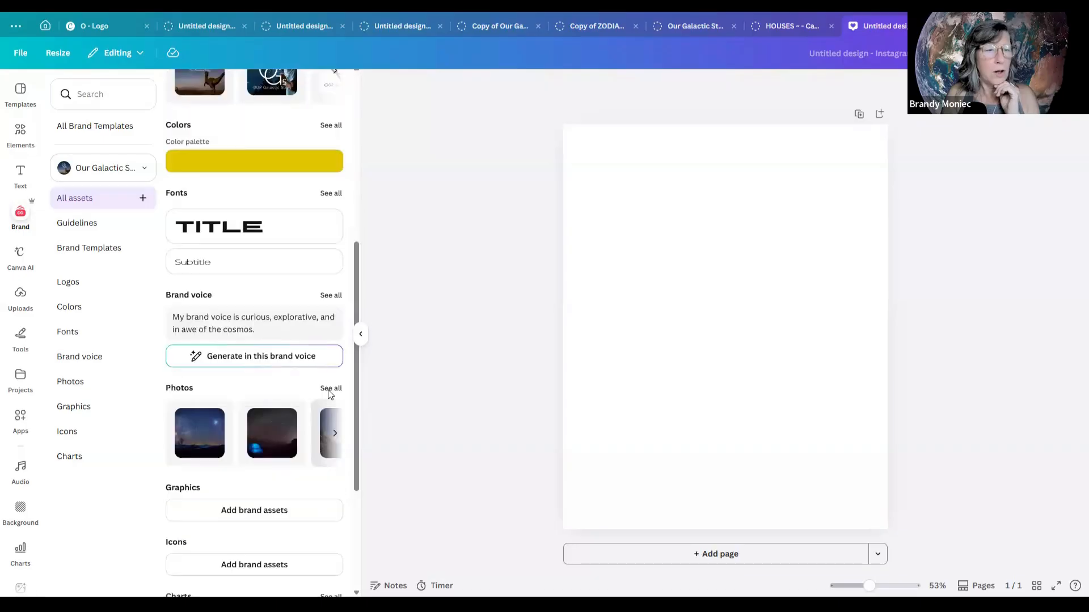
pyautogui.click(331, 389)
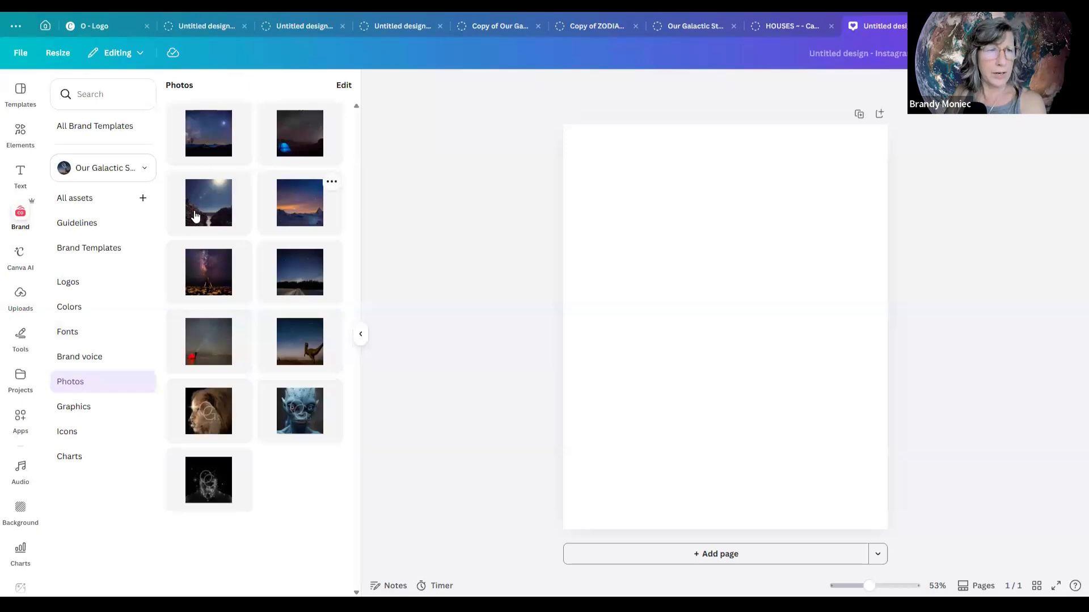
pyautogui.click(211, 408)
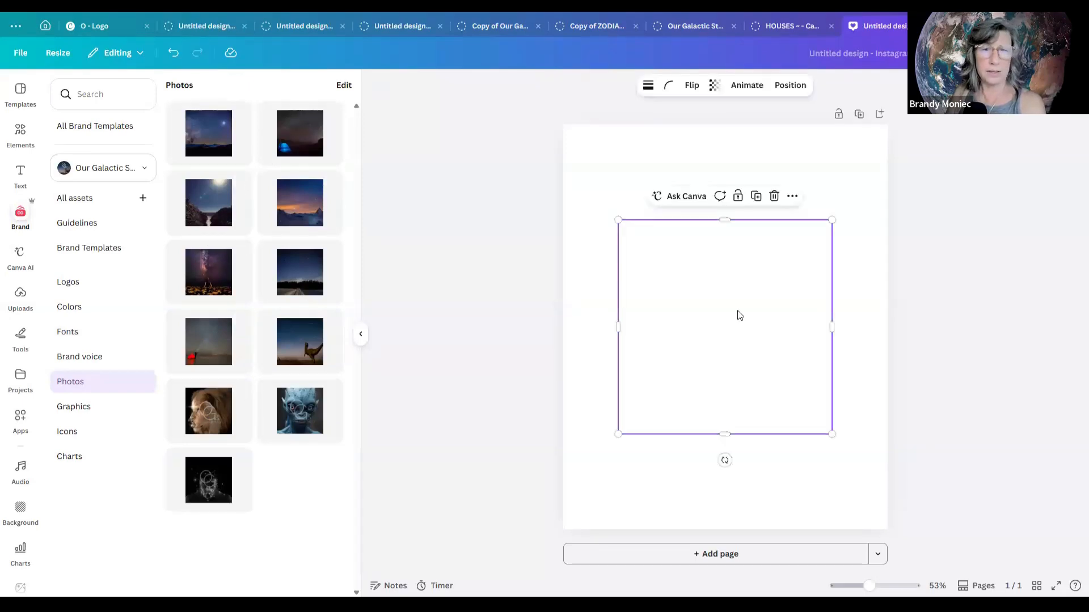
pyautogui.rightClick(763, 417)
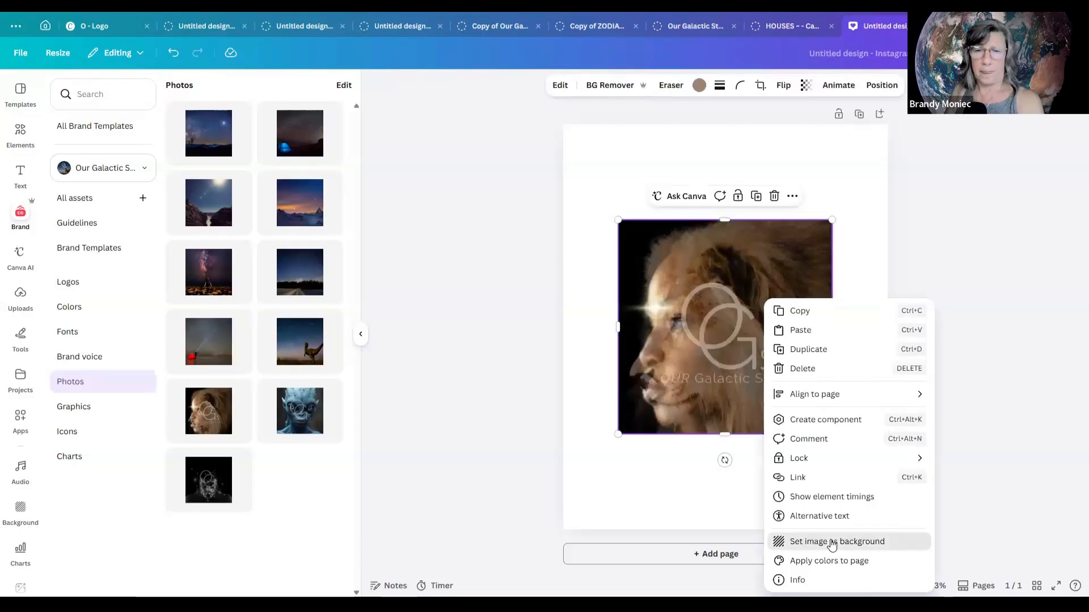
pyautogui.click(884, 542)
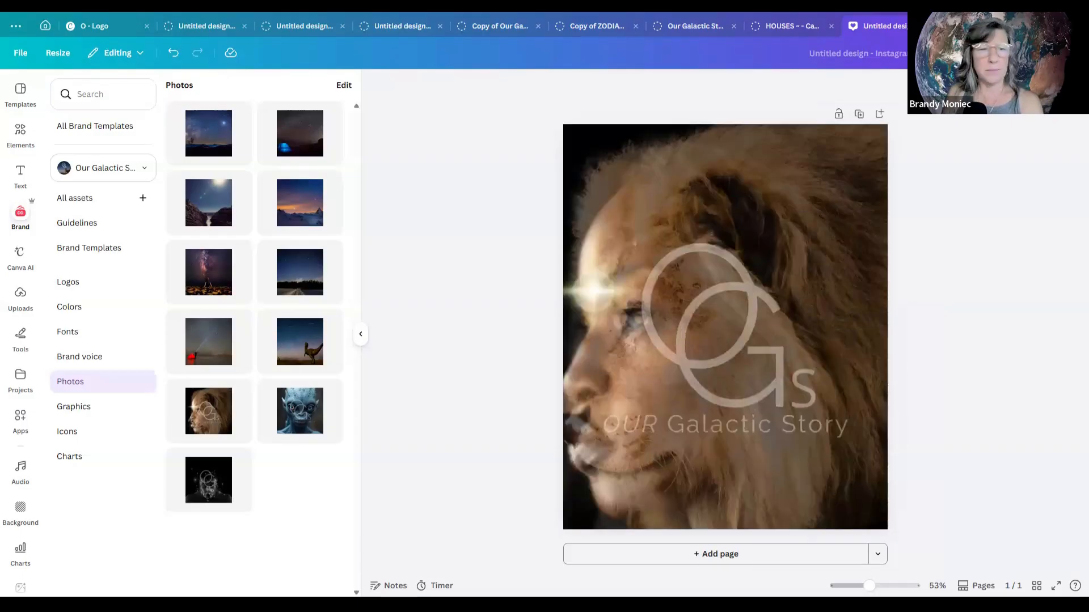
# Add a second page and set the brand photo of the dinosaur under the starry sky as its background.
pyautogui.click(703, 554)
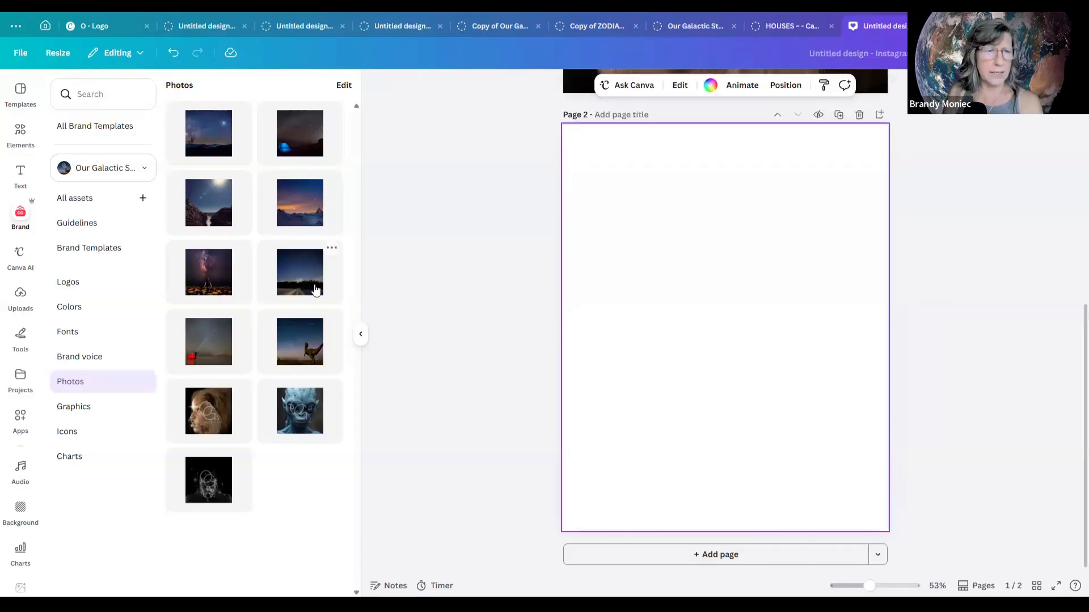
pyautogui.click(306, 348)
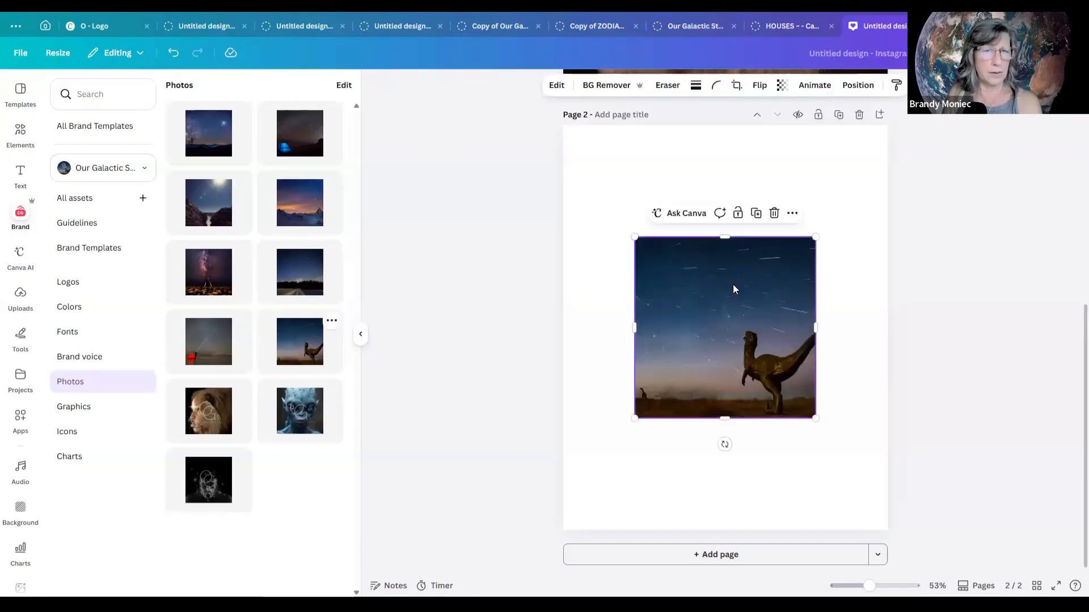
pyautogui.rightClick(732, 284)
pyautogui.click(837, 542)
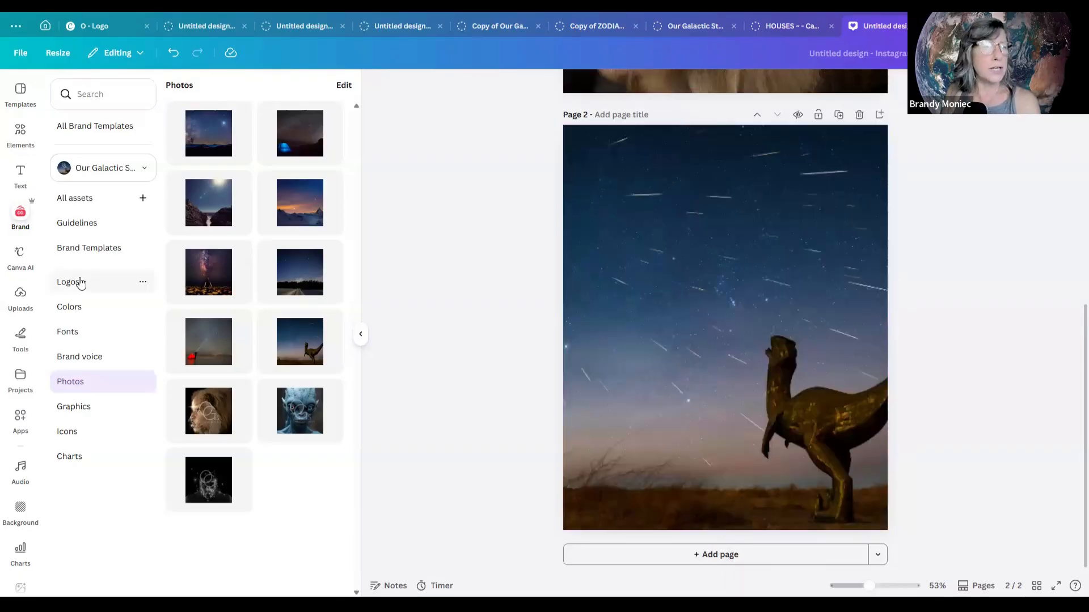
# Add the white transparent Our Galactic Story logo to the second page and place it in the sky above the dinosaur.
pyautogui.click(80, 283)
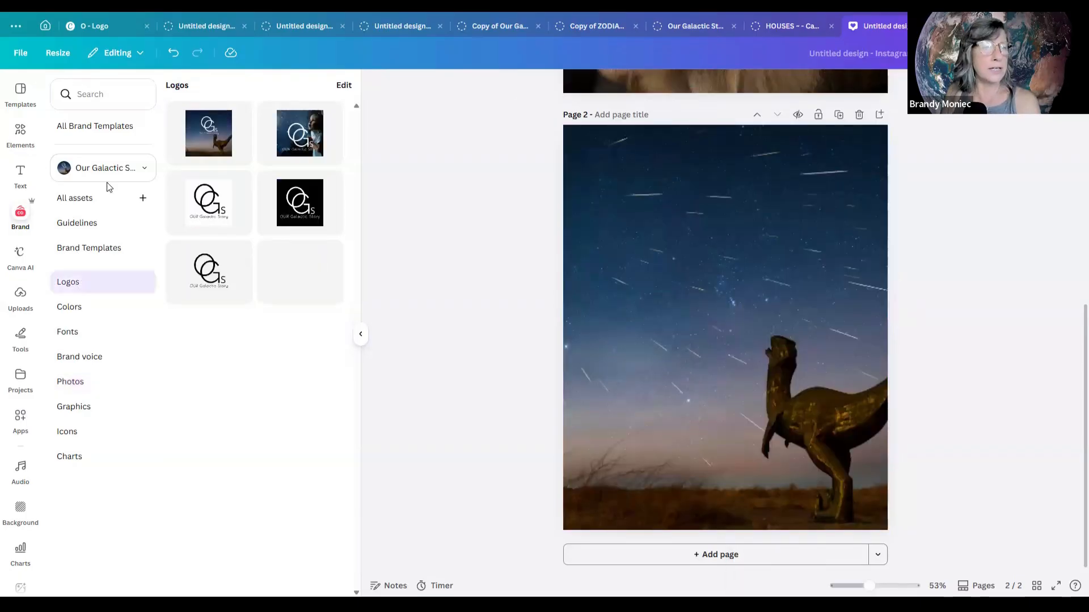
pyautogui.click(286, 285)
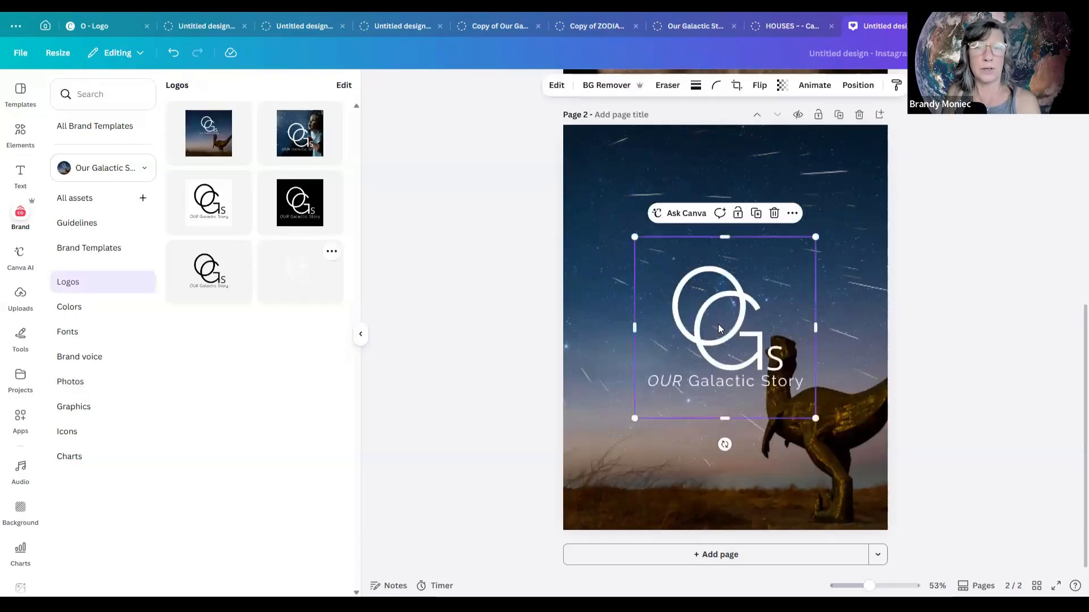
pyautogui.moveTo(723, 331); pyautogui.dragTo(726, 236)
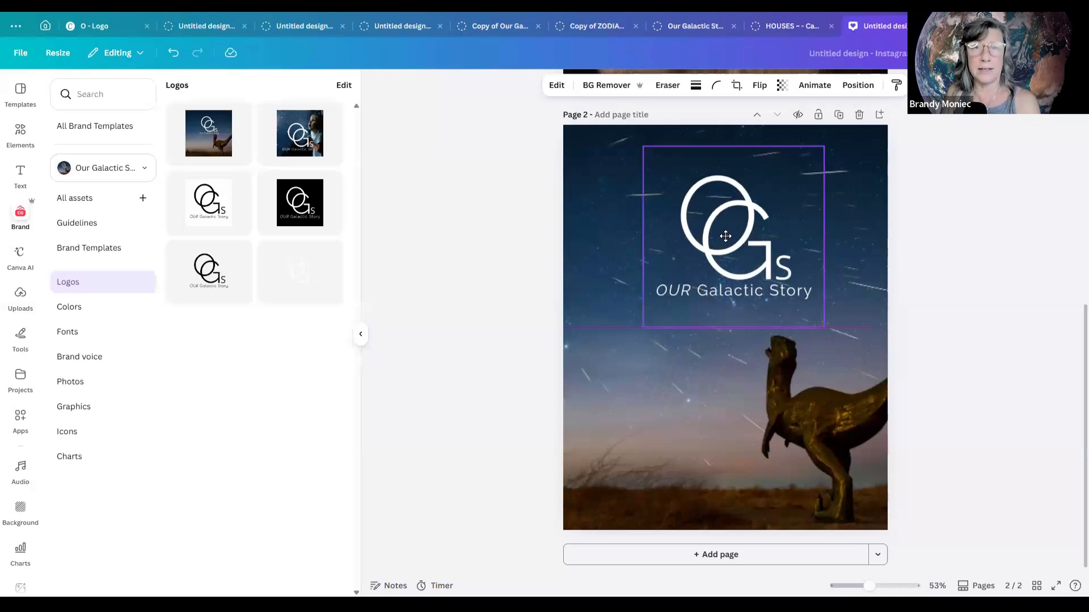
pyautogui.click(530, 482)
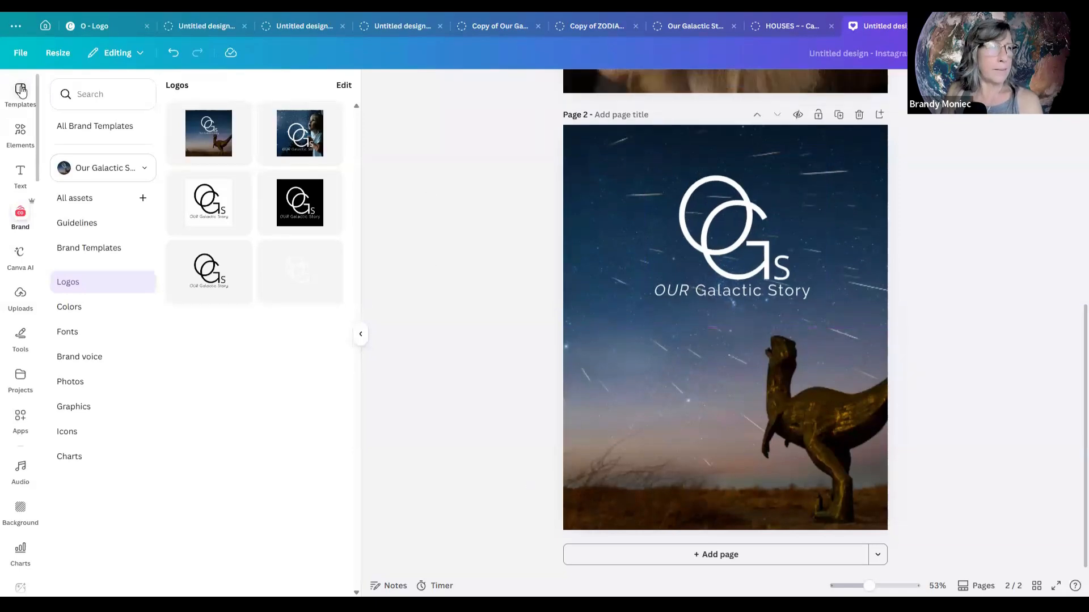
# Search the design template library for "templates".
pyautogui.click(21, 93)
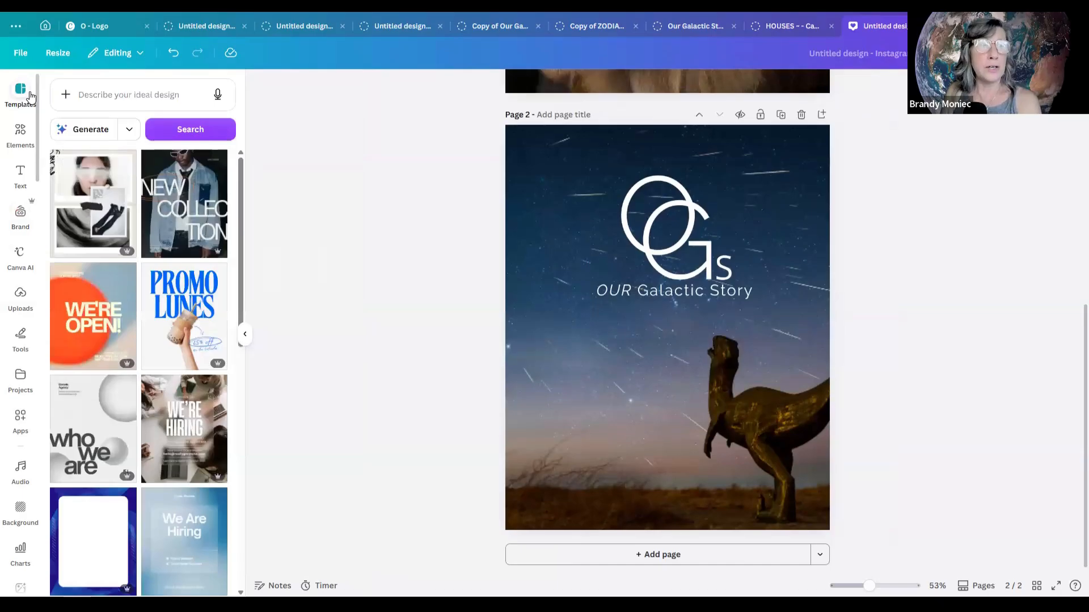
pyautogui.click(130, 133)
pyautogui.click(190, 181)
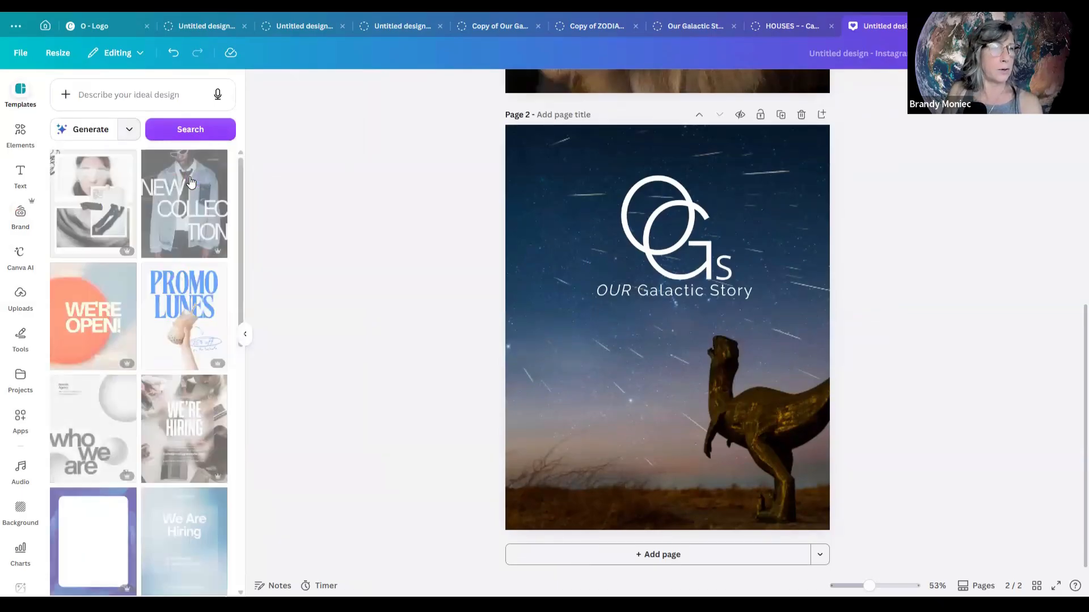
pyautogui.click(111, 94)
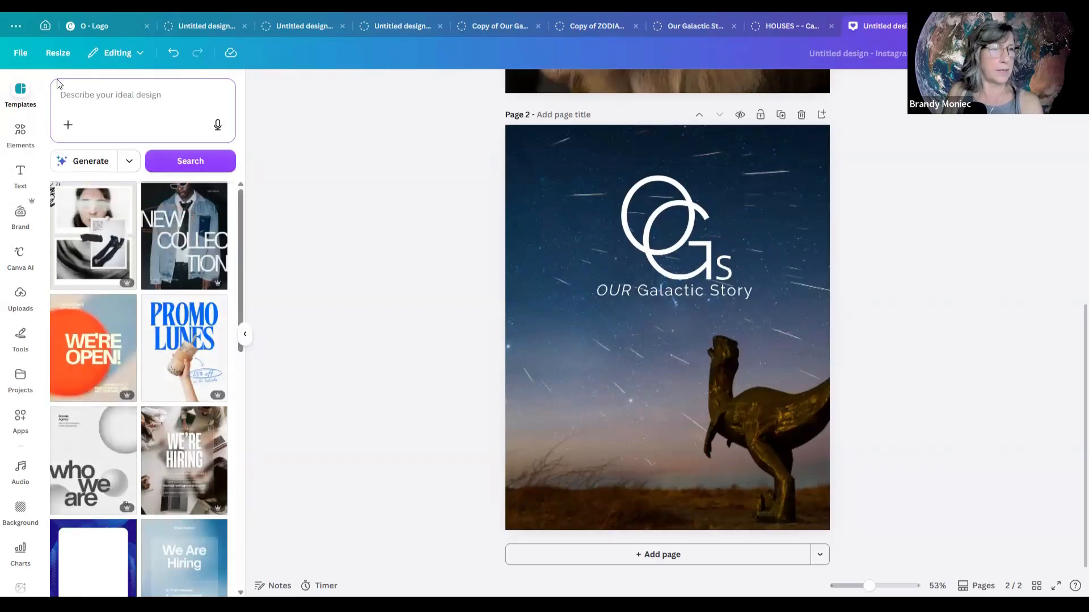
pyautogui.click(93, 93)
pyautogui.click(93, 93)
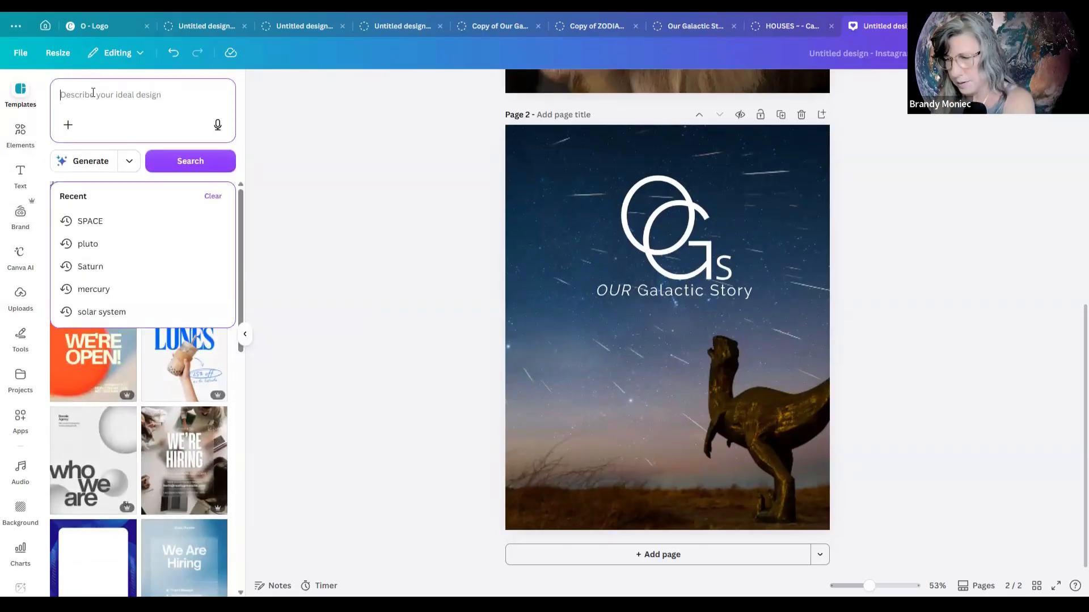
pyautogui.write('templates')
pyautogui.press('Return')
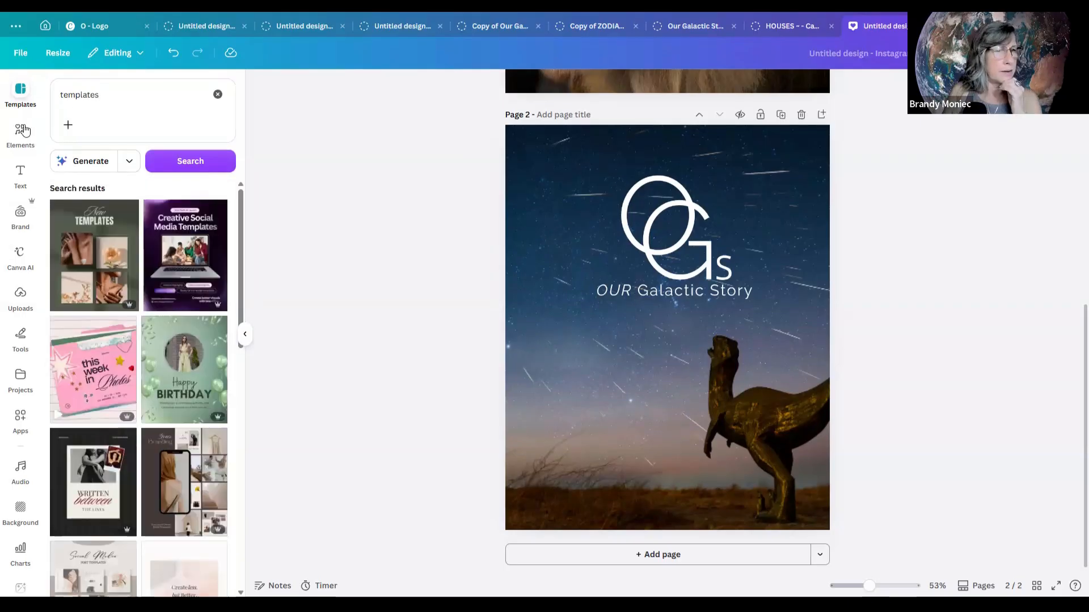
# Add a third page and apply the purple and black Creative Social Media Templates design to it.
pyautogui.click(19, 102)
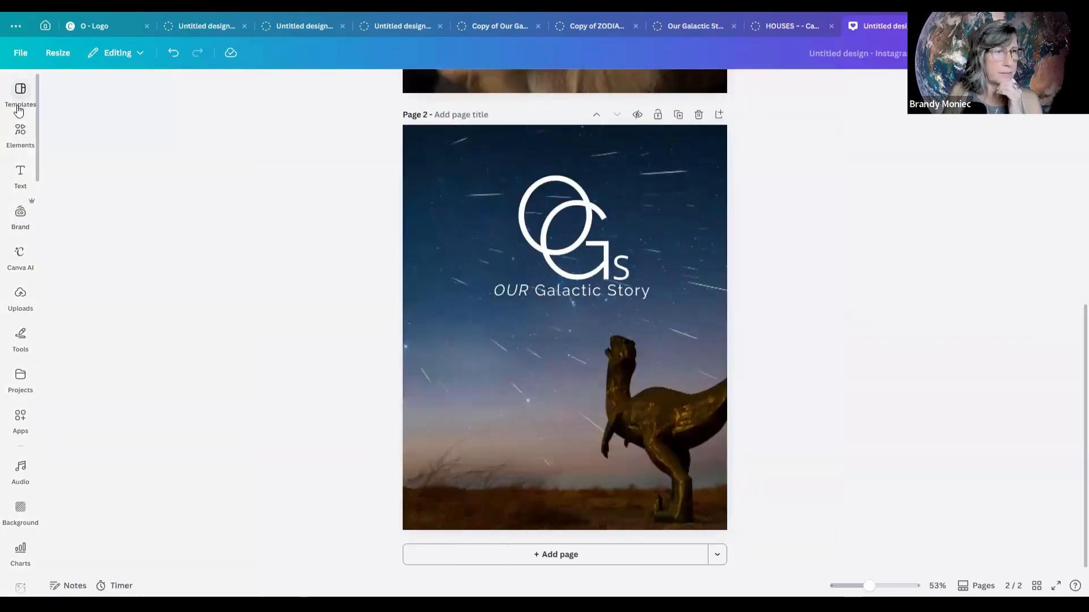
pyautogui.click(21, 96)
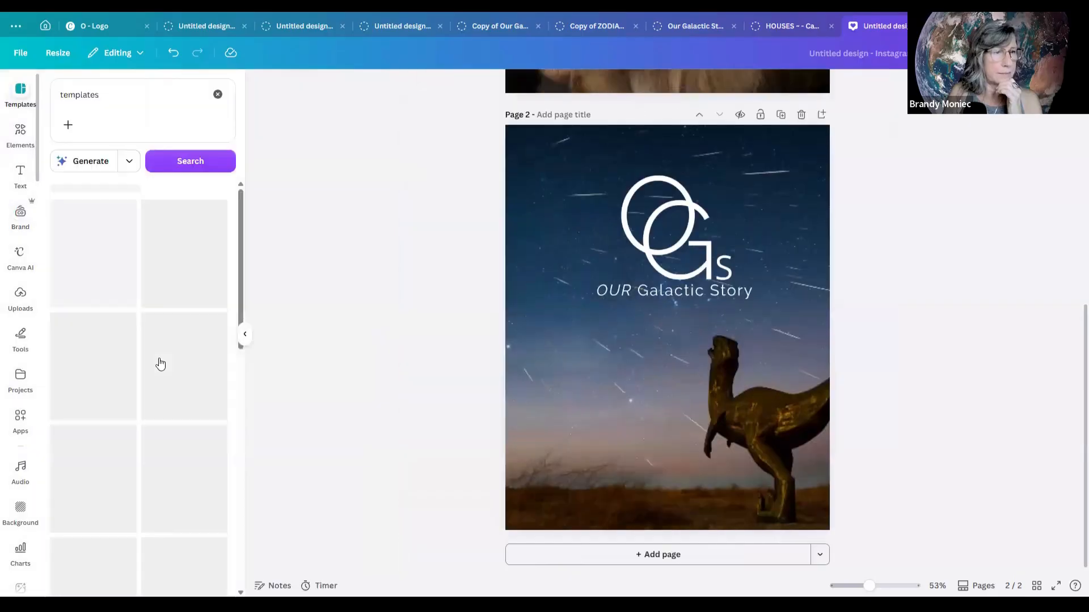
pyautogui.scroll(-5, 161, 364)
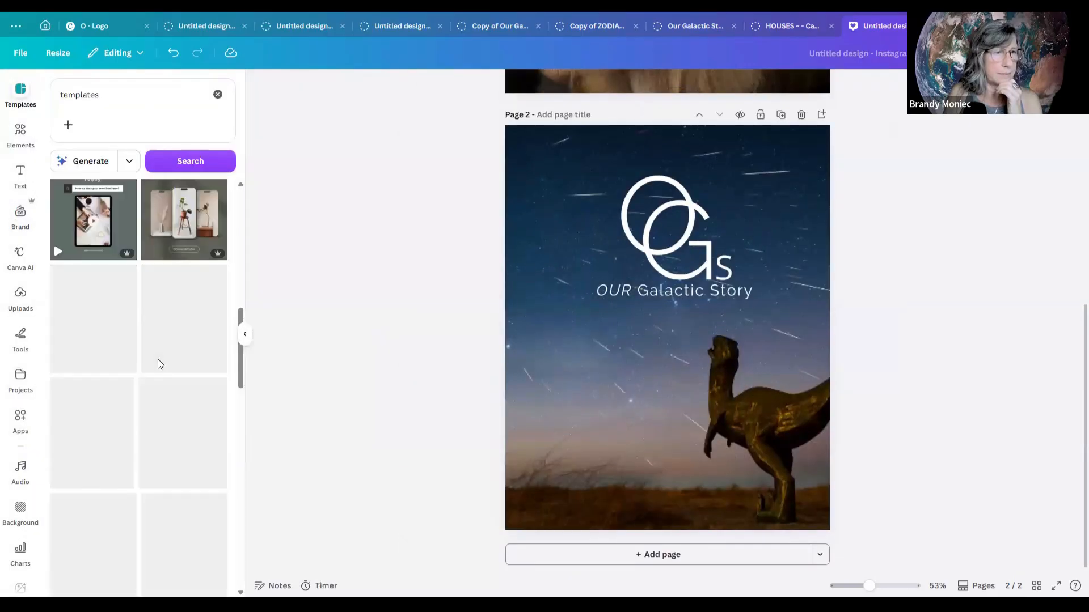
pyautogui.scroll(-2, 153, 359)
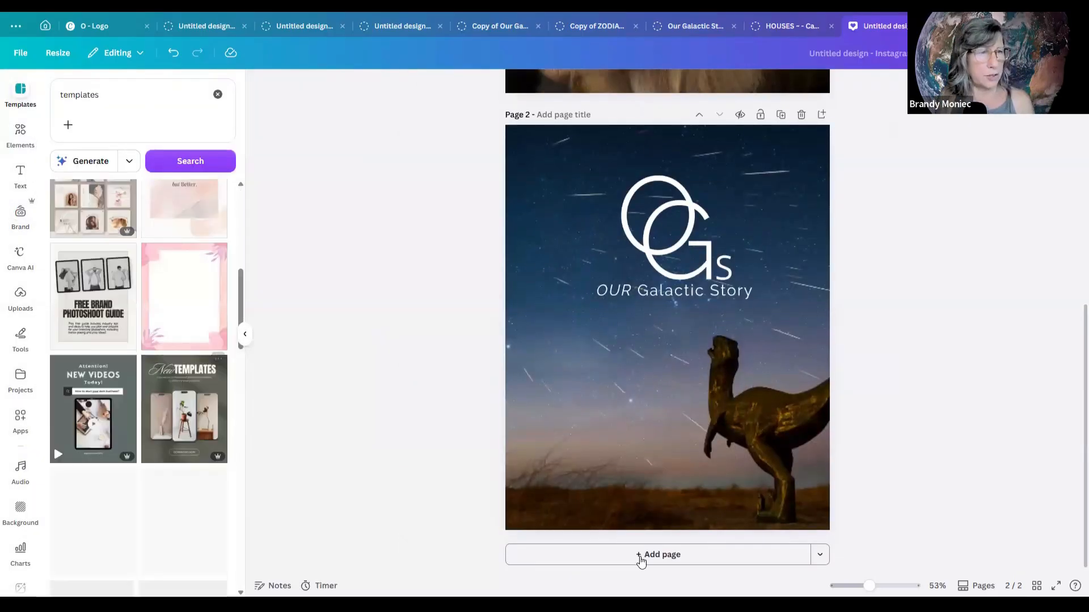
pyautogui.hotkey('ctrl', 'Return')
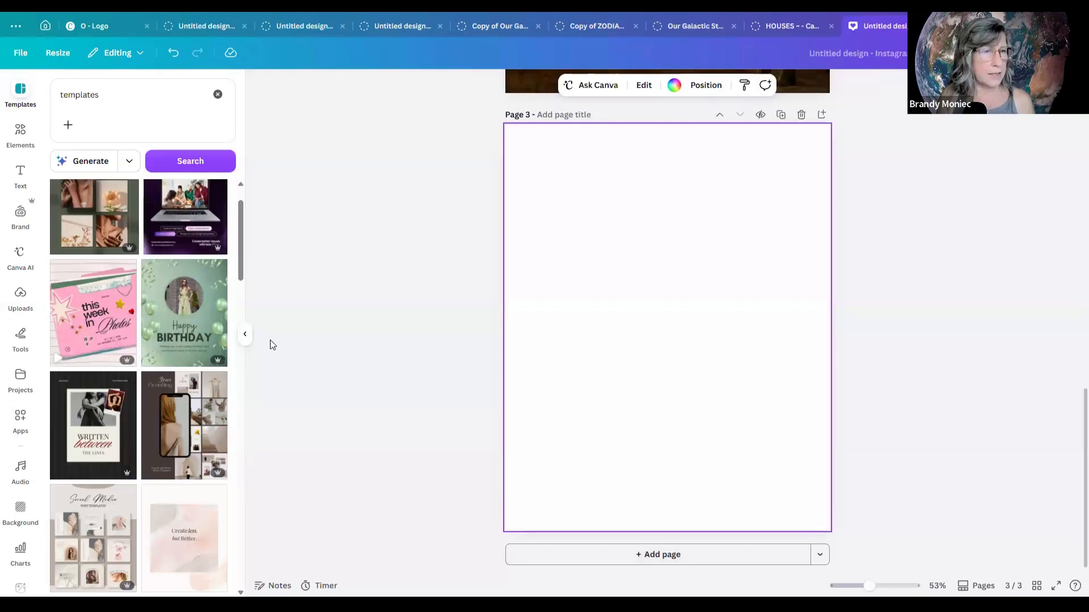
pyautogui.scroll(1, 180, 265)
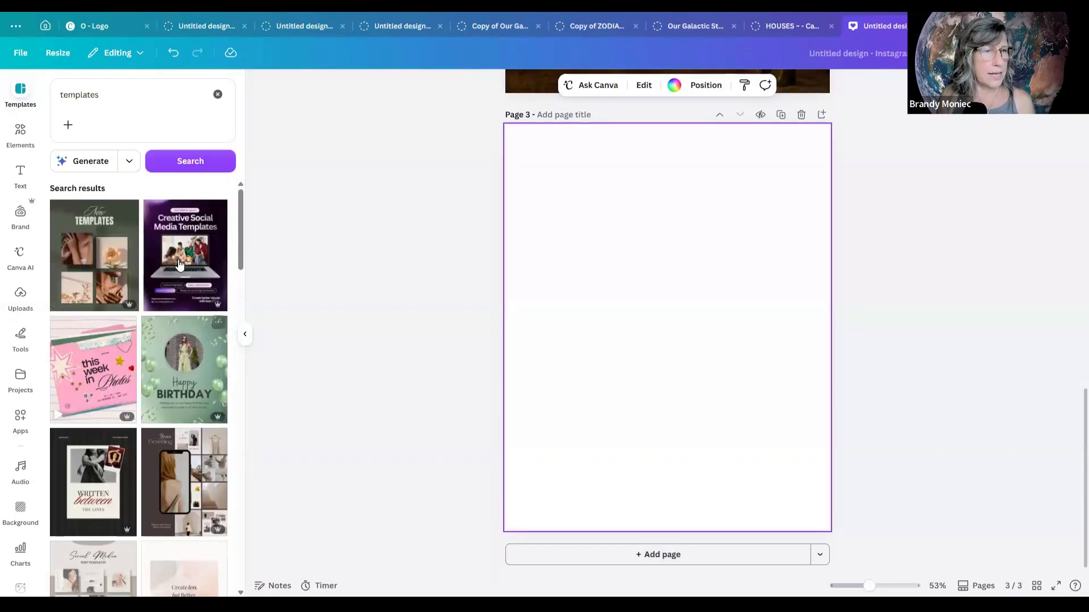
pyautogui.click(178, 260)
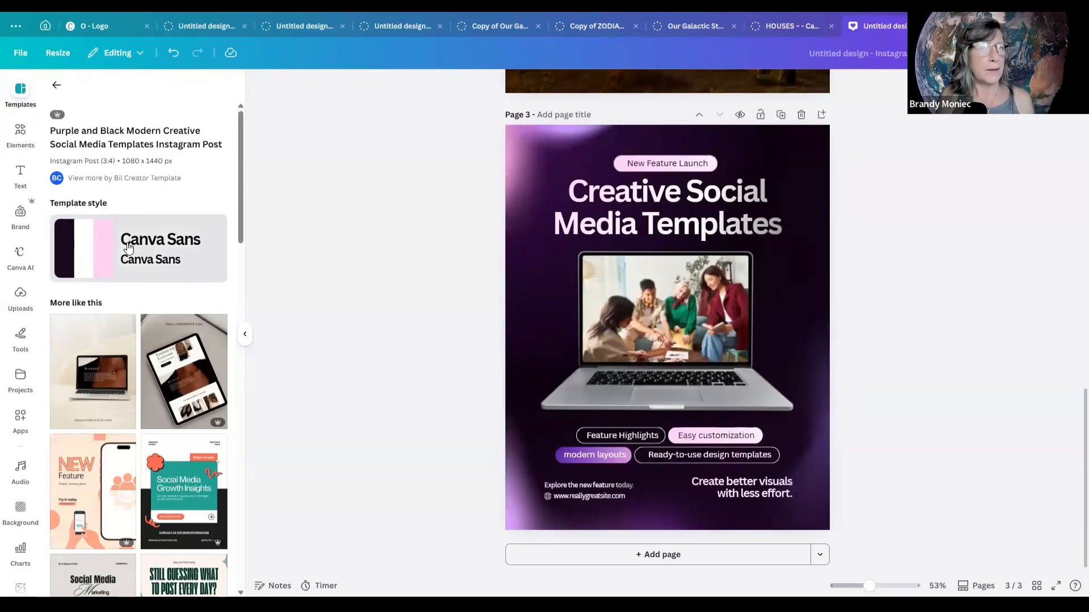
# Apply the template's own Canva Sans and dark purple, white and pink style to the third page and browse similar templates.
pyautogui.click(128, 248)
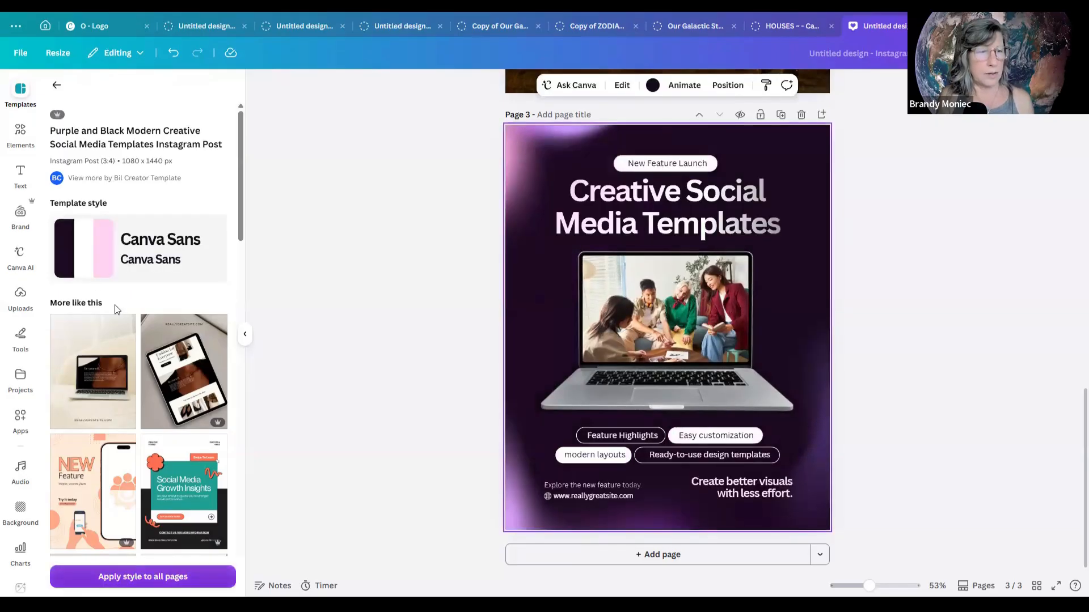
pyautogui.scroll(-3, 110, 325)
pyautogui.scroll(-5, 110, 325)
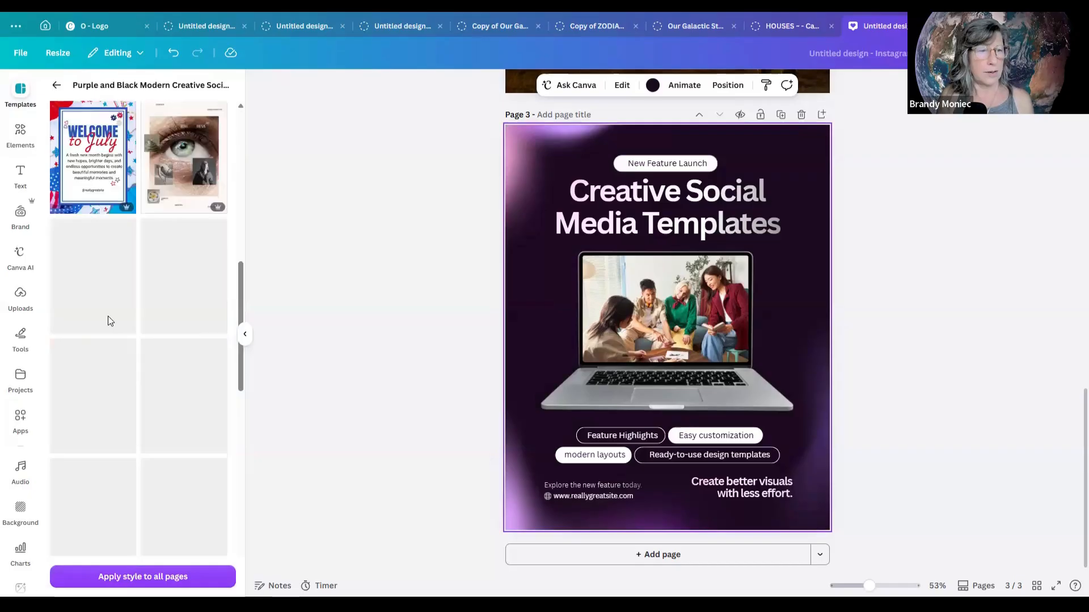
pyautogui.scroll(10, 108, 317)
pyautogui.scroll(1, 71, 97)
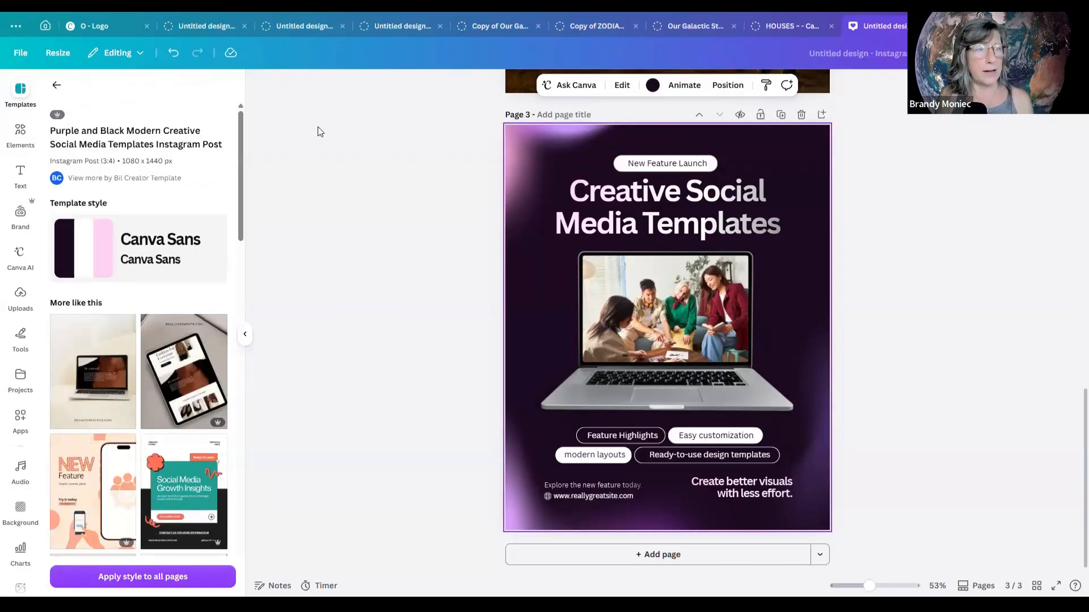
# Clear the template search and look over the recently used templates and the option to publish a Brand Template.
pyautogui.click(57, 86)
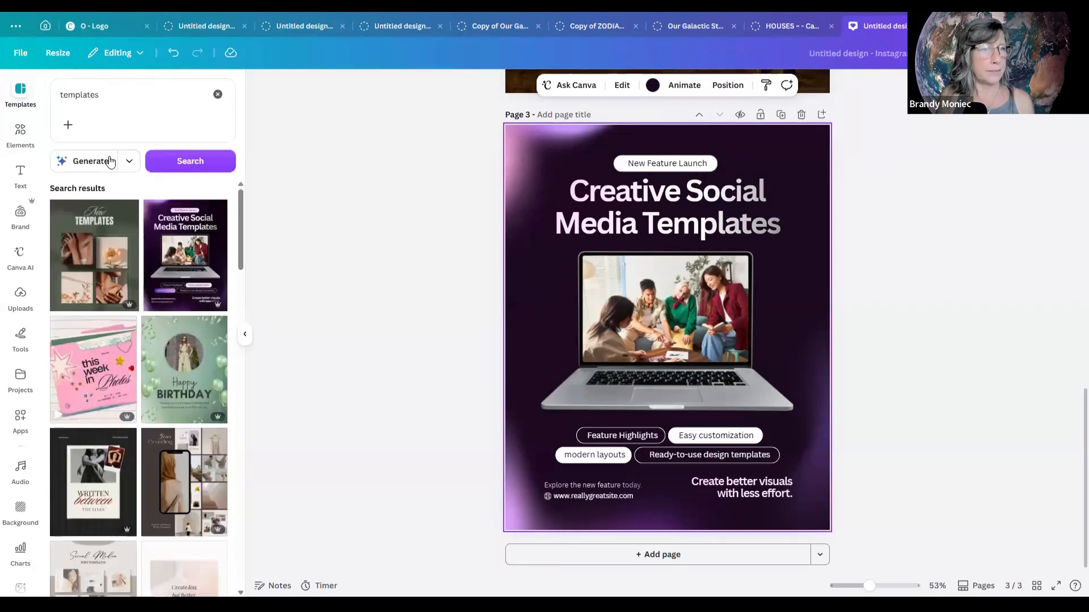
pyautogui.click(130, 161)
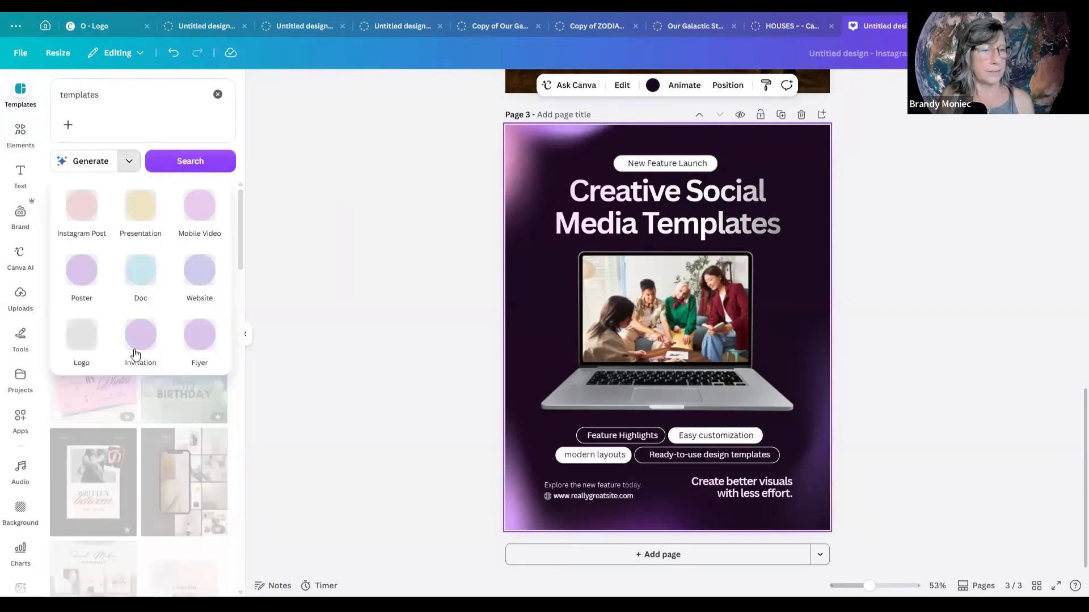
pyautogui.click(165, 75)
pyautogui.click(219, 97)
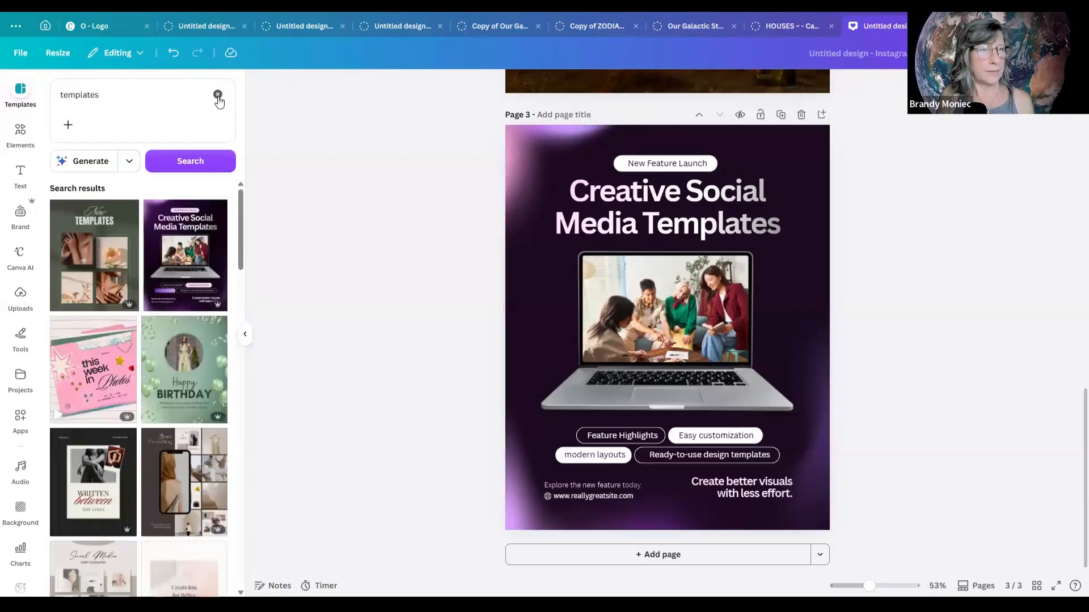
pyautogui.click(219, 97)
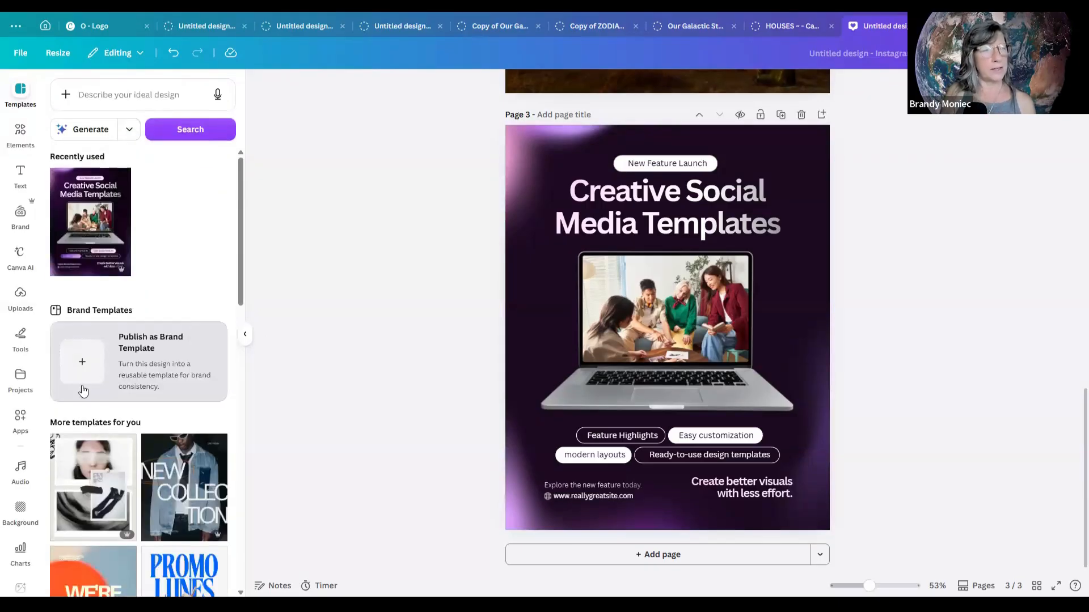
pyautogui.scroll(-2, 150, 245)
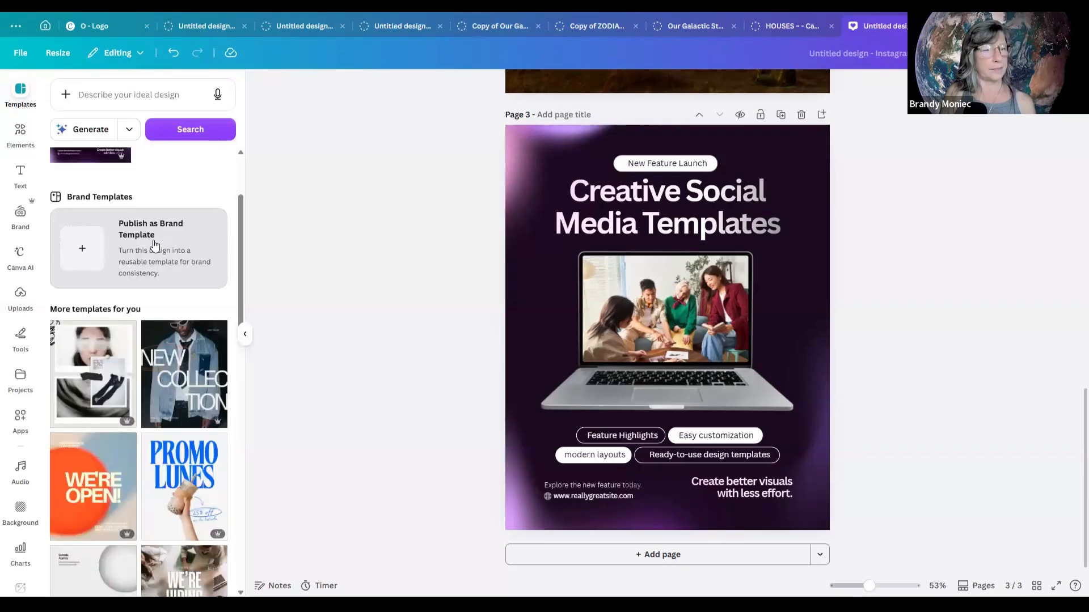
pyautogui.scroll(2, 152, 223)
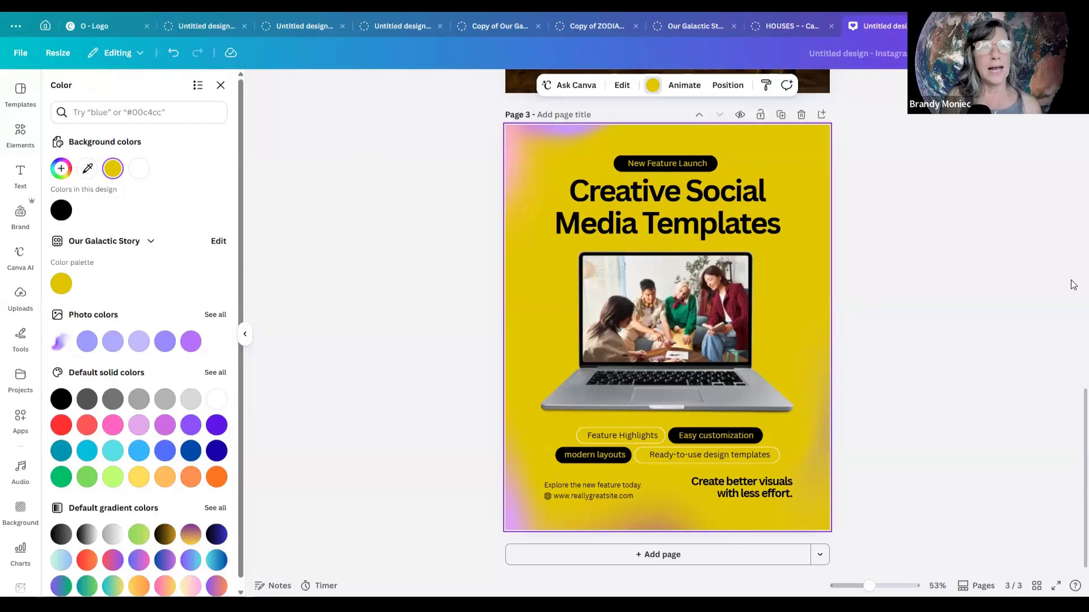
# Open the third page's background colors and switch their brand kit from Our Galactic Story to Just Waking Up.
pyautogui.click(877, 188)
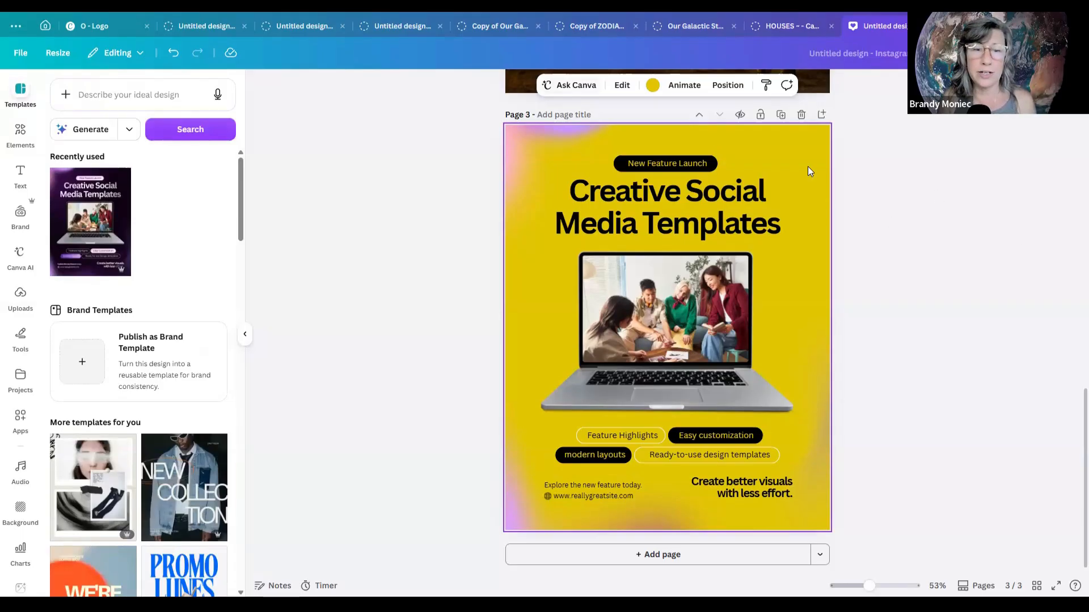
pyautogui.click(653, 87)
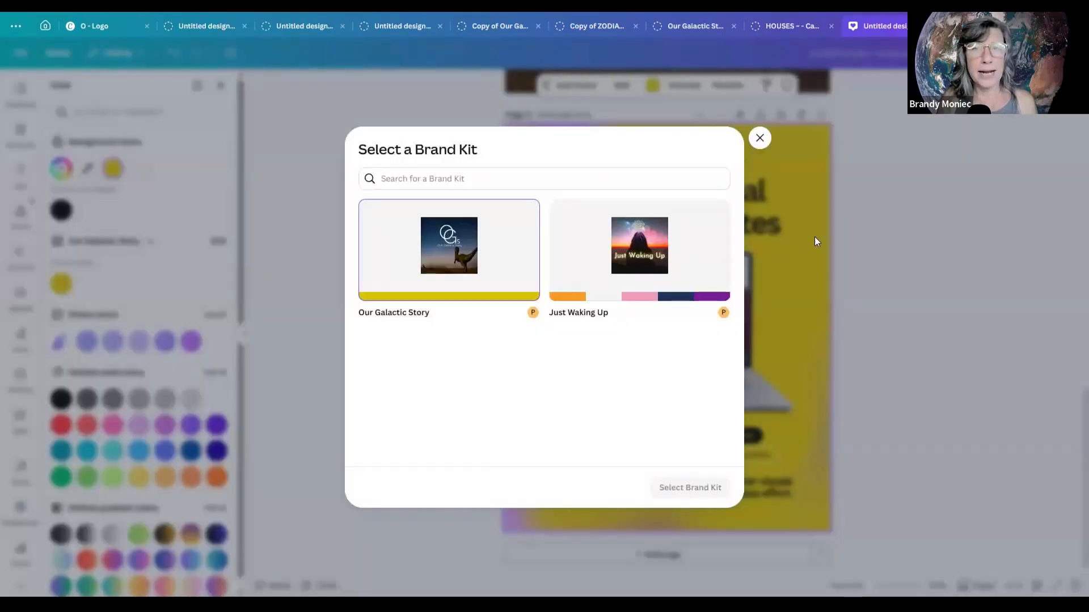
pyautogui.click(103, 412)
pyautogui.scroll(1, 70, 235)
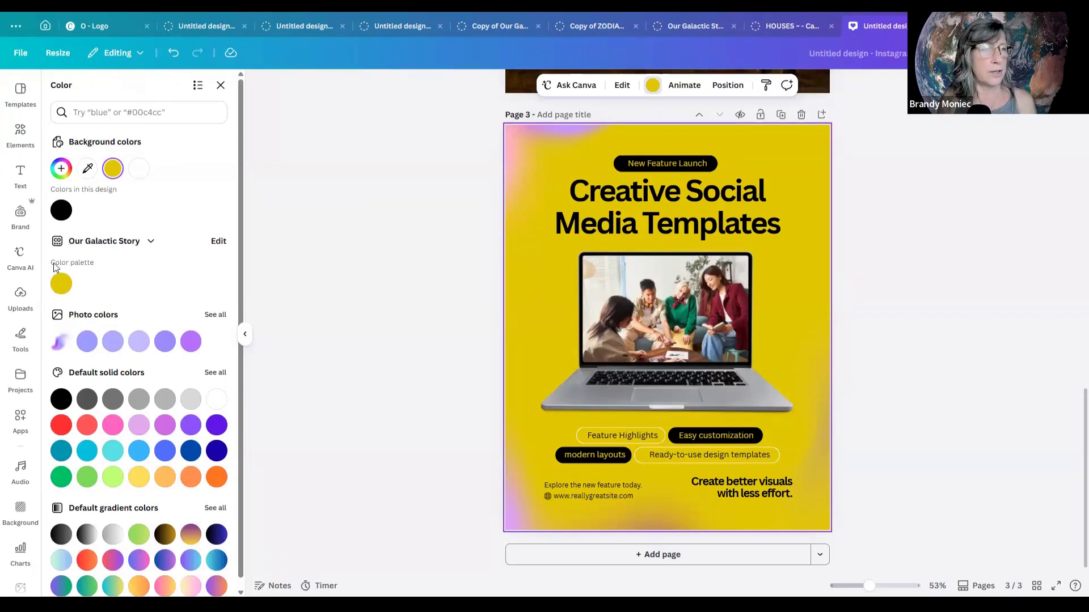
pyautogui.click(151, 243)
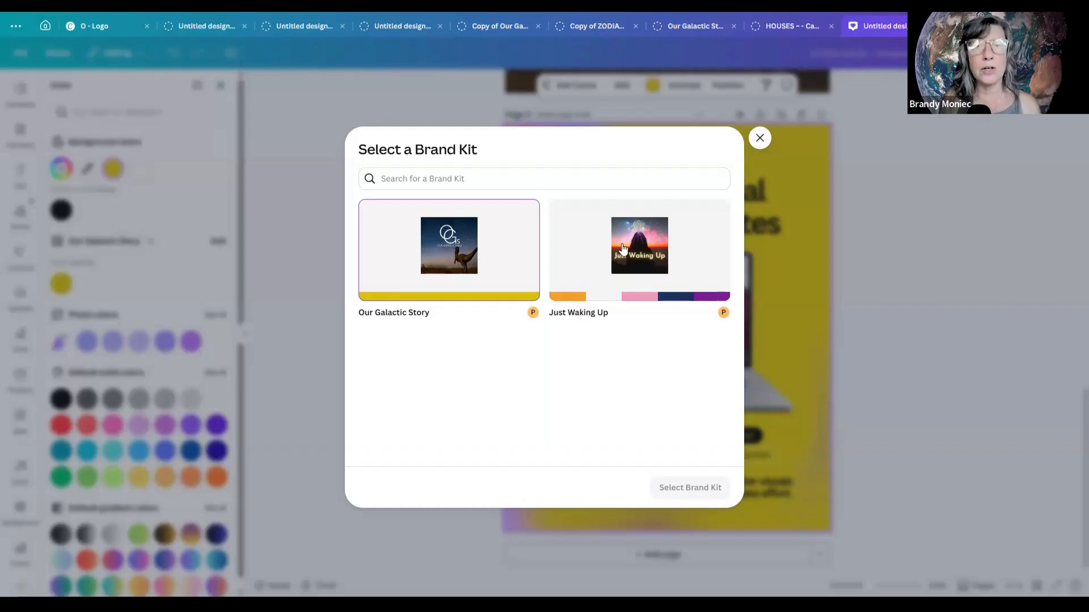
pyautogui.click(663, 272)
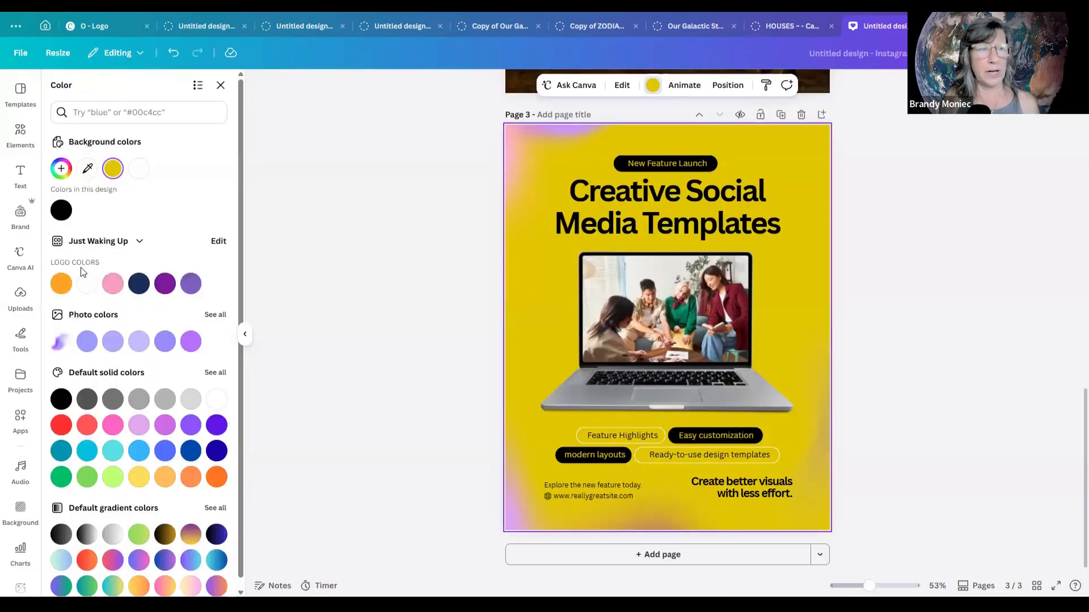
# Open the Just Waking Up color palettes for editing and return to the page's color choices.
pyautogui.click(228, 242)
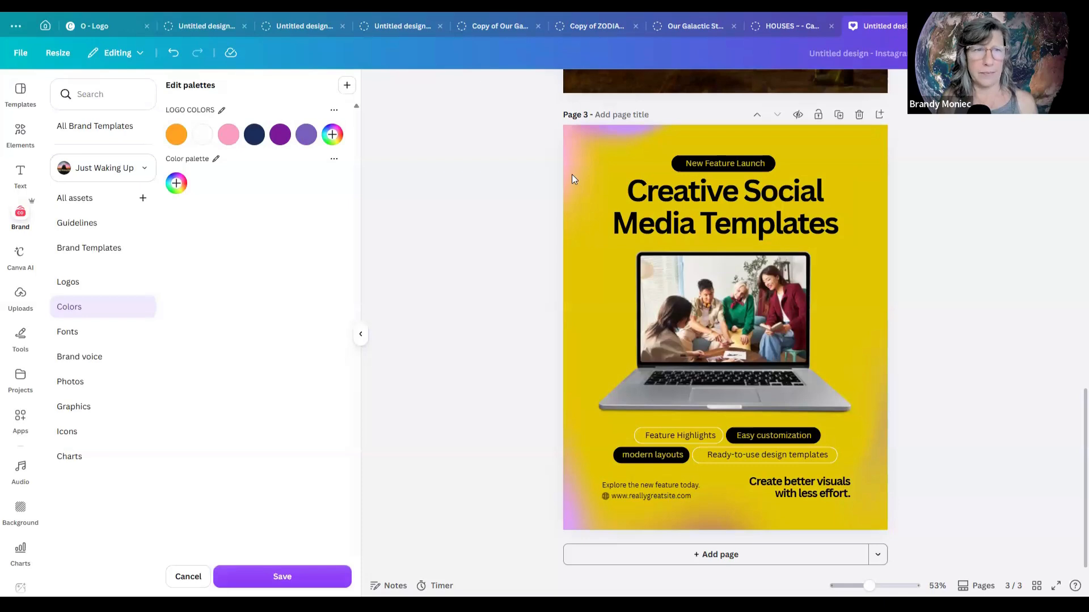
pyautogui.click(871, 149)
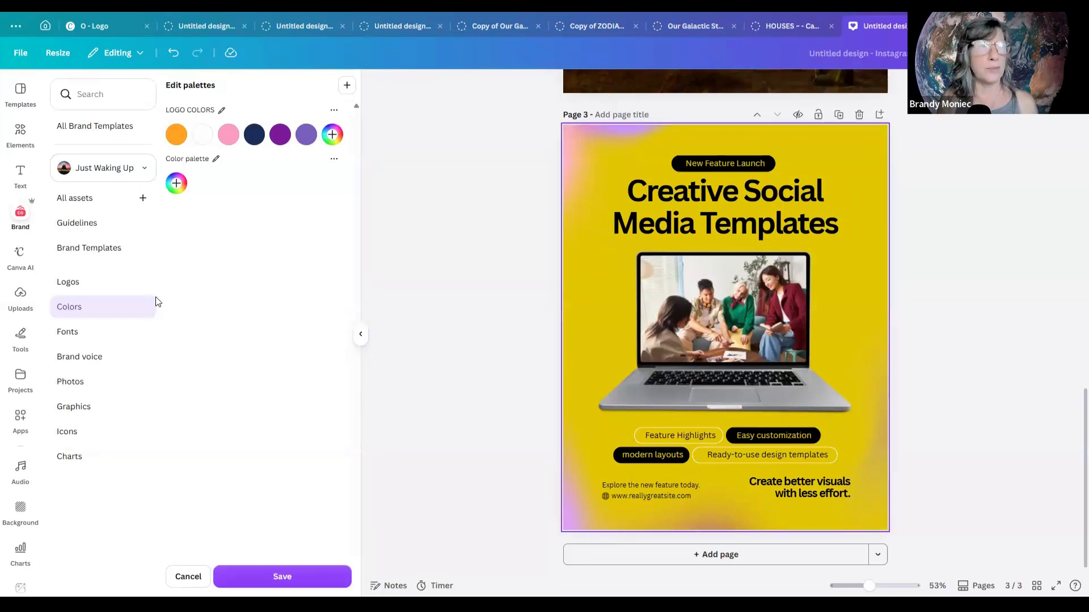
pyautogui.click(80, 300)
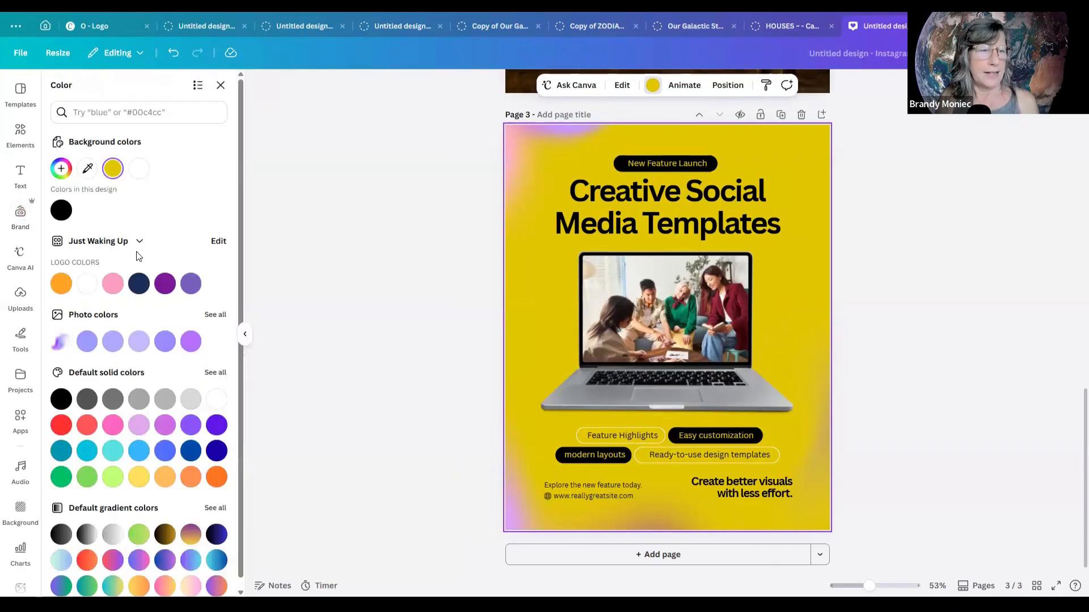
# Try the light purple logo color as the third page's background and set it to the Just Waking Up navy blue.
pyautogui.click(190, 286)
pyautogui.click(139, 284)
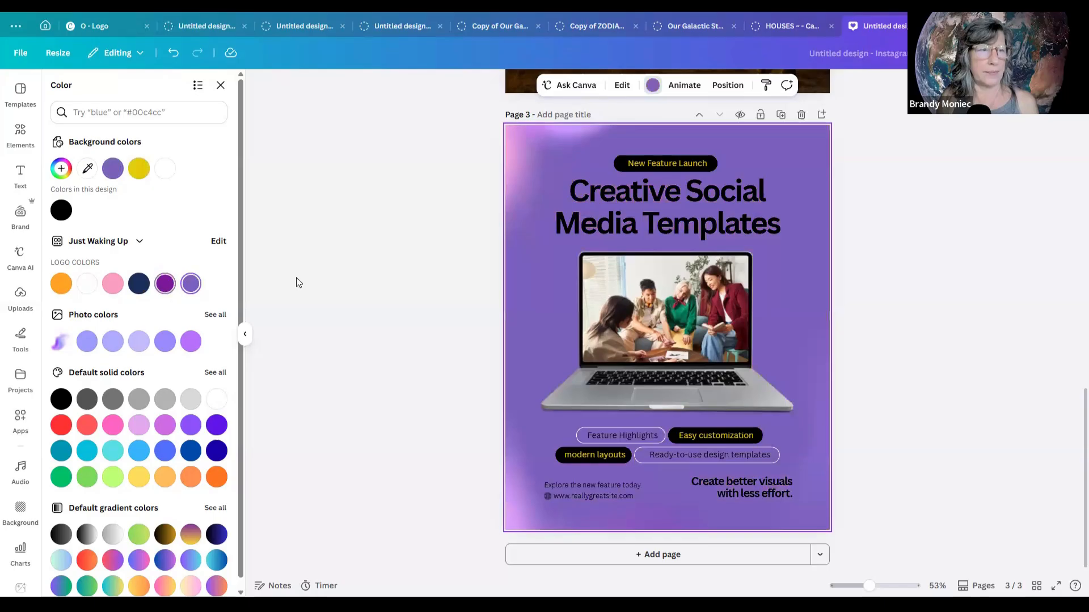
pyautogui.click(352, 235)
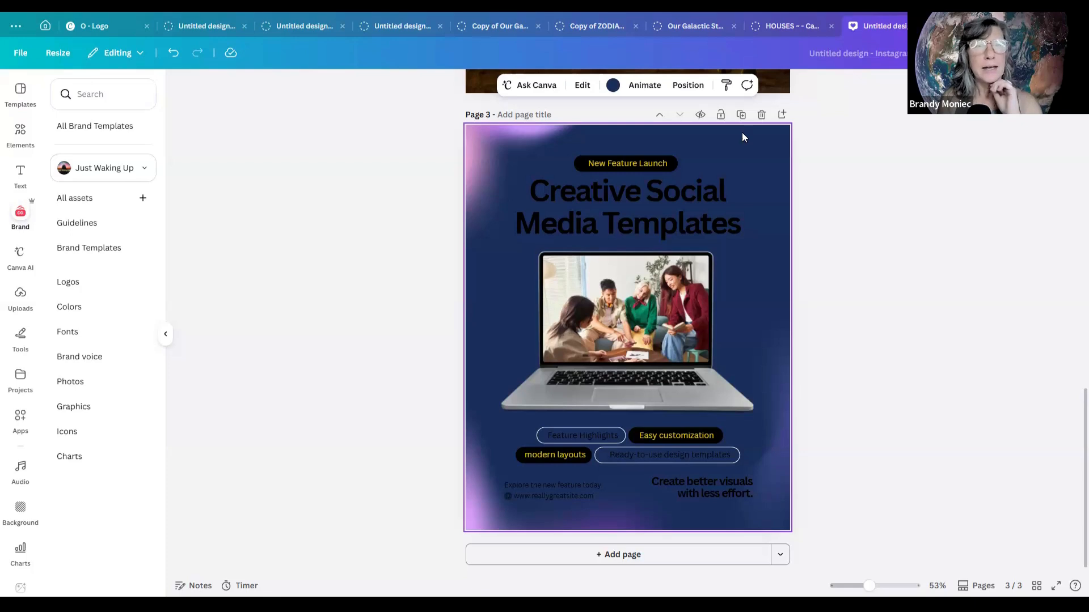
# Try the pink and white Just Waking Up logo colors as the third page's background and set it to the light purple logo color.
pyautogui.click(910, 177)
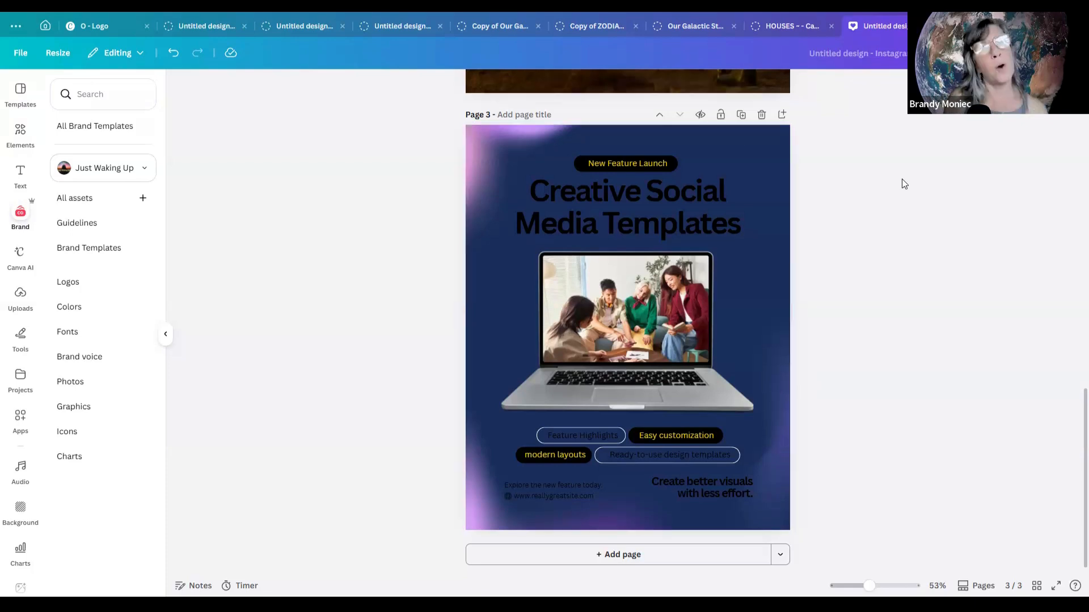
pyautogui.click(780, 159)
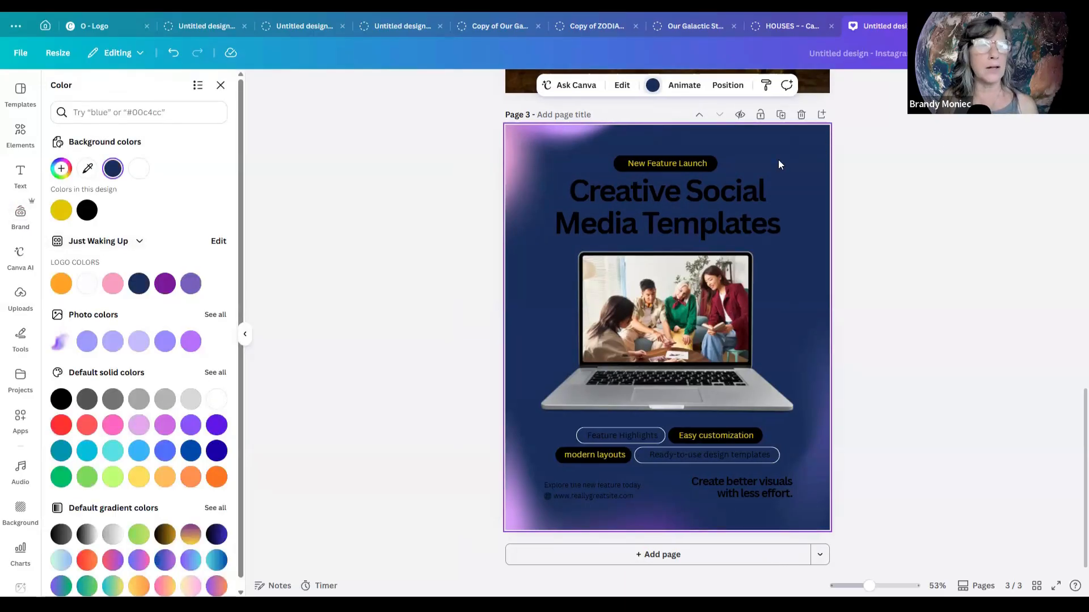
pyautogui.click(617, 87)
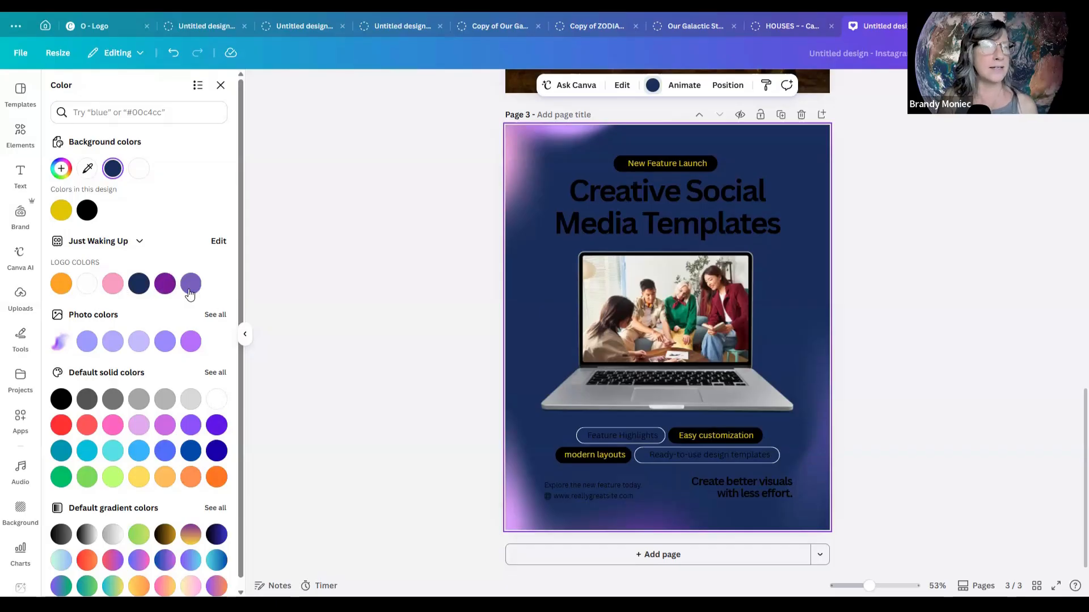
pyautogui.click(114, 287)
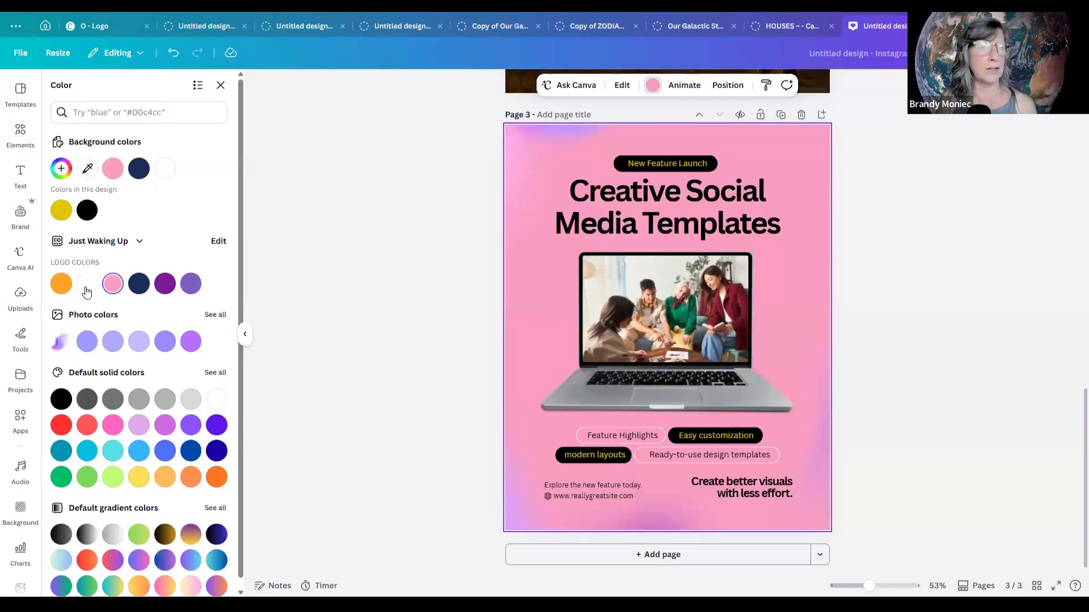
pyautogui.click(86, 291)
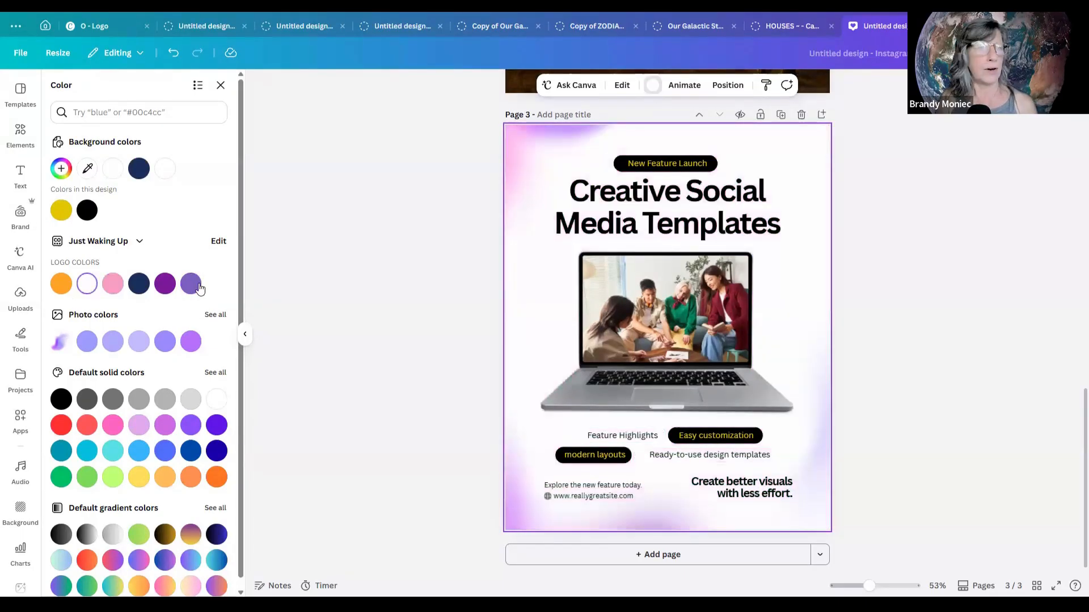
pyautogui.click(192, 285)
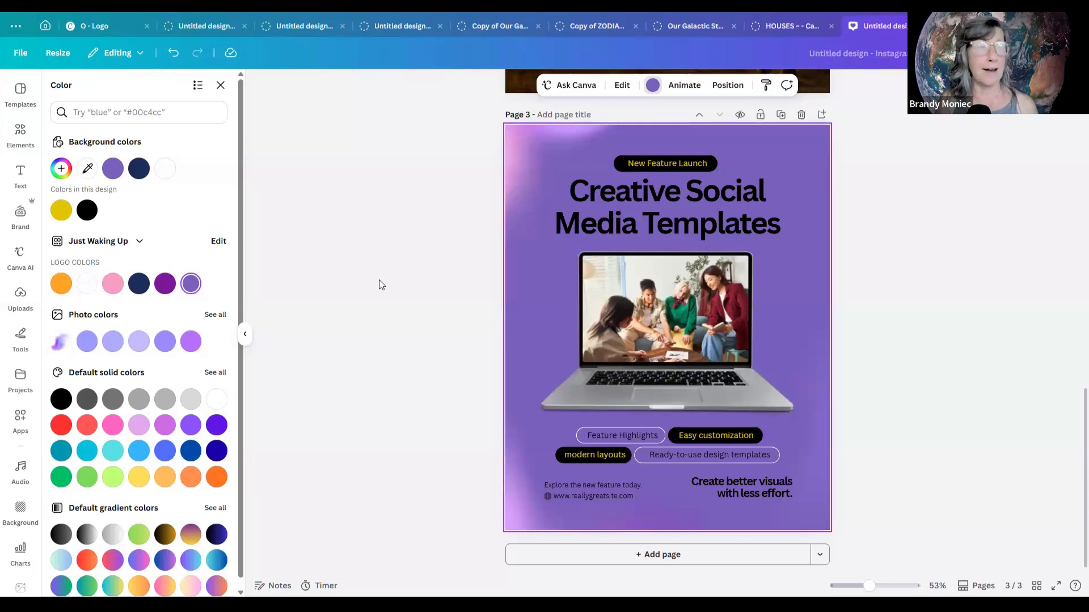
pyautogui.scroll(3, 359, 253)
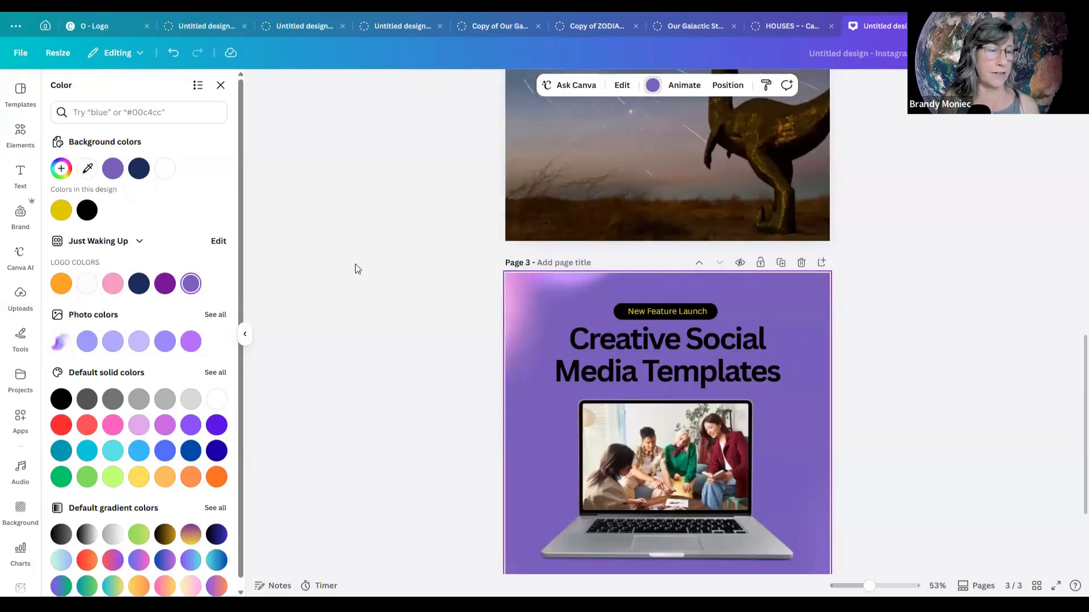
pyautogui.scroll(-3, 355, 264)
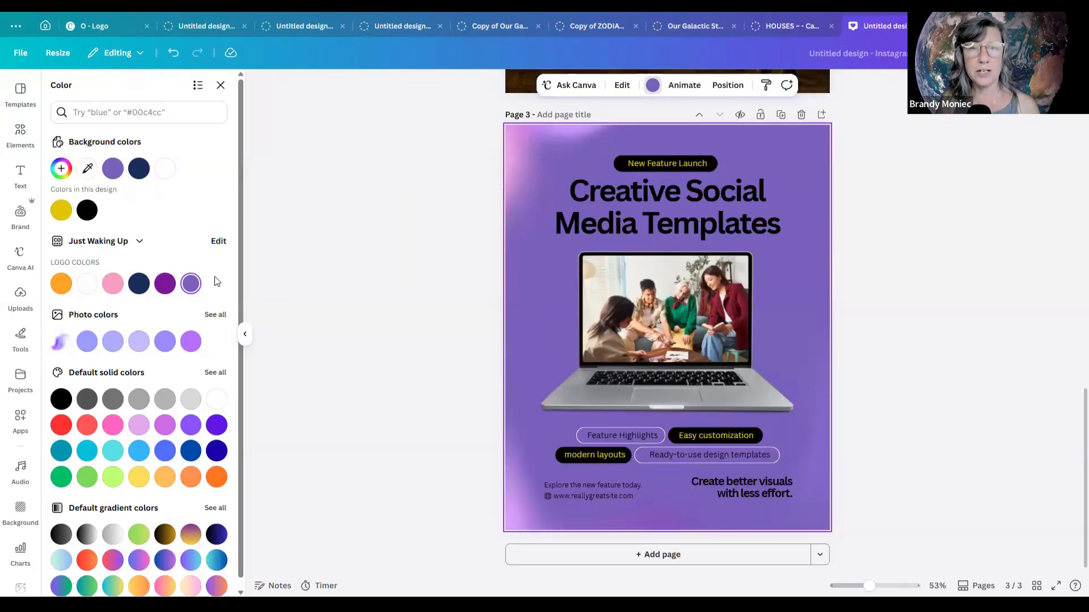
pyautogui.click(218, 241)
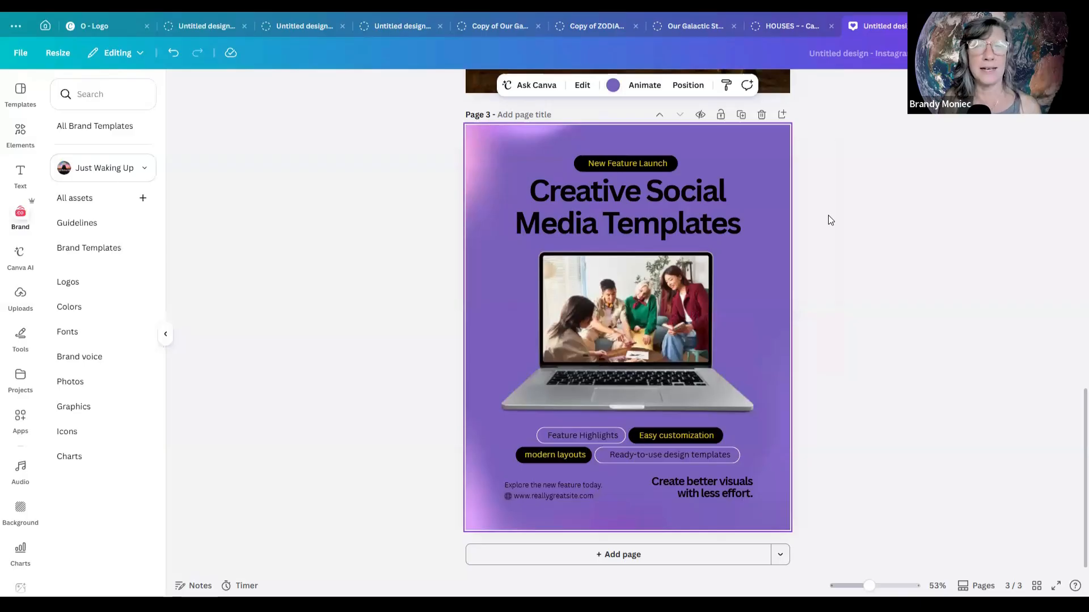
# Open the font choices for the third page's heading and switch their brand kit from Just Waking Up to Our Galactic Story.
pyautogui.click(601, 211)
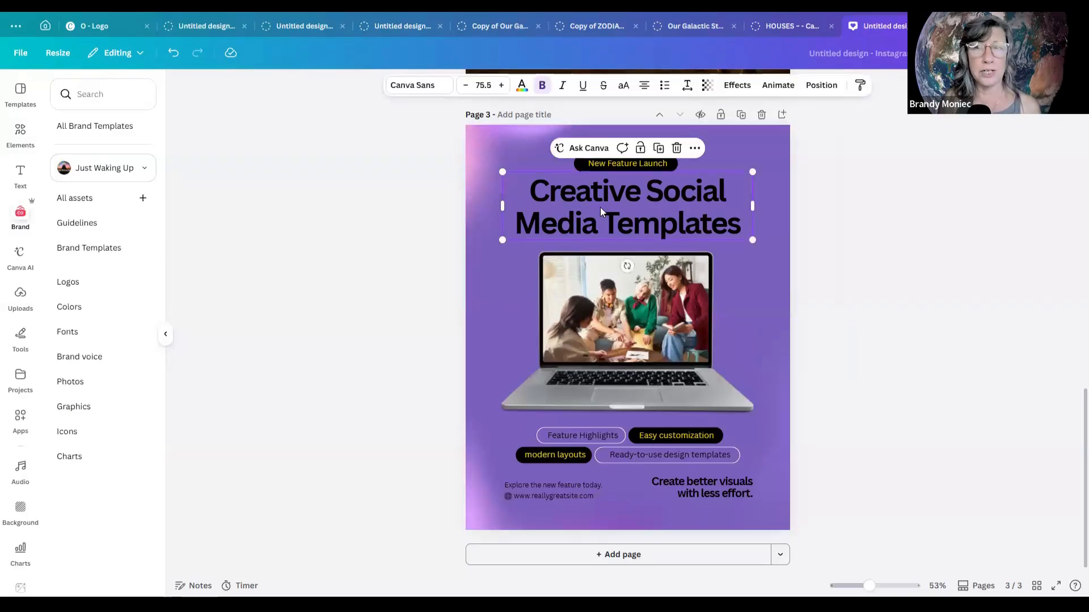
pyautogui.doubleClick(624, 224)
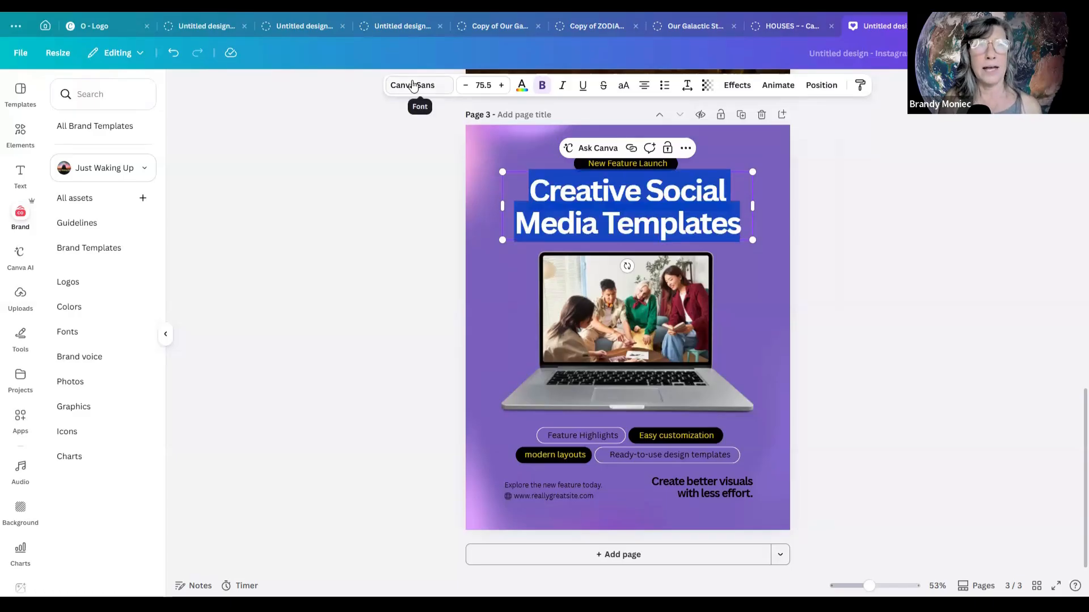
pyautogui.click(453, 92)
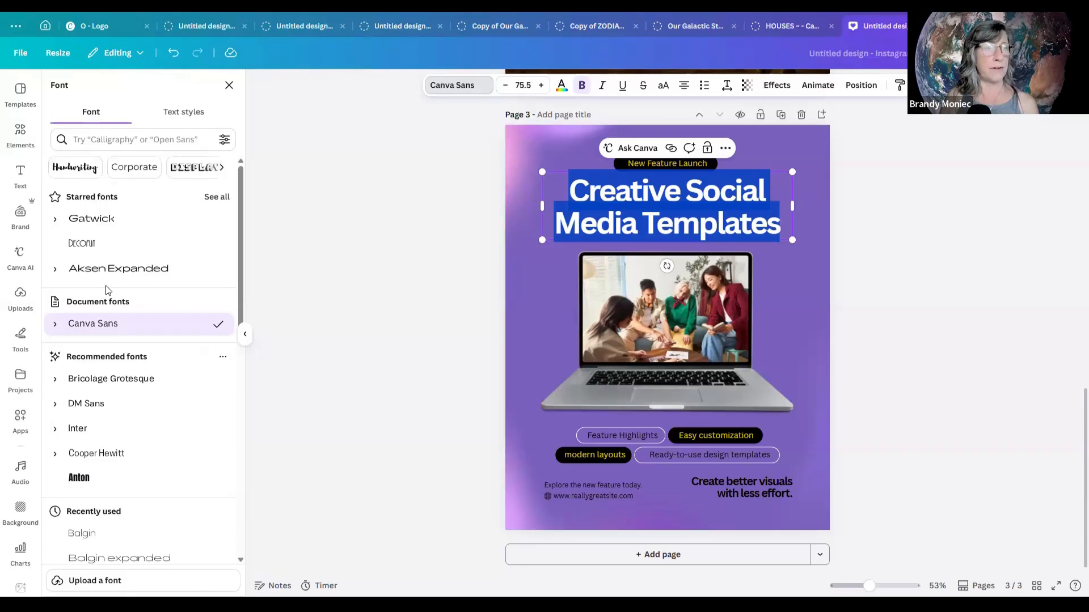
pyautogui.scroll(-7, 107, 291)
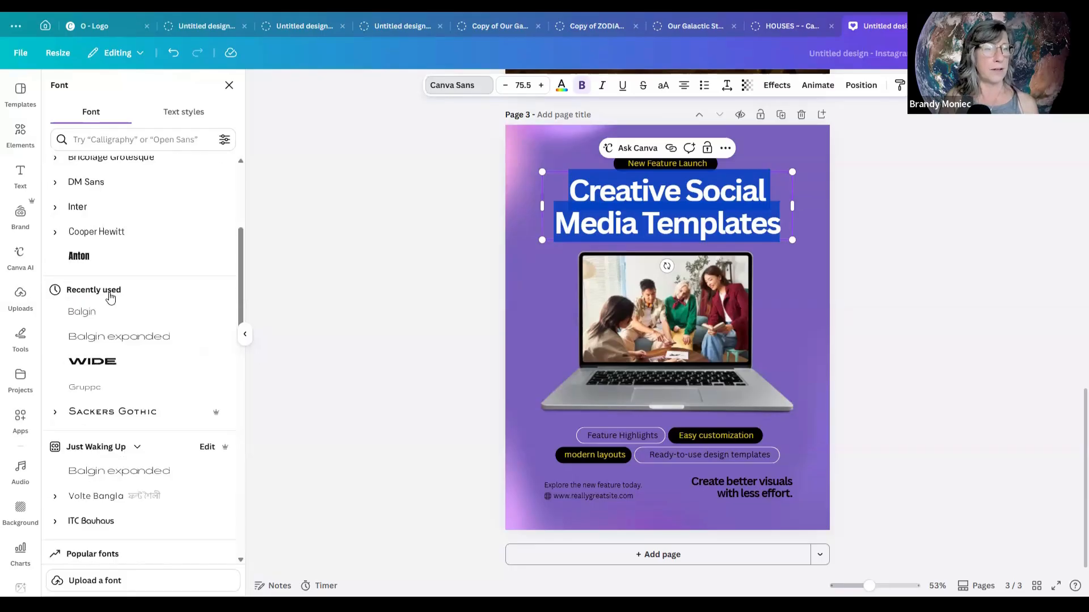
pyautogui.scroll(3, 86, 335)
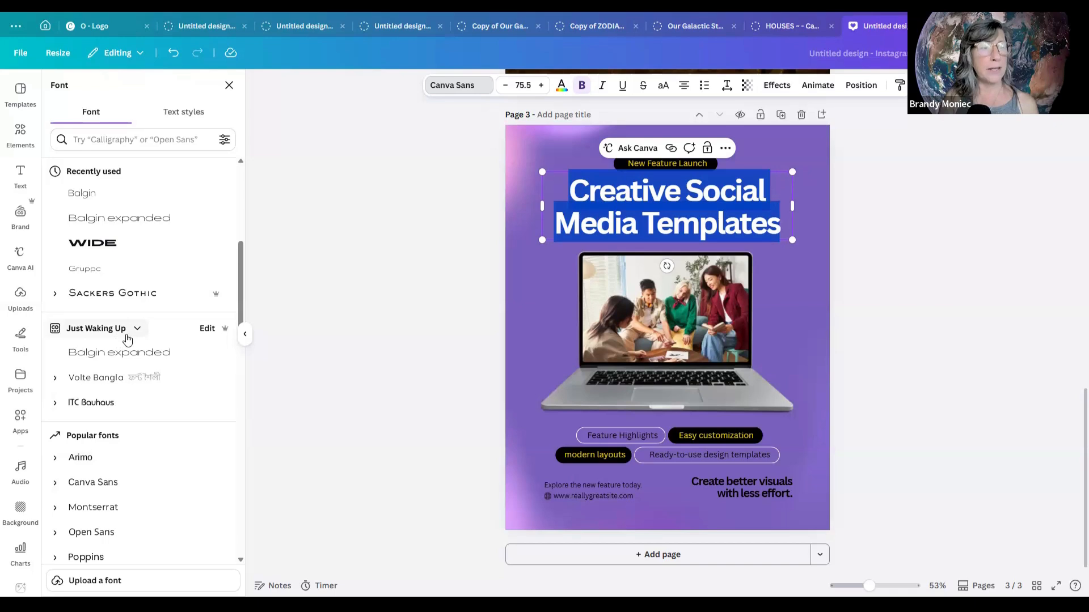
pyautogui.scroll(1, 130, 339)
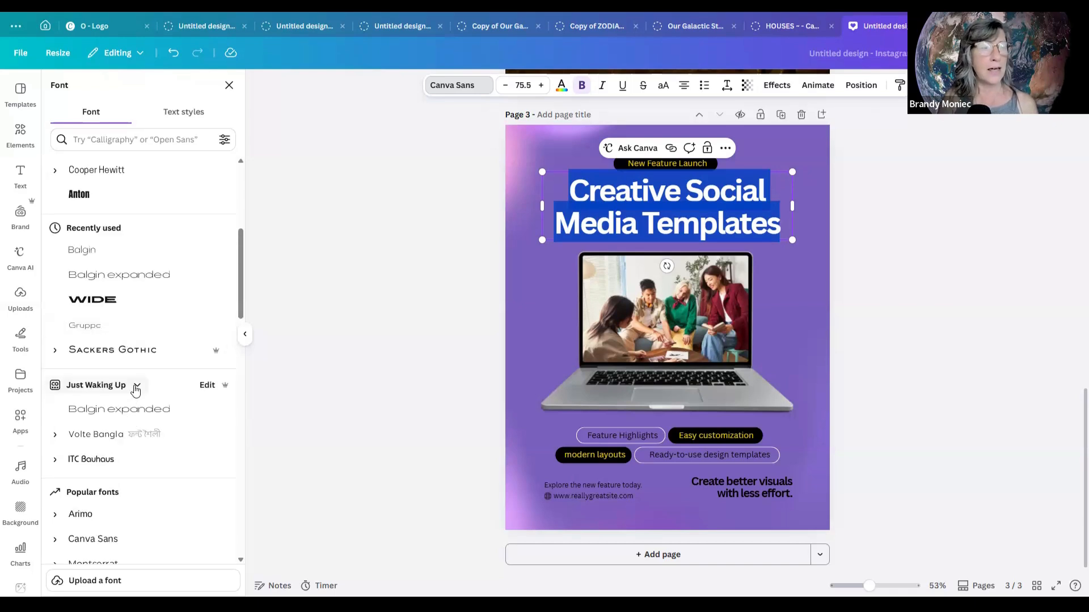
pyautogui.click(137, 387)
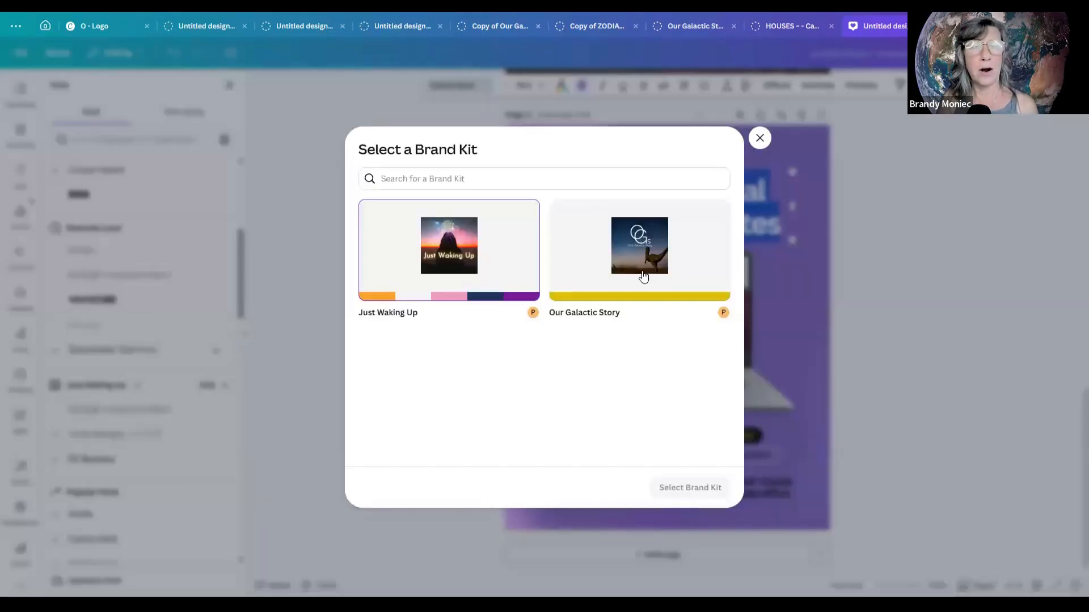
pyautogui.click(641, 276)
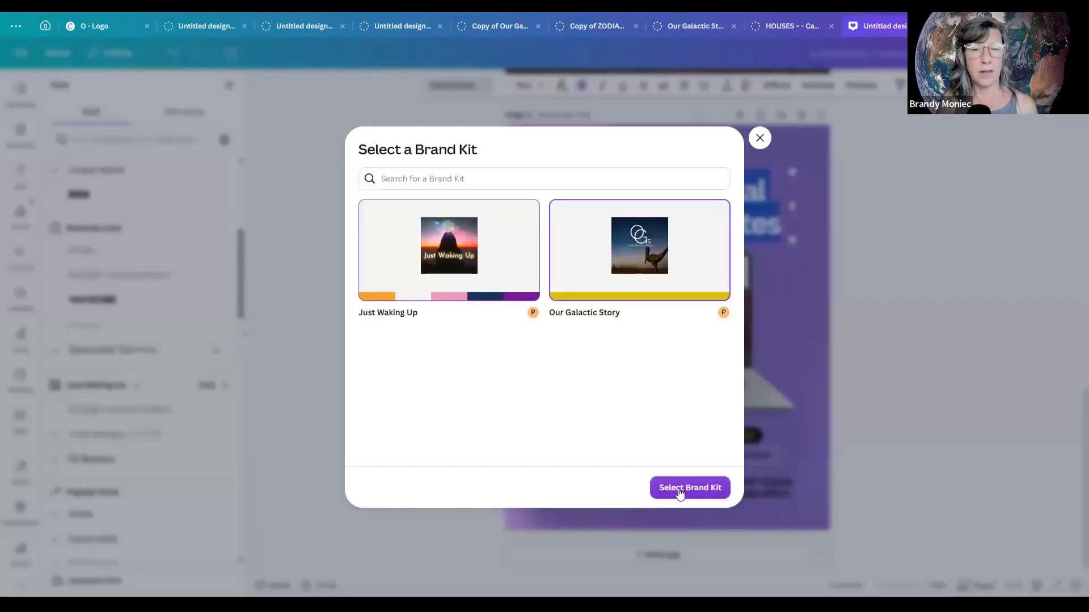
pyautogui.click(680, 492)
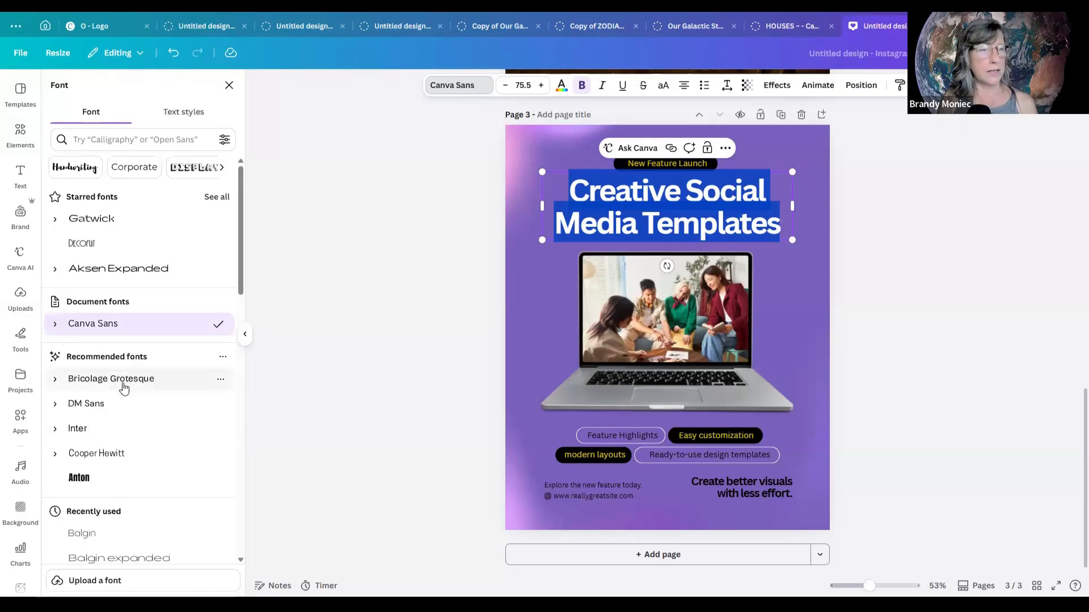
# Look over the Our Galactic Story brand fonts, deselect the heading and clear the workspace around the third page.
pyautogui.scroll(-1, 124, 388)
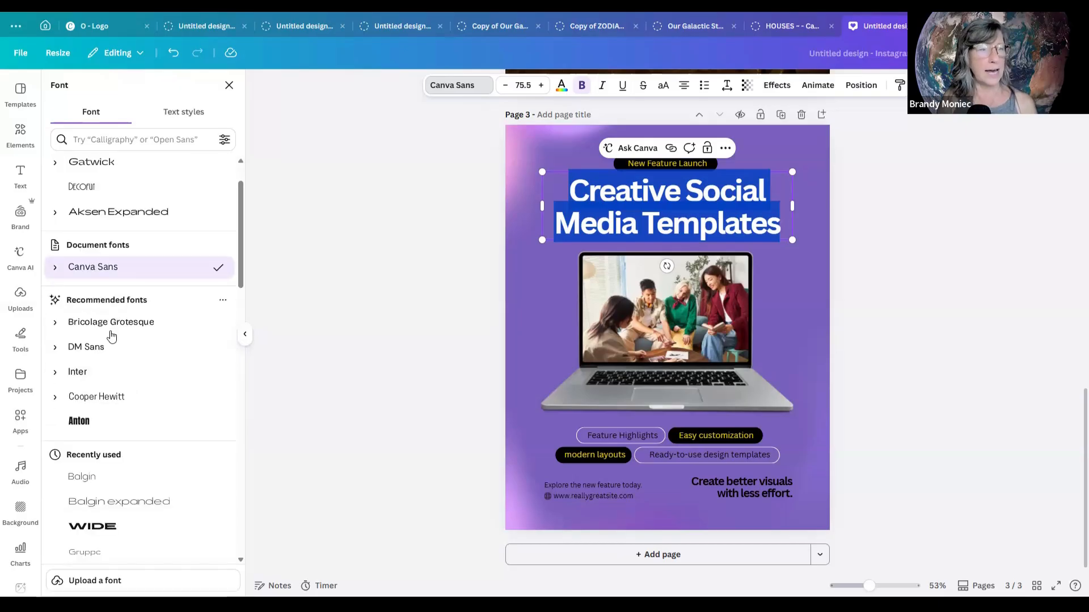
pyautogui.scroll(-3, 112, 339)
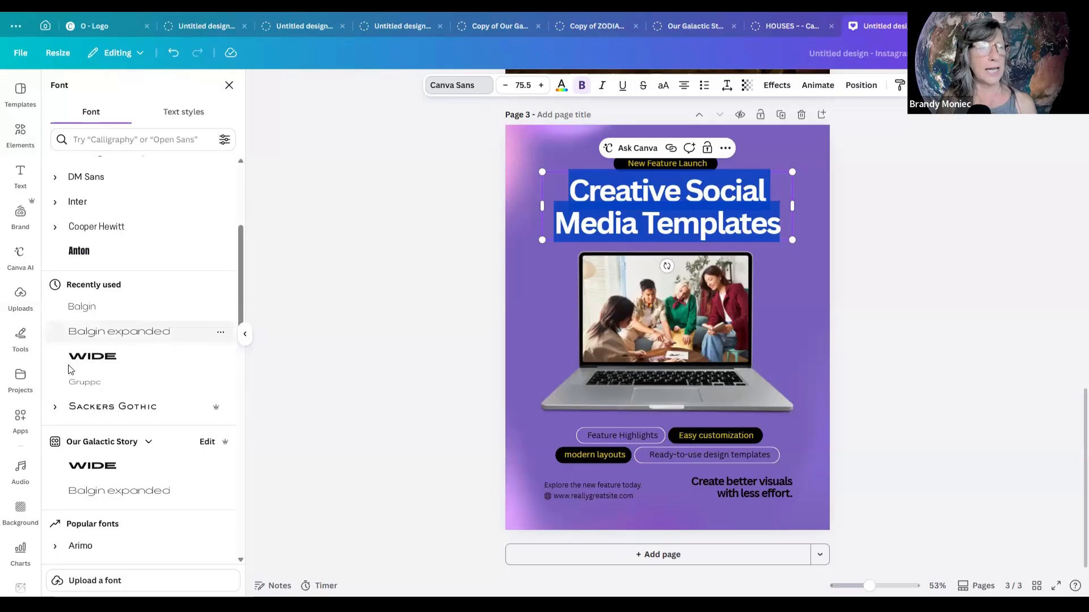
pyautogui.scroll(-2, 70, 369)
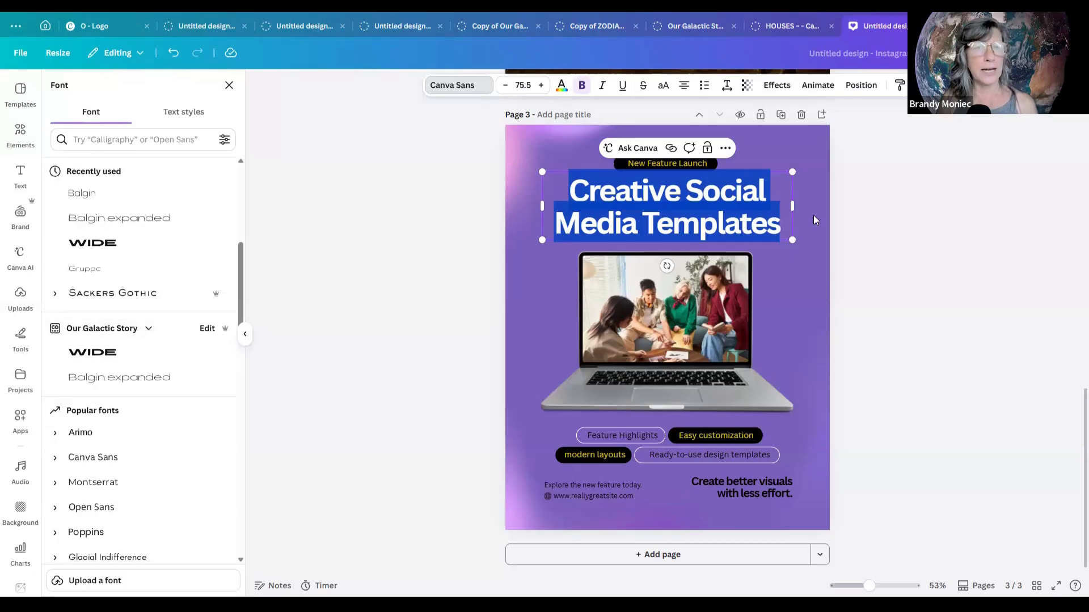
pyautogui.click(393, 226)
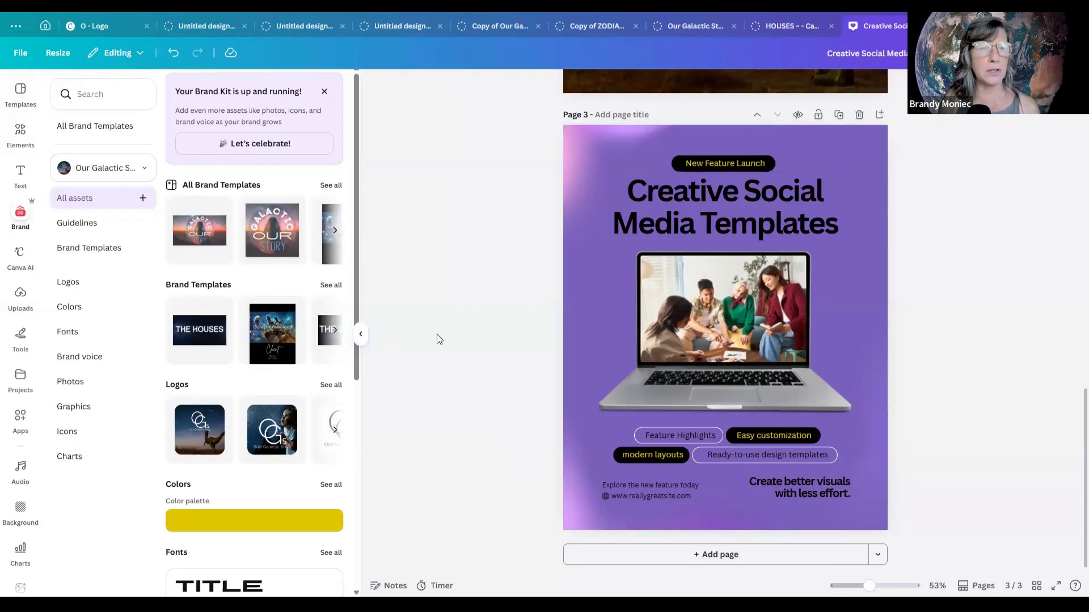
pyautogui.click(360, 334)
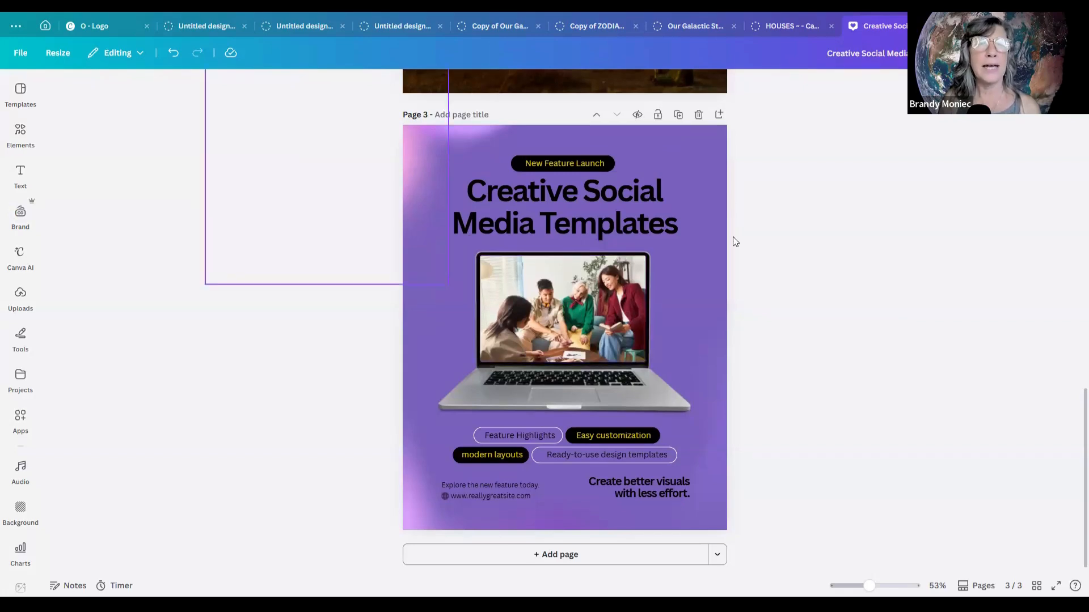
# Set the heading's font to Balgin expanded from the Our Galactic Story kit, scale it to size 46.6 and move it slightly lower.
pyautogui.click(537, 211)
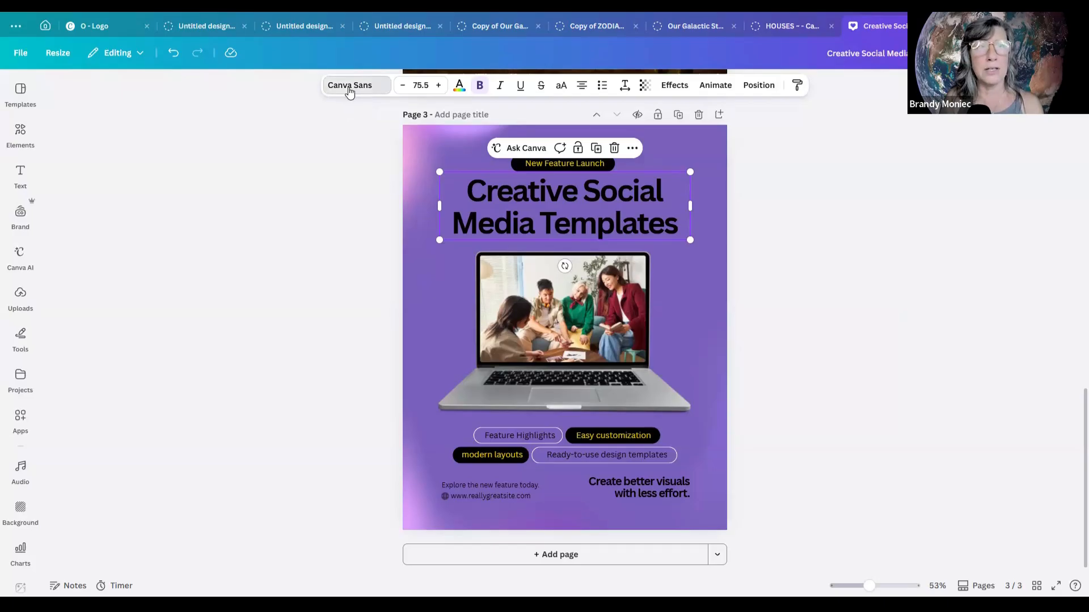
pyautogui.click(350, 90)
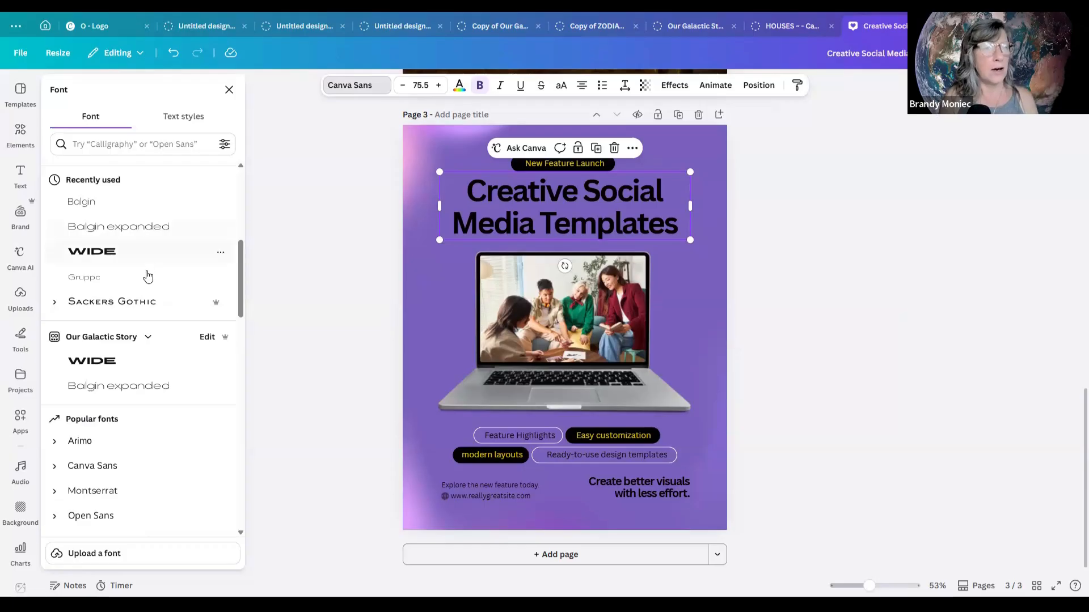
pyautogui.scroll(-2, 147, 276)
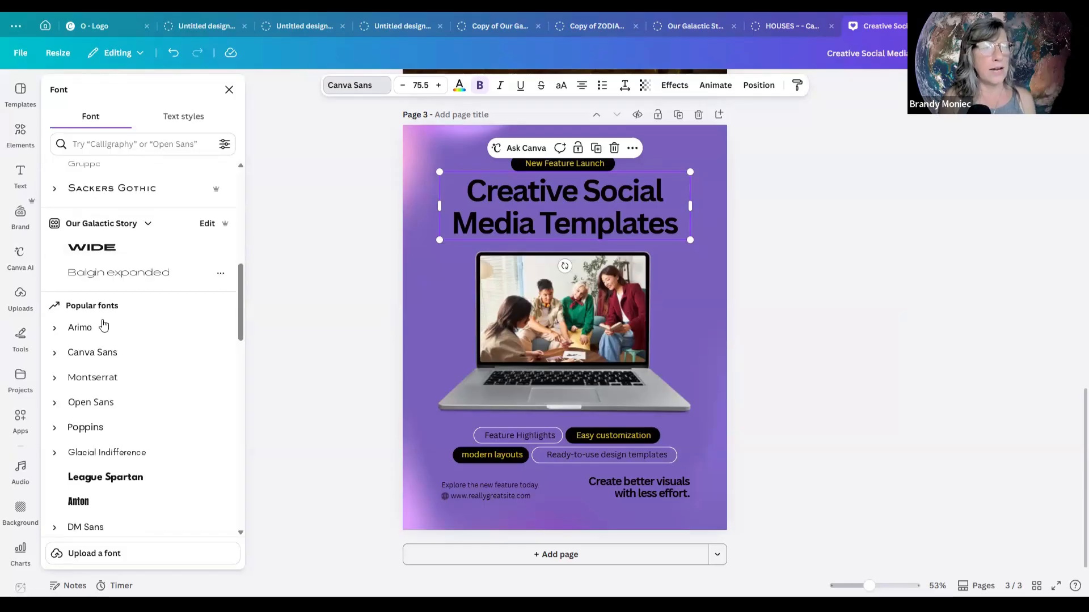
pyautogui.scroll(2, 103, 325)
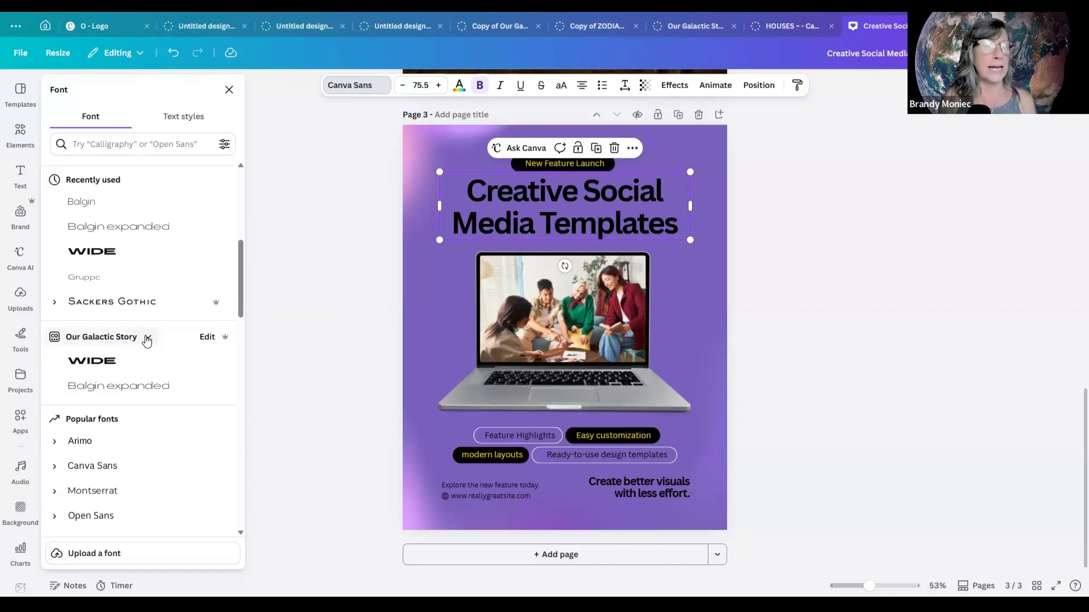
pyautogui.click(132, 390)
pyautogui.moveTo(731, 219); pyautogui.dragTo(653, 214)
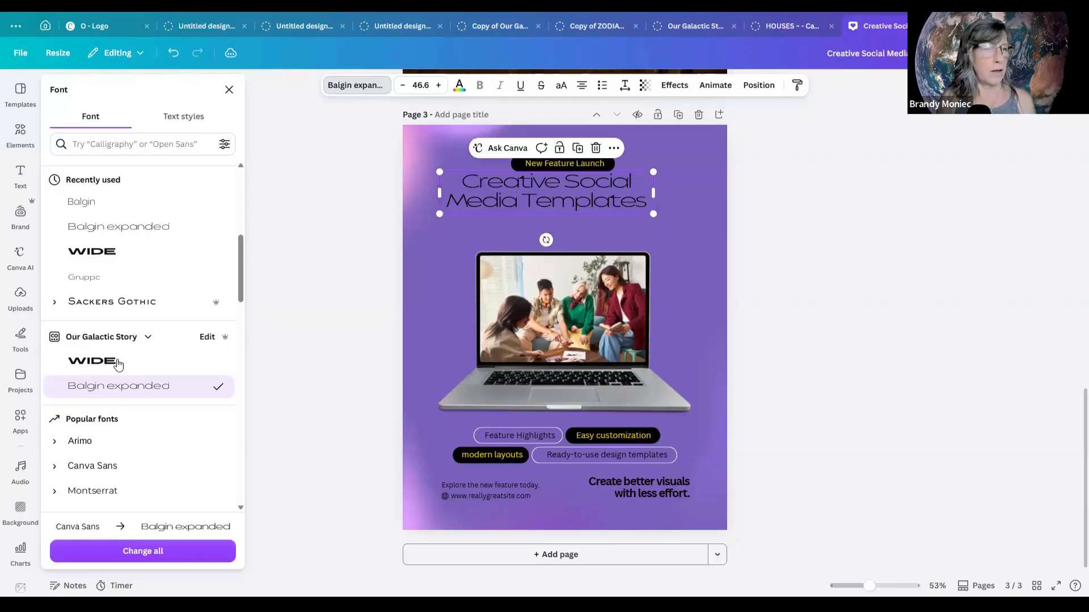
pyautogui.moveTo(550, 186); pyautogui.dragTo(576, 208)
# Change the heading's font to Wide, widen its text box to about the page's width and center it above the laptop.
pyautogui.click(91, 362)
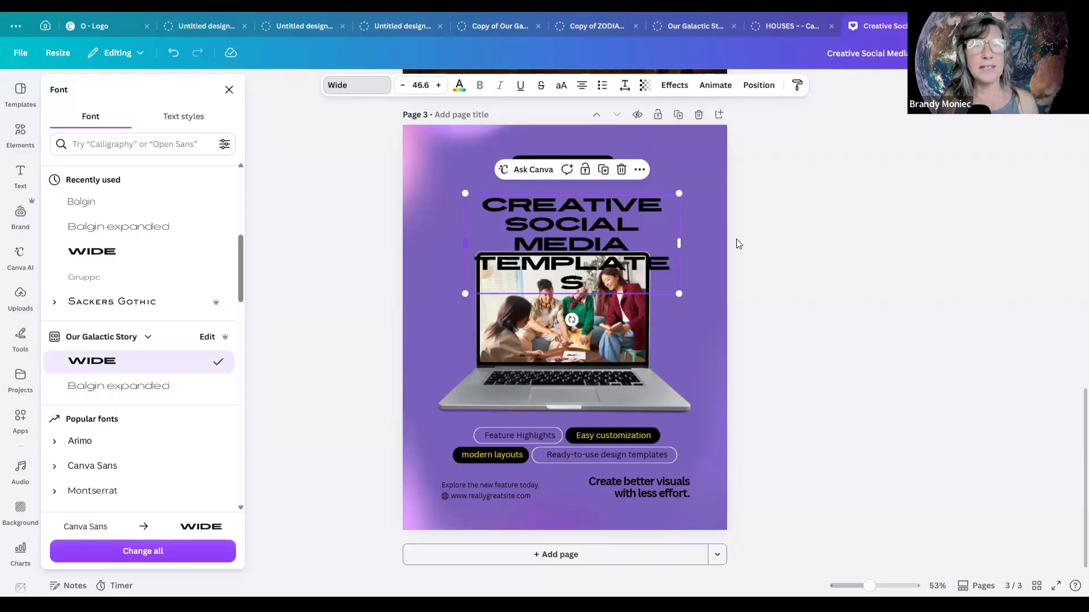
pyautogui.moveTo(465, 243); pyautogui.dragTo(358, 224)
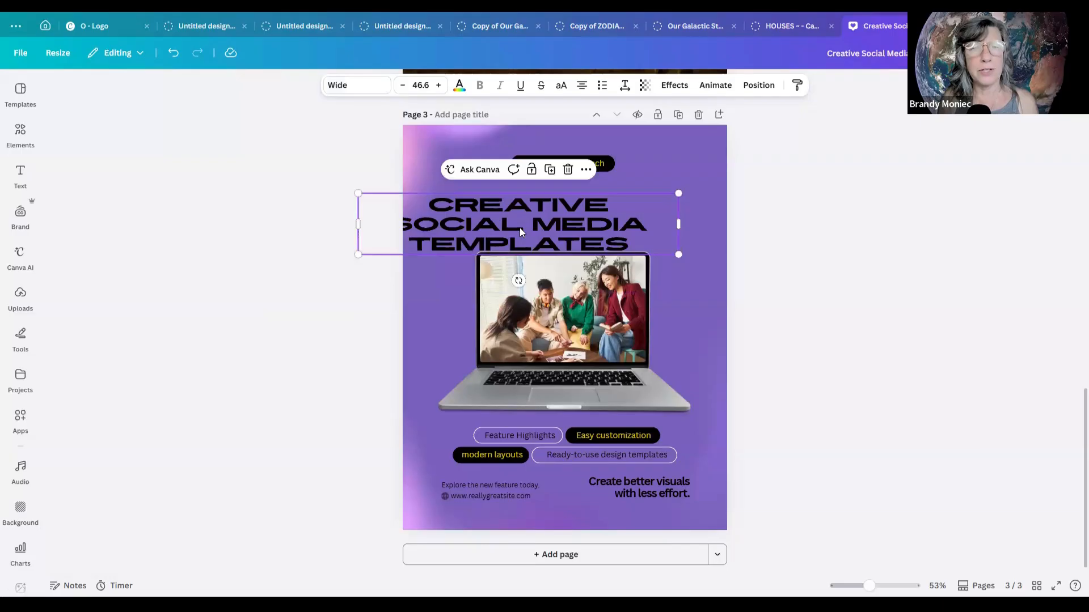
pyautogui.click(519, 227)
pyautogui.click(499, 272)
pyautogui.moveTo(461, 216); pyautogui.dragTo(519, 218)
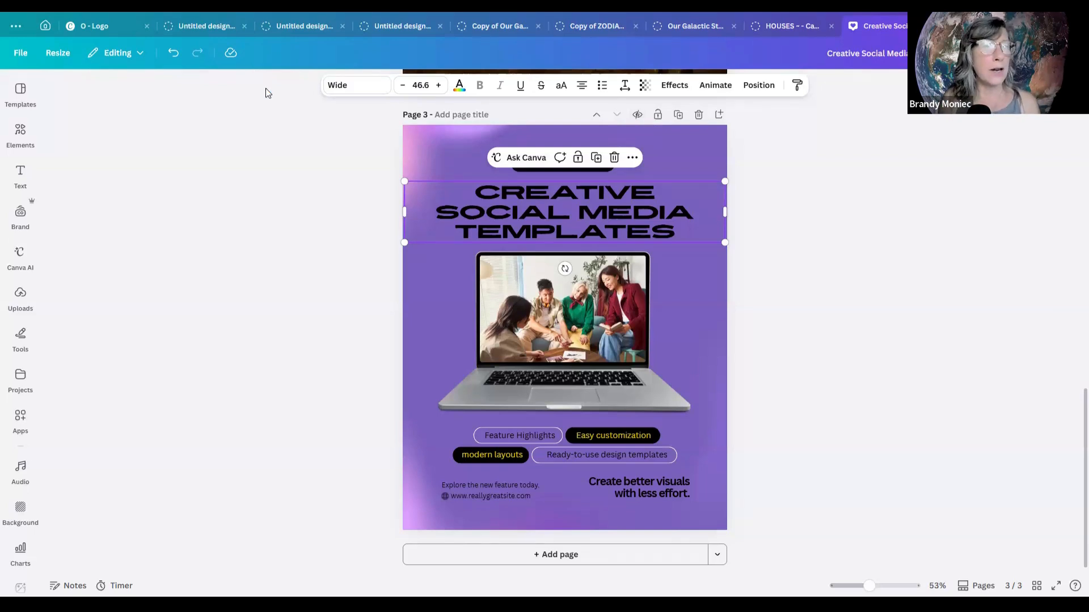
# Open the full collection of brand photos in the Our Galactic Story brand kit.
pyautogui.click(29, 207)
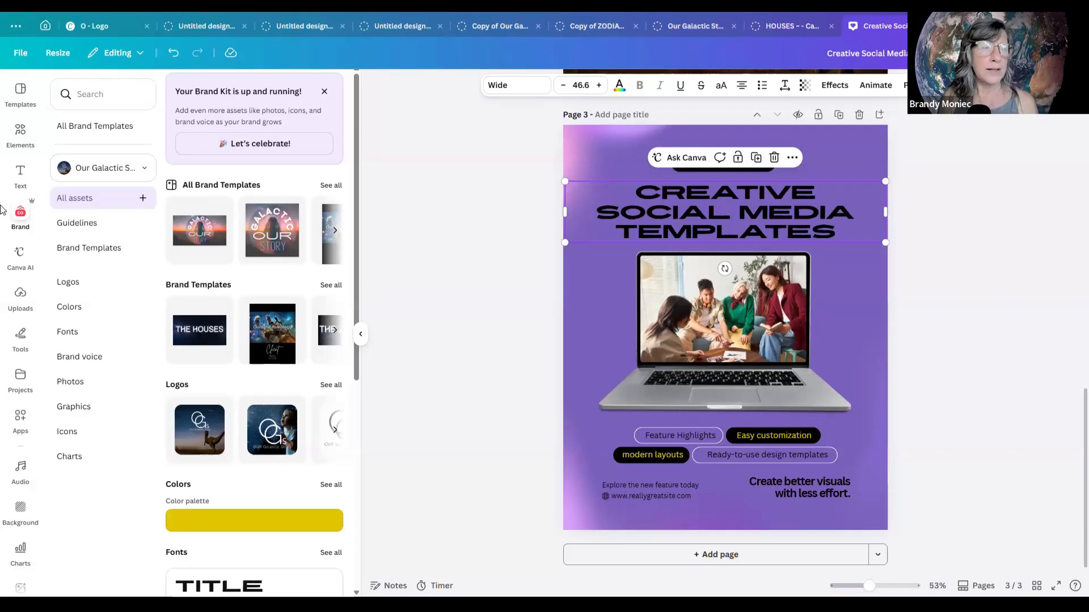
pyautogui.scroll(-1, 266, 317)
pyautogui.scroll(-1, 107, 415)
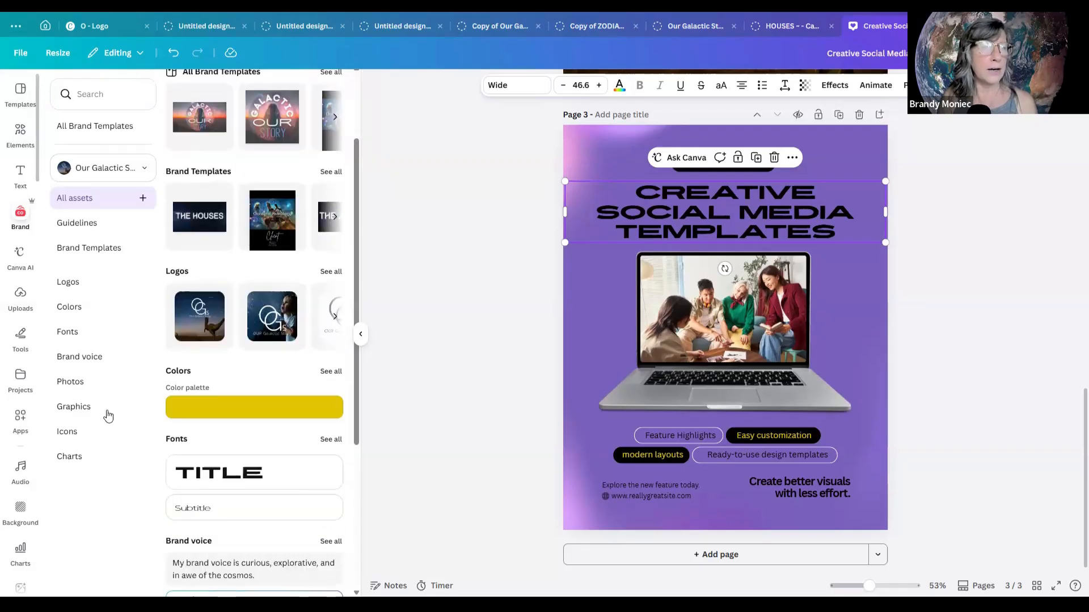
pyautogui.scroll(-3, 274, 275)
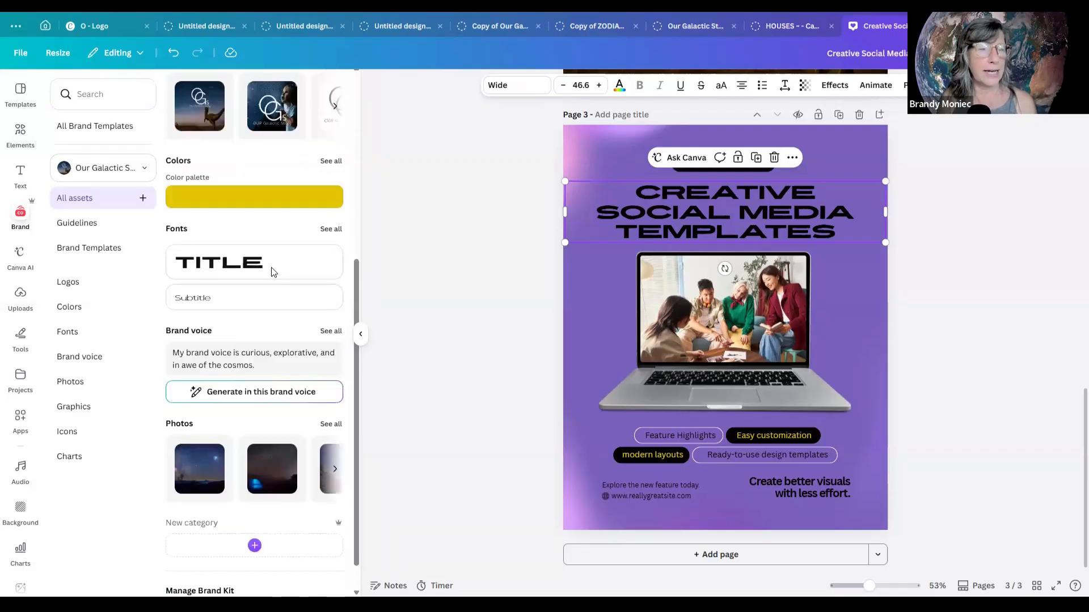
pyautogui.scroll(-1, 333, 391)
pyautogui.click(331, 384)
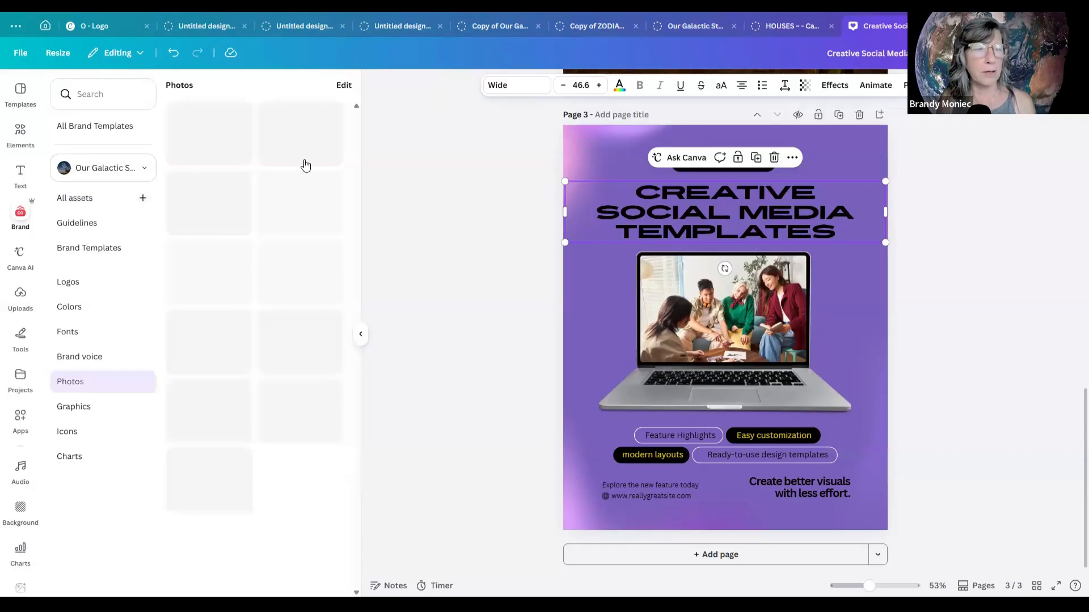
# Try the night-sky tent photo in the third page's laptop screen, and replace it with the sunset mountain photo.
pyautogui.click(296, 139)
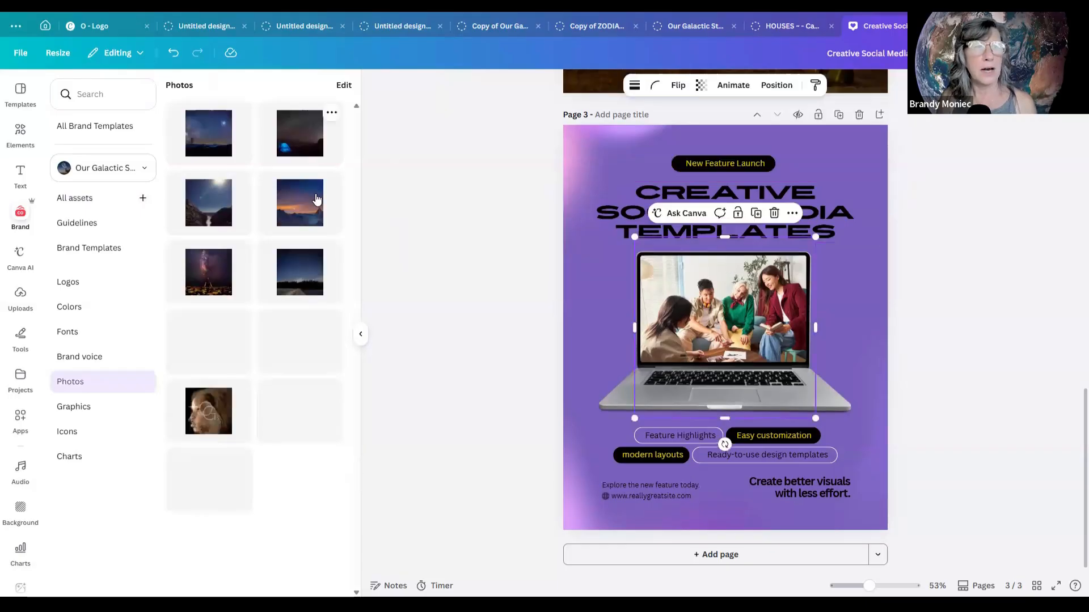
pyautogui.moveTo(723, 382); pyautogui.dragTo(734, 286)
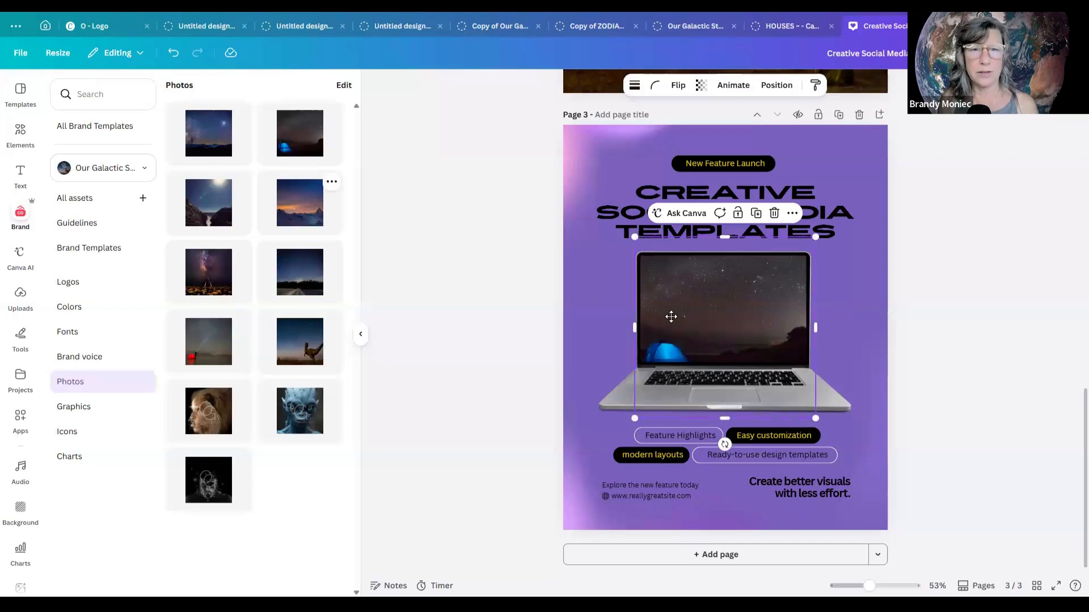
pyautogui.moveTo(711, 333); pyautogui.dragTo(660, 330)
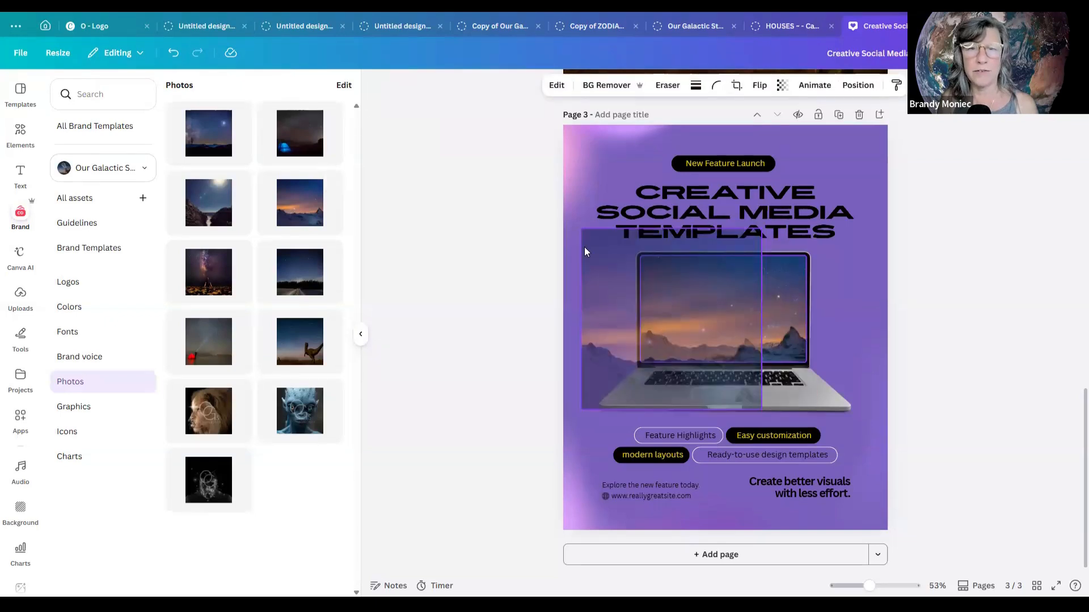
pyautogui.rightClick(660, 331)
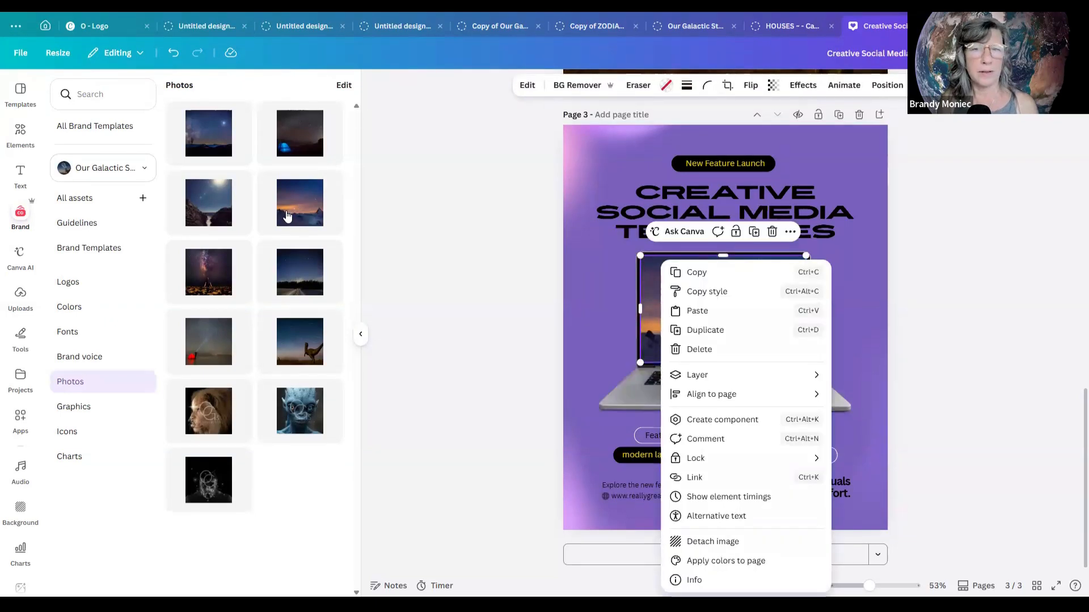
pyautogui.click(288, 209)
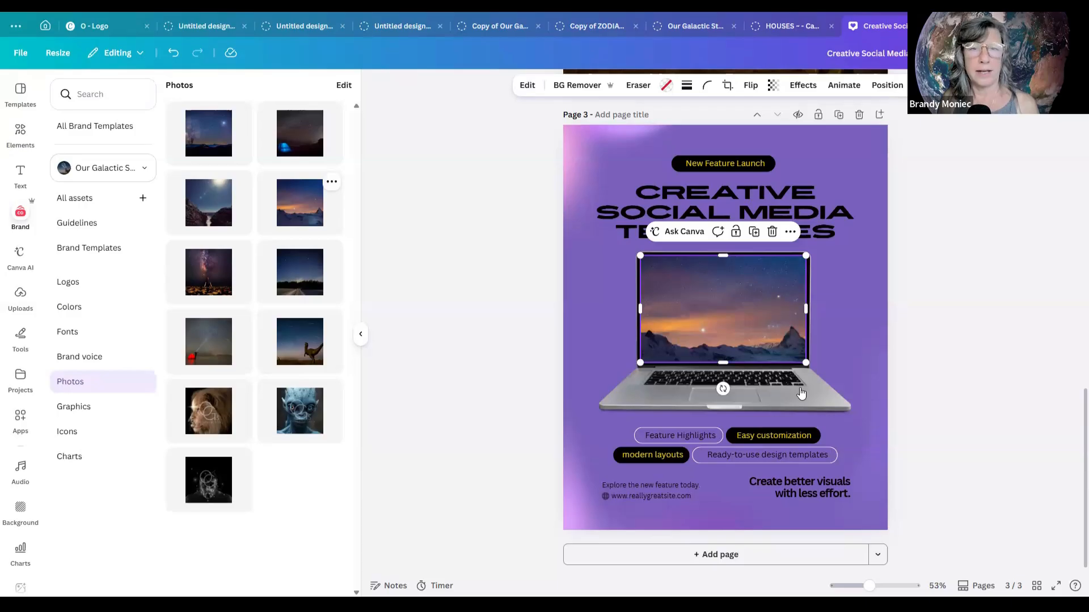
# Set the sunset mountain brand photo as the background of the third page.
pyautogui.hotkey('ctrl', 'z')
pyautogui.rightClick(758, 331)
pyautogui.click(845, 543)
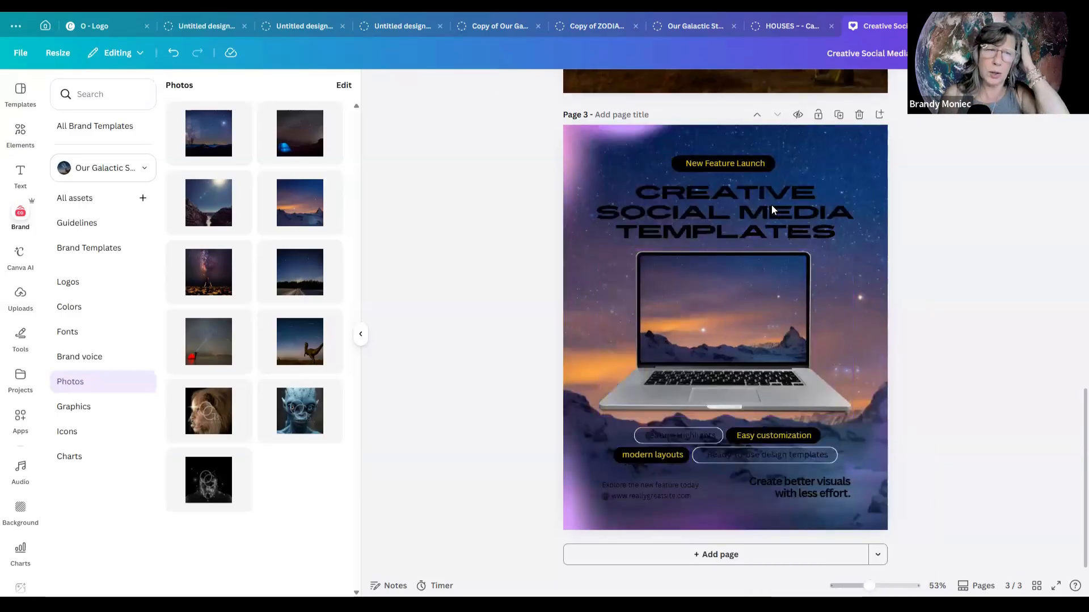
# Change the text color of the "Creative Social Media Templates" heading to white.
pyautogui.click(773, 212)
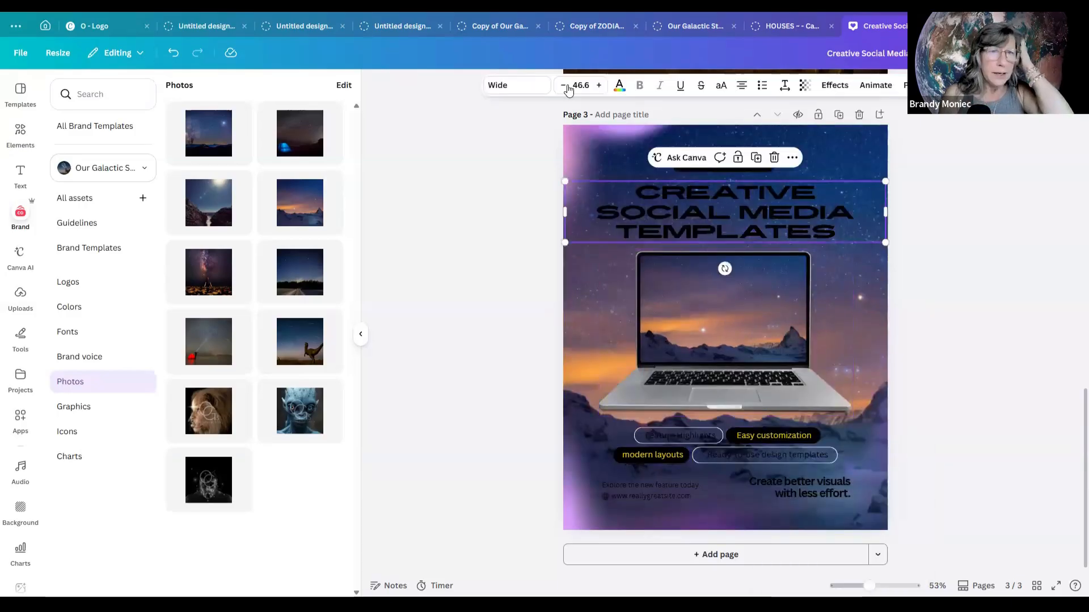
pyautogui.click(618, 86)
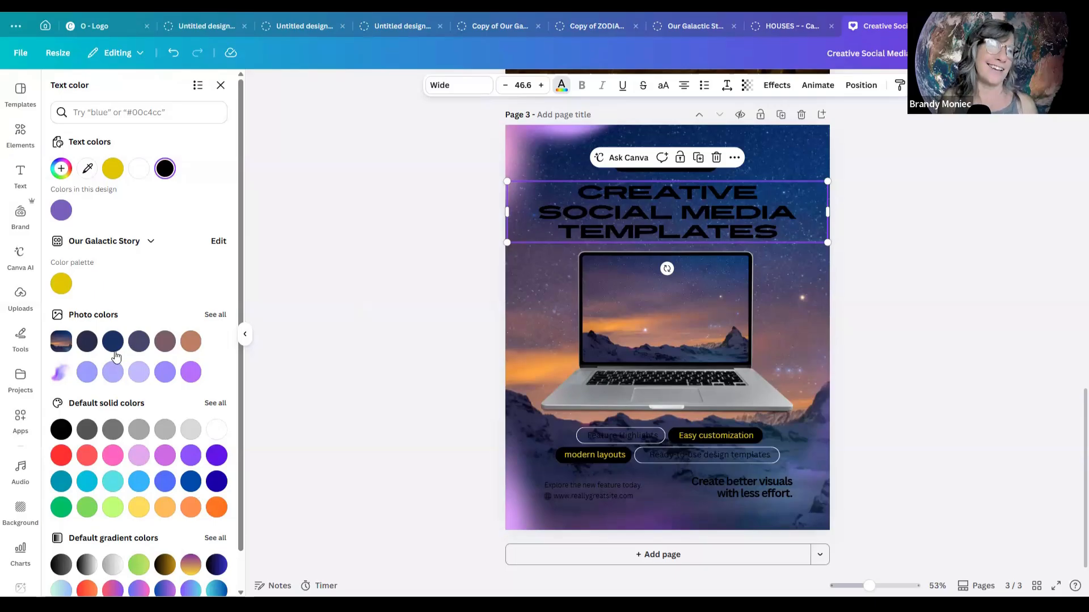
pyautogui.scroll(-1, 115, 355)
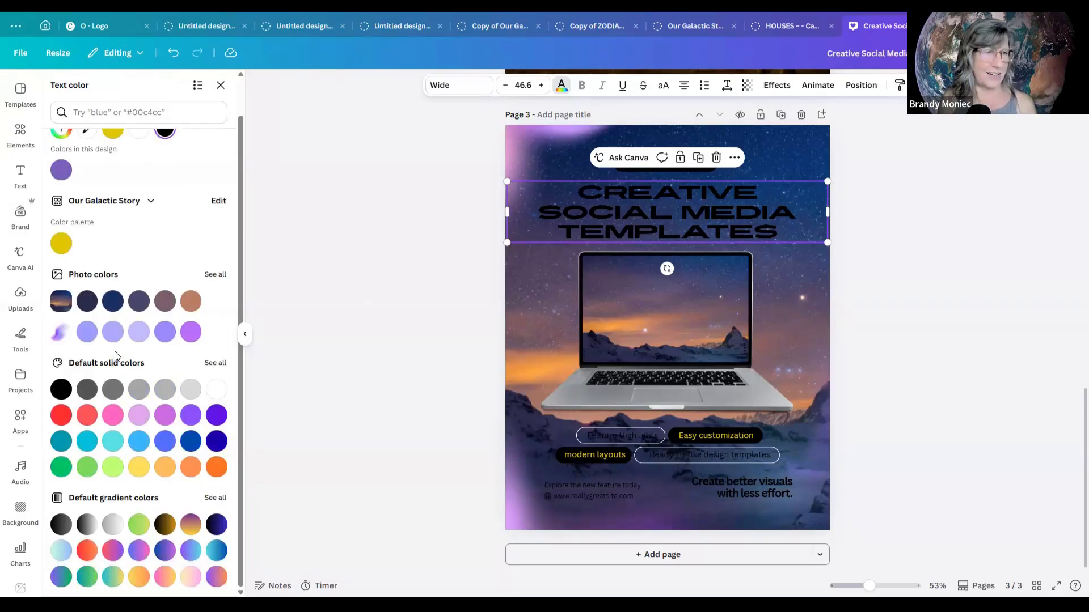
pyautogui.scroll(1, 115, 356)
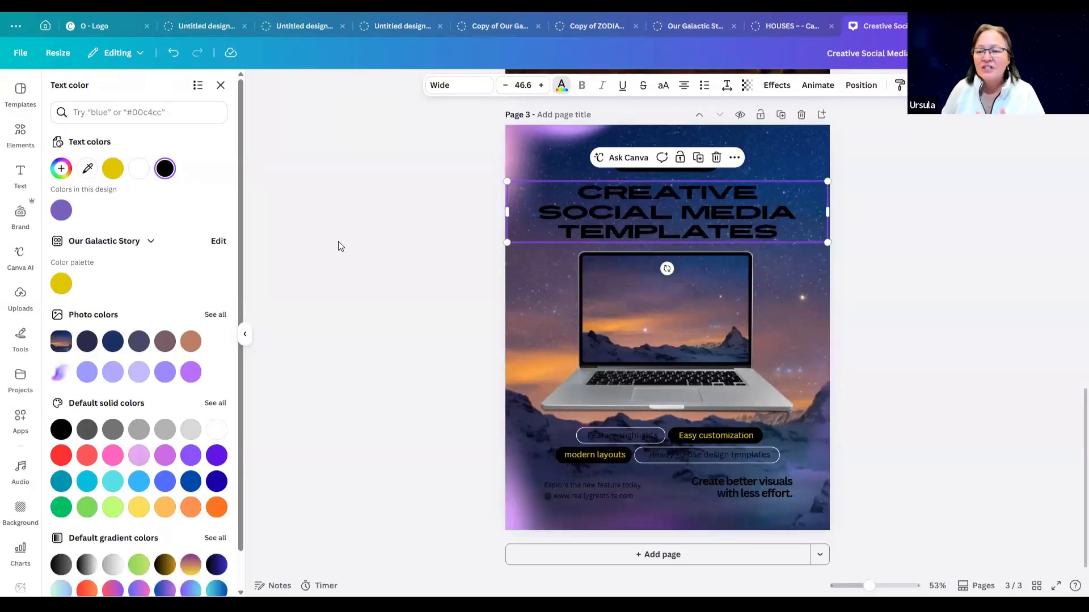
pyautogui.click(562, 90)
pyautogui.click(623, 91)
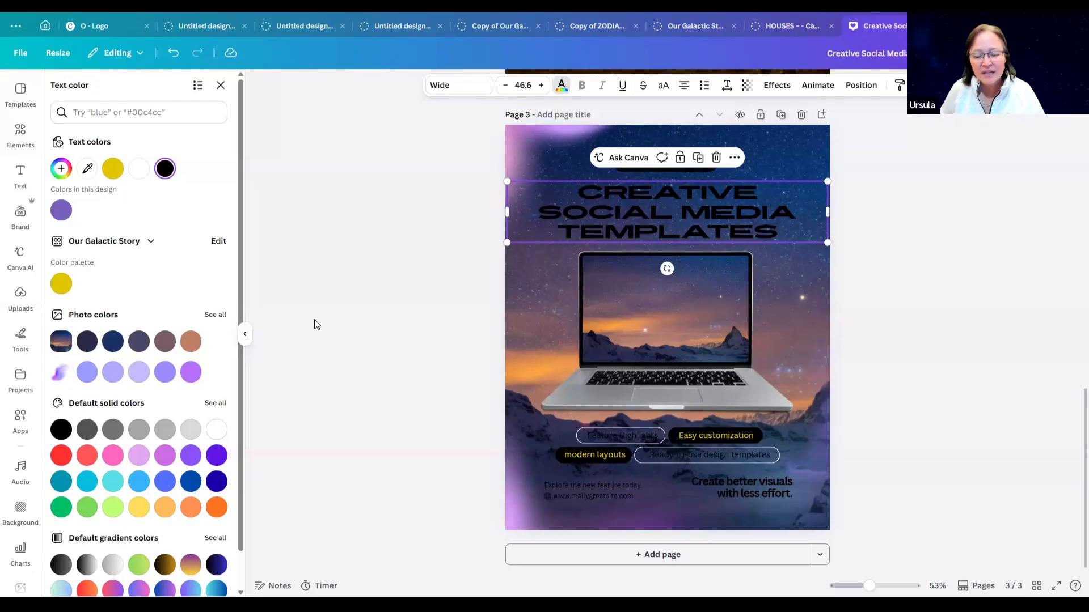
pyautogui.click(217, 430)
pyautogui.click(1003, 237)
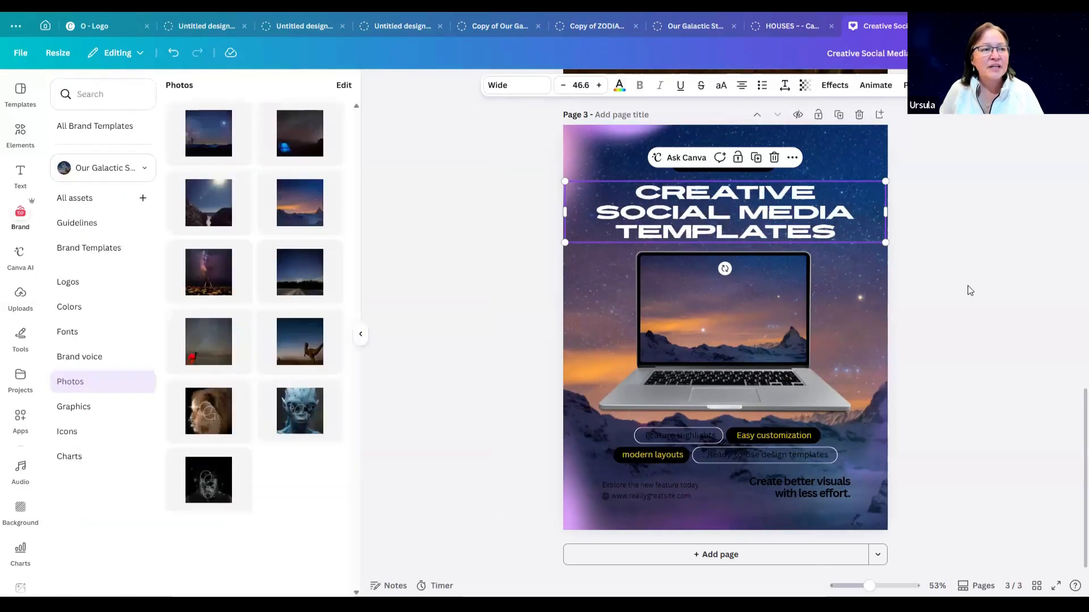
# Delete the purple gradient graphics overlapping the third page's background photo.
pyautogui.click(1043, 274)
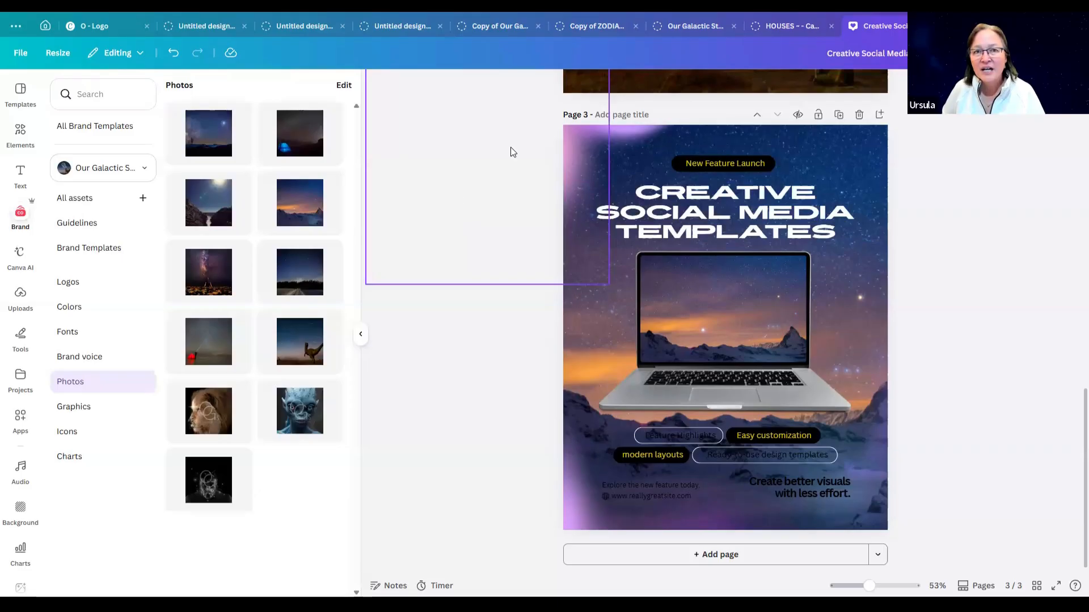
pyautogui.click(507, 349)
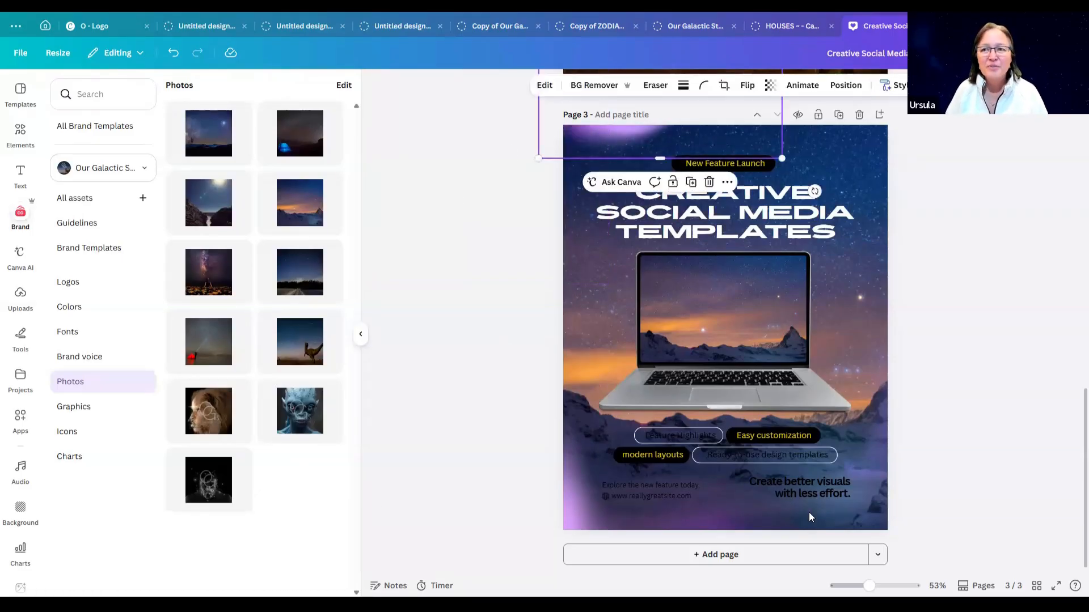
pyautogui.press('Delete')
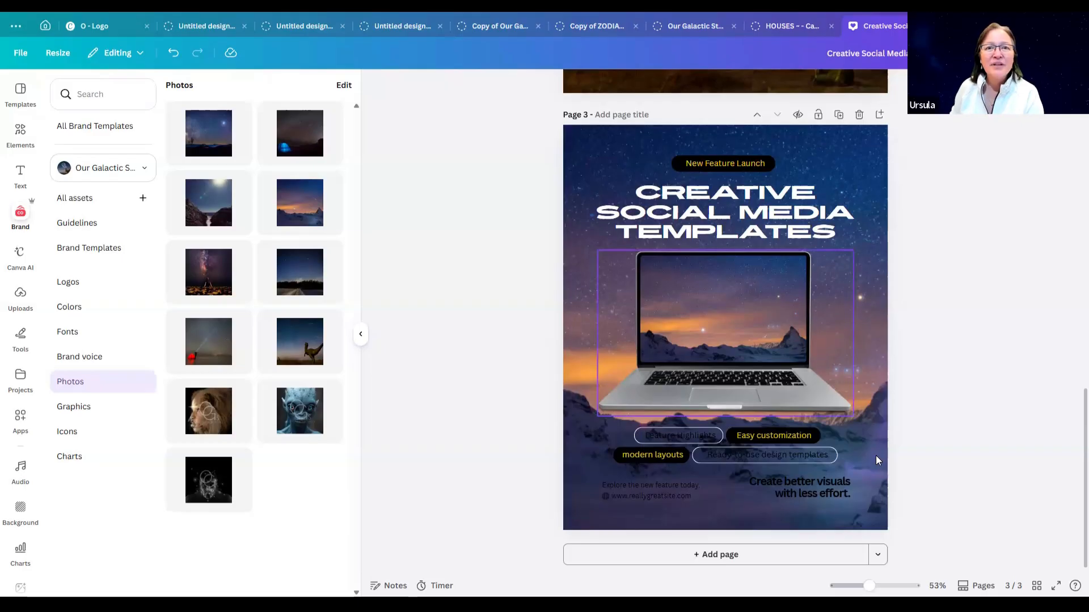
pyautogui.click(827, 309)
pyautogui.press('Delete')
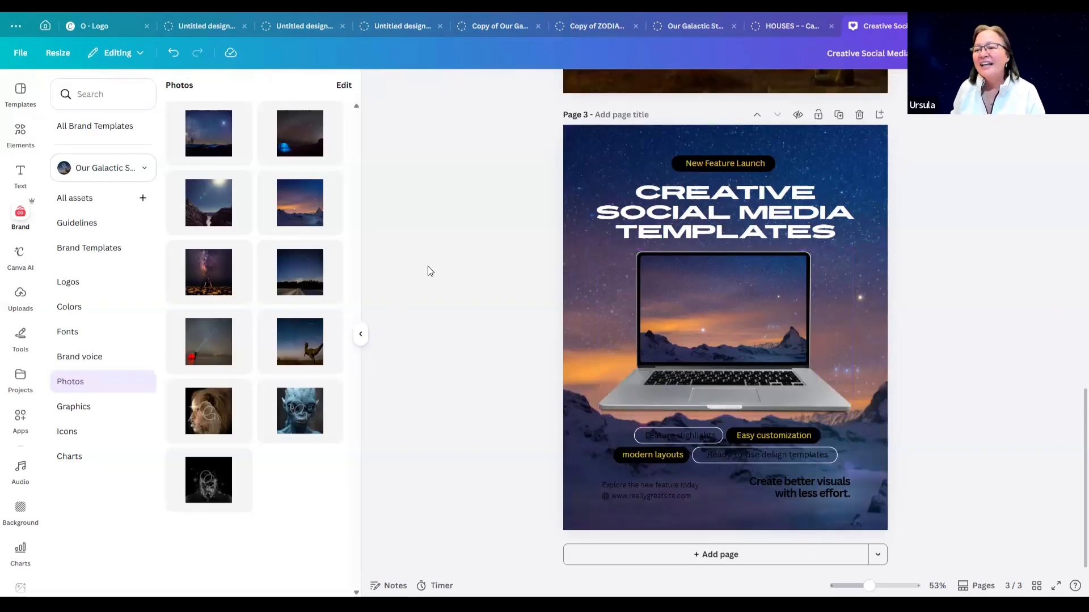